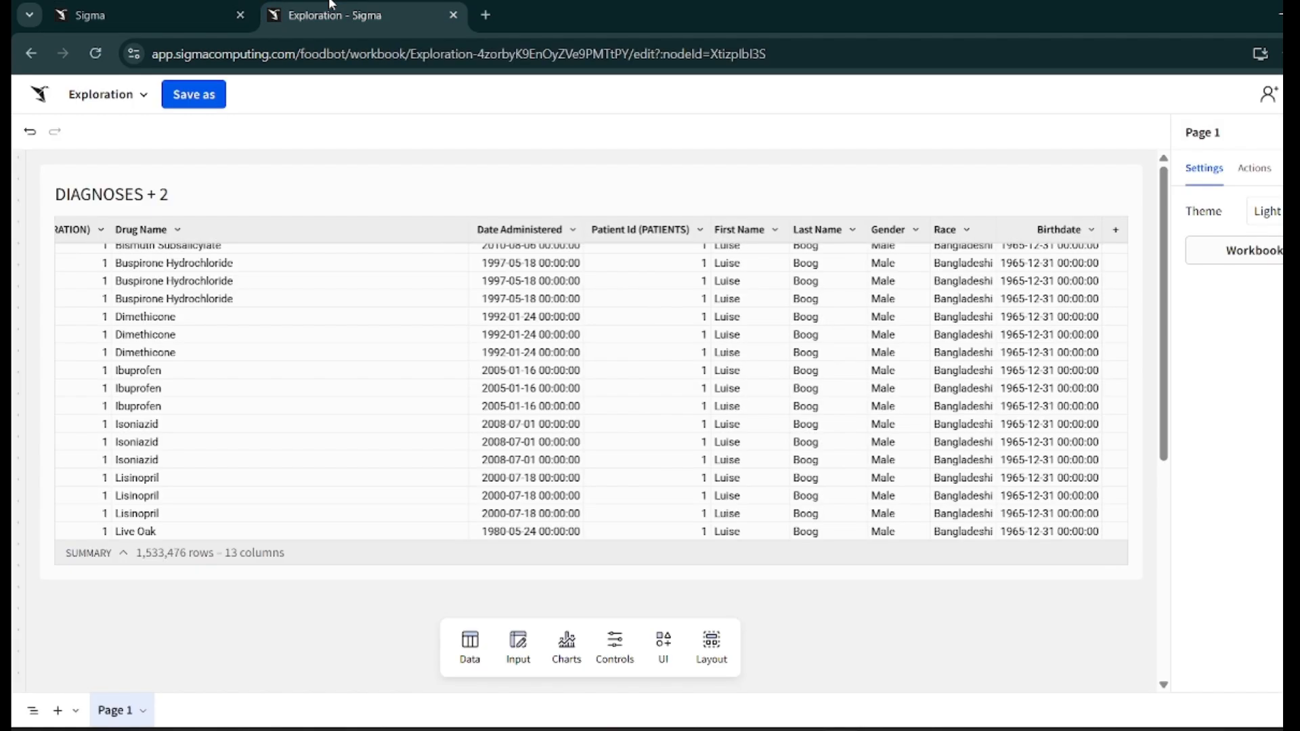
pyautogui.scroll(-3, 291, 622)
pyautogui.scroll(3, 291, 622)
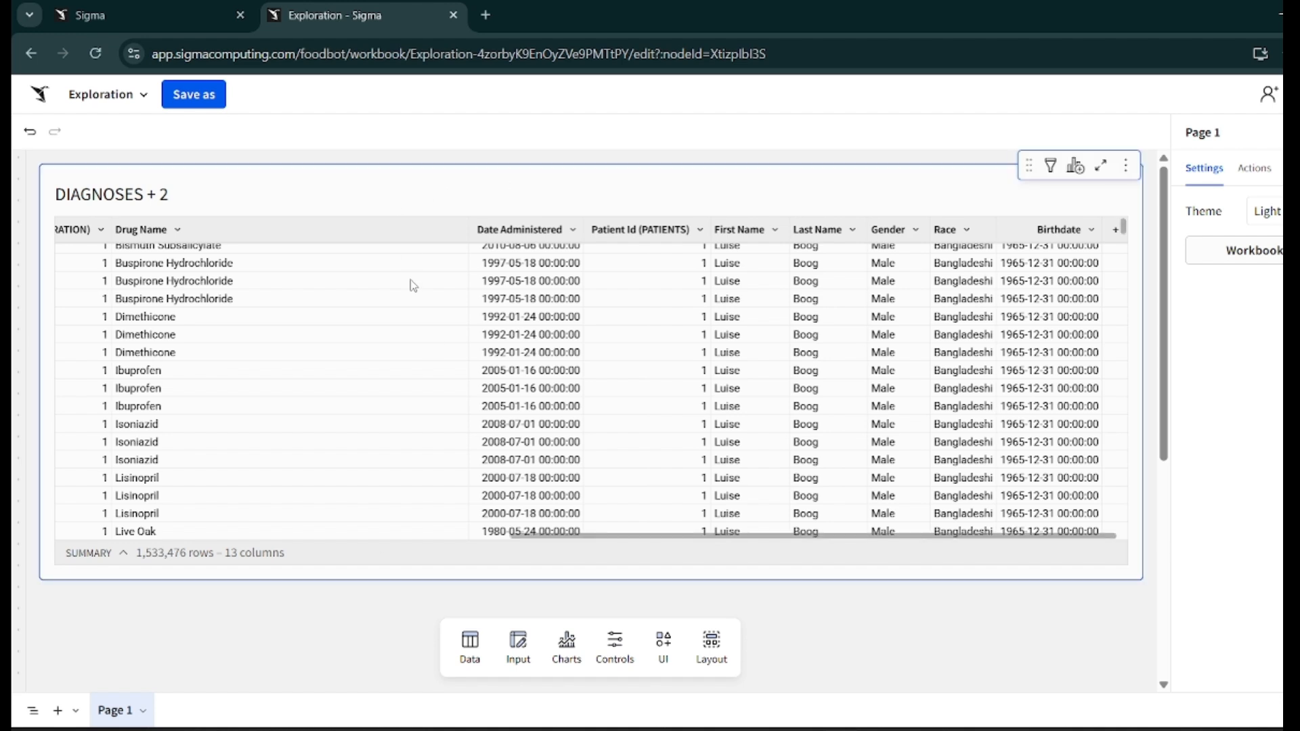
pyautogui.scroll(3, 413, 286)
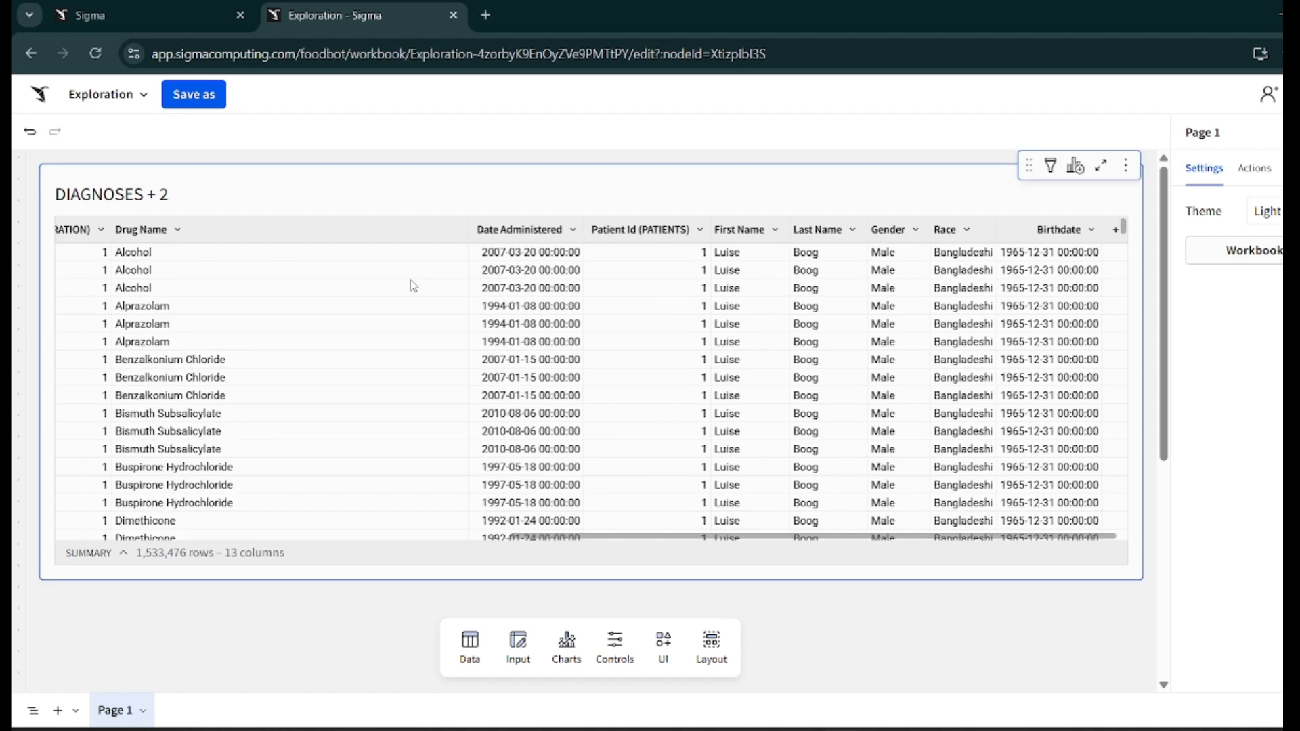
# - Rename the table's title to "Patients Details"
pyautogui.doubleClick(138, 196)
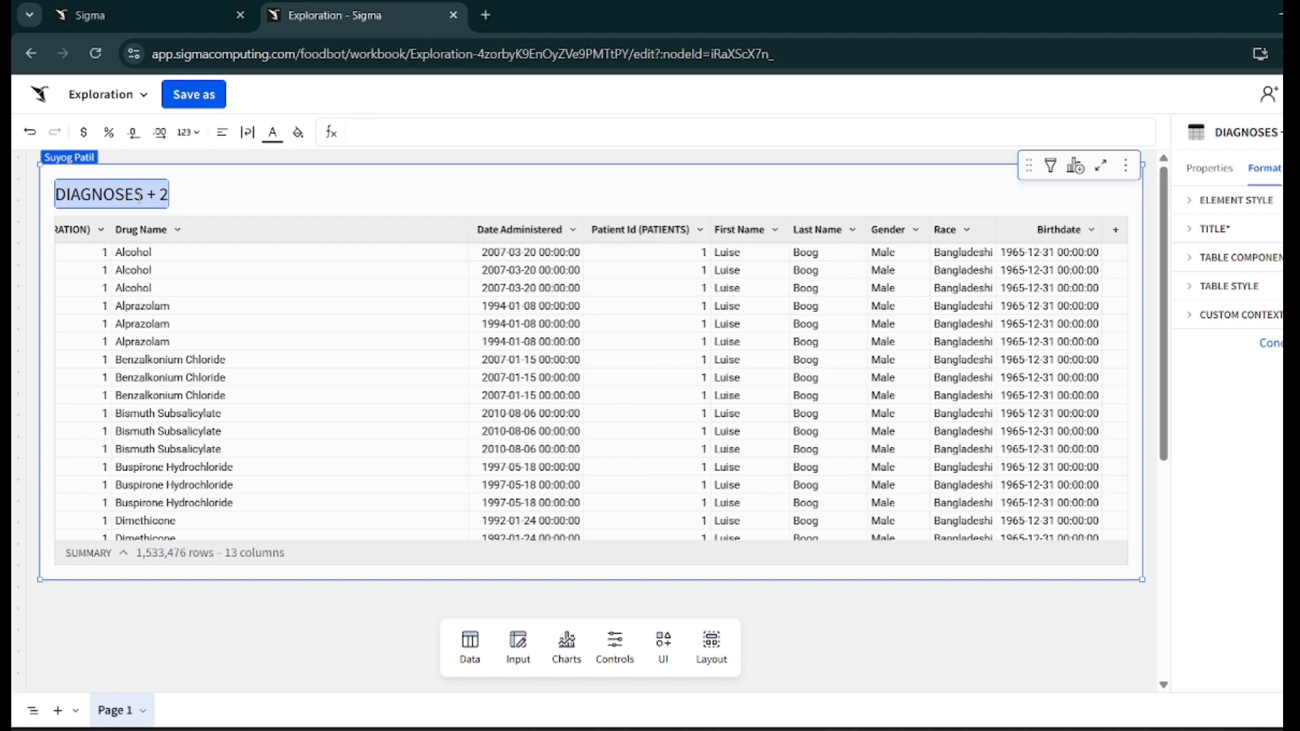
pyautogui.press('BackSpace')
pyautogui.write('P')
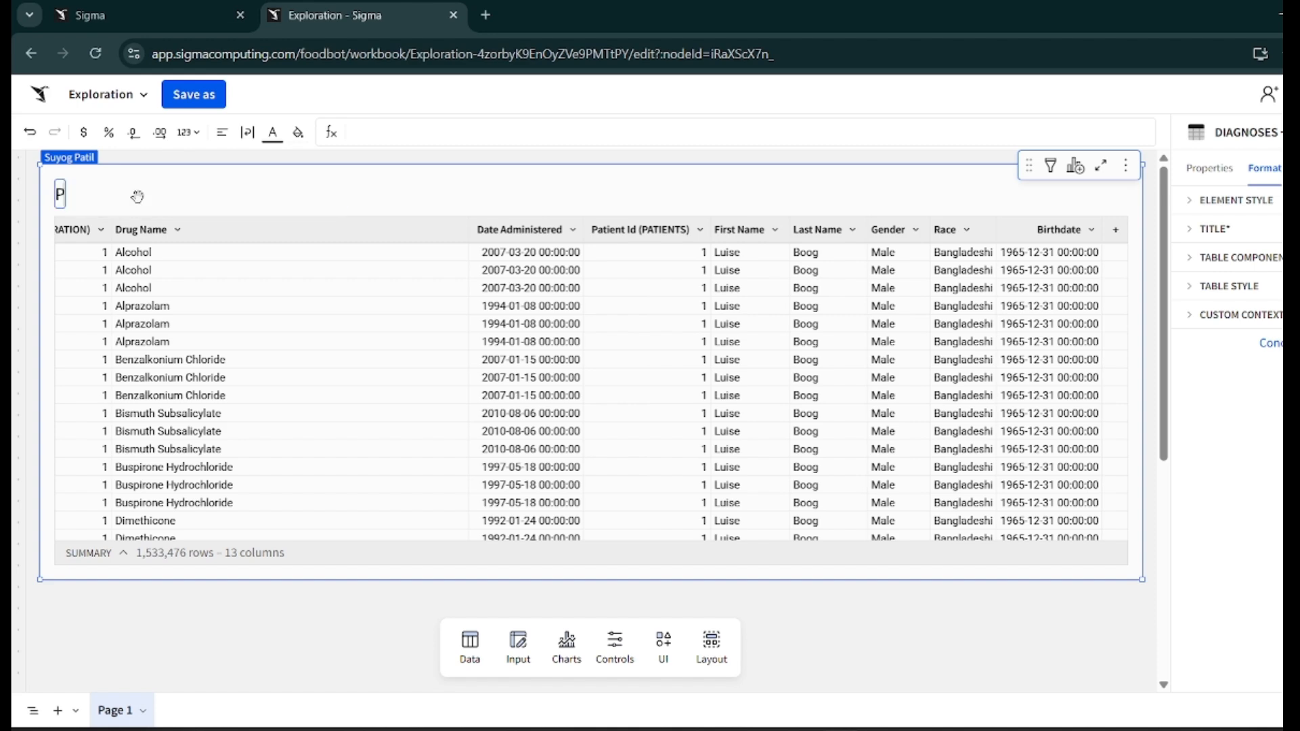
pyautogui.hscroll(-10, 217, 319)
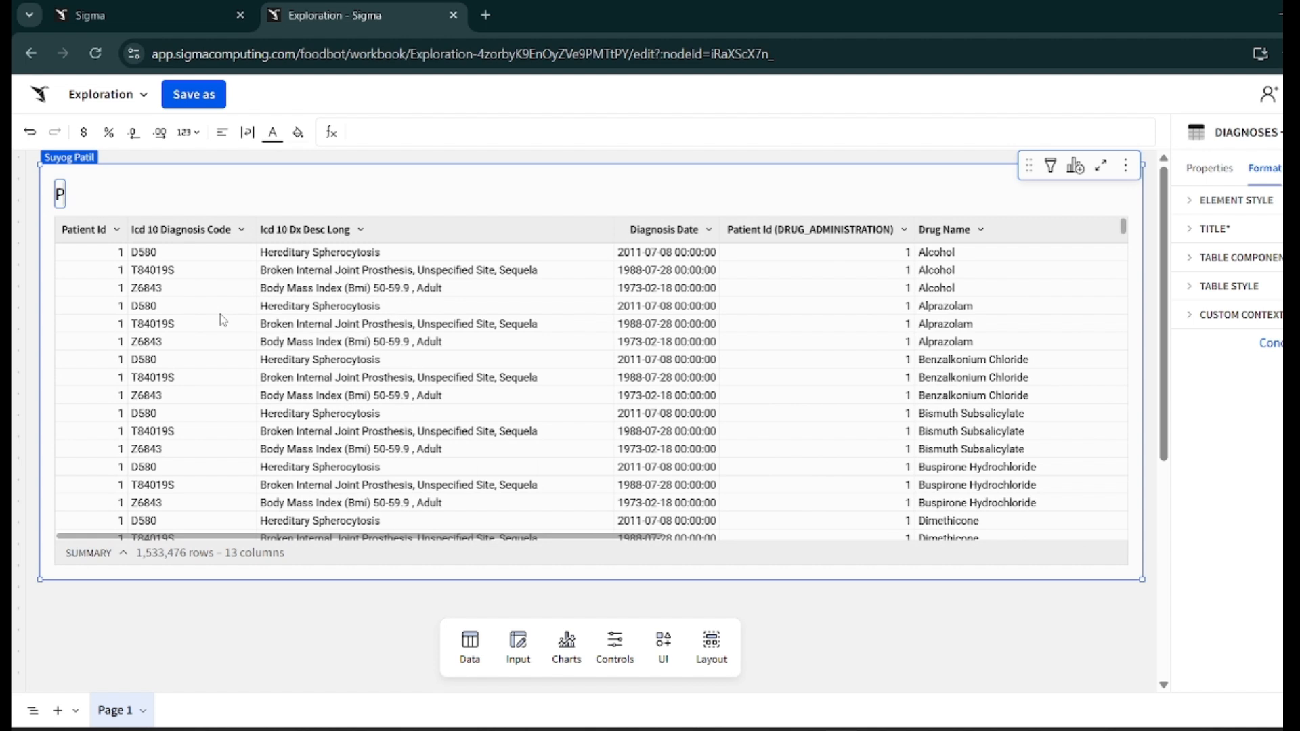
pyautogui.write('atients Details')
pyautogui.press('Return')
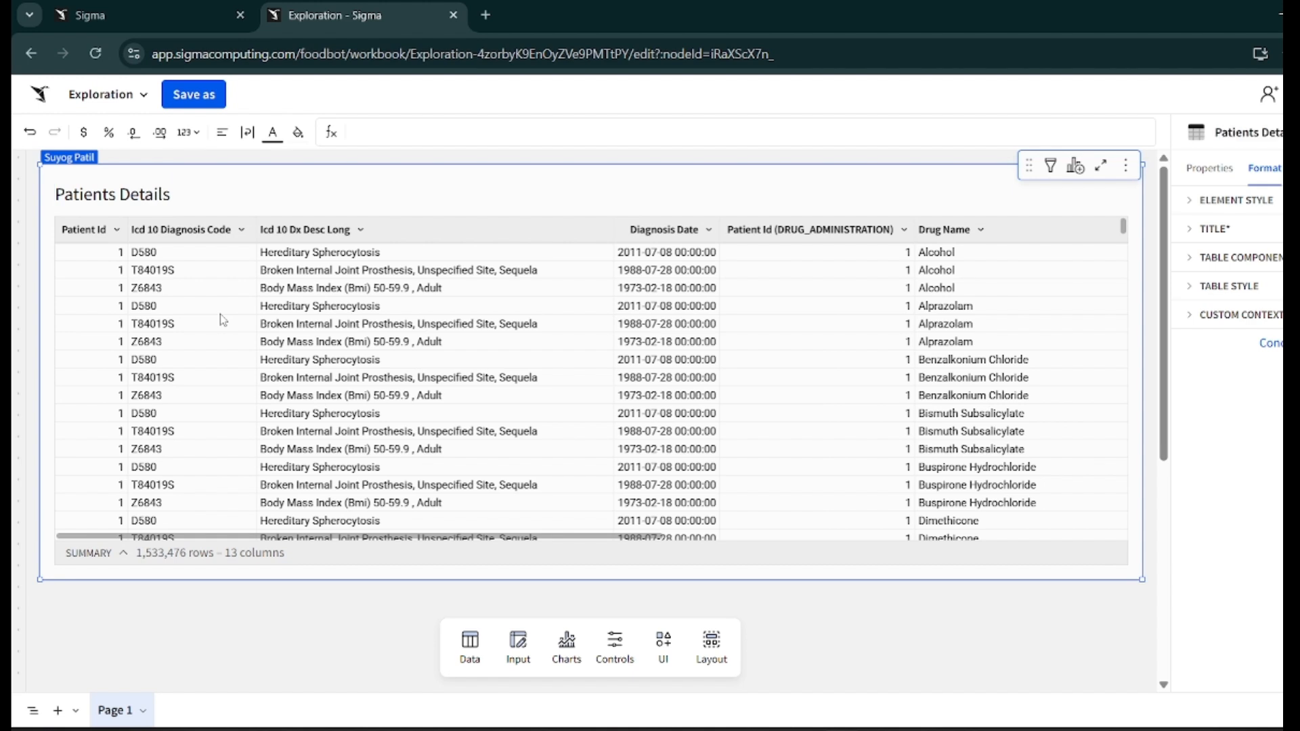
pyautogui.click(889, 618)
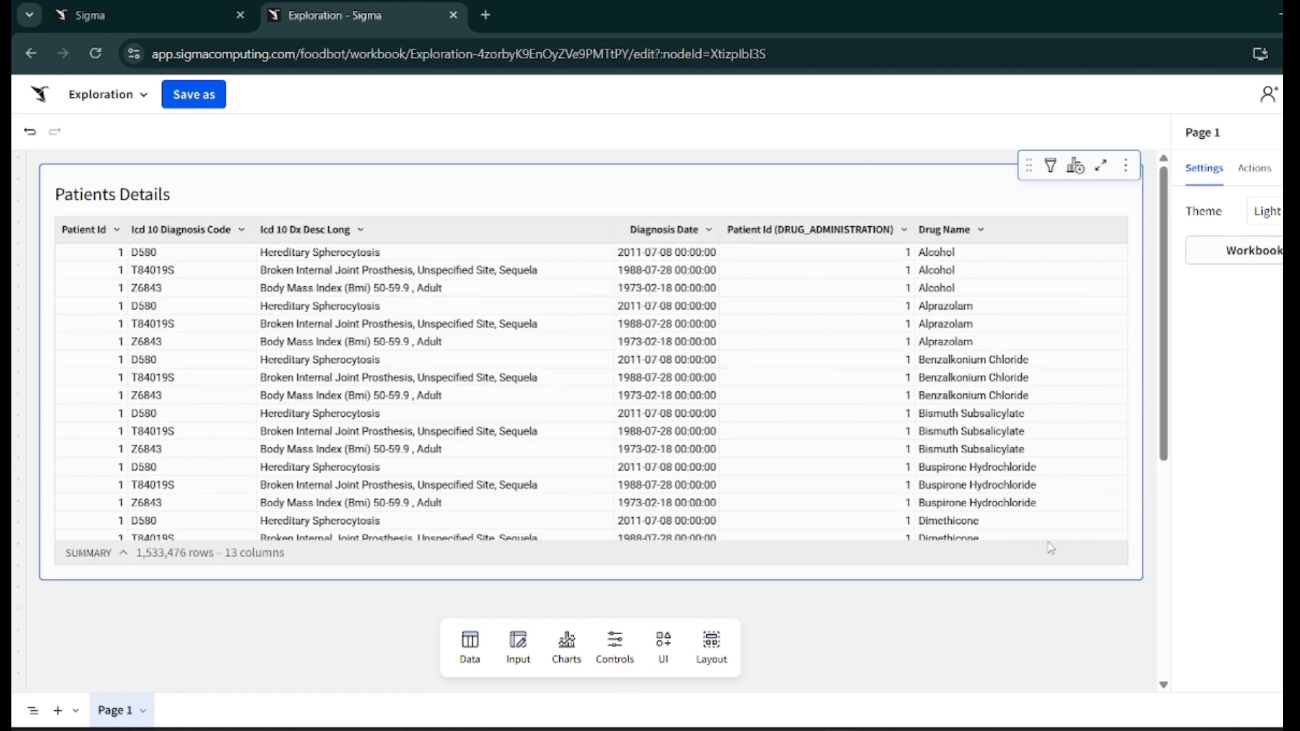
# - Add a filter on the Patient Id column to the table
pyautogui.click(967, 211)
pyautogui.click(1050, 170)
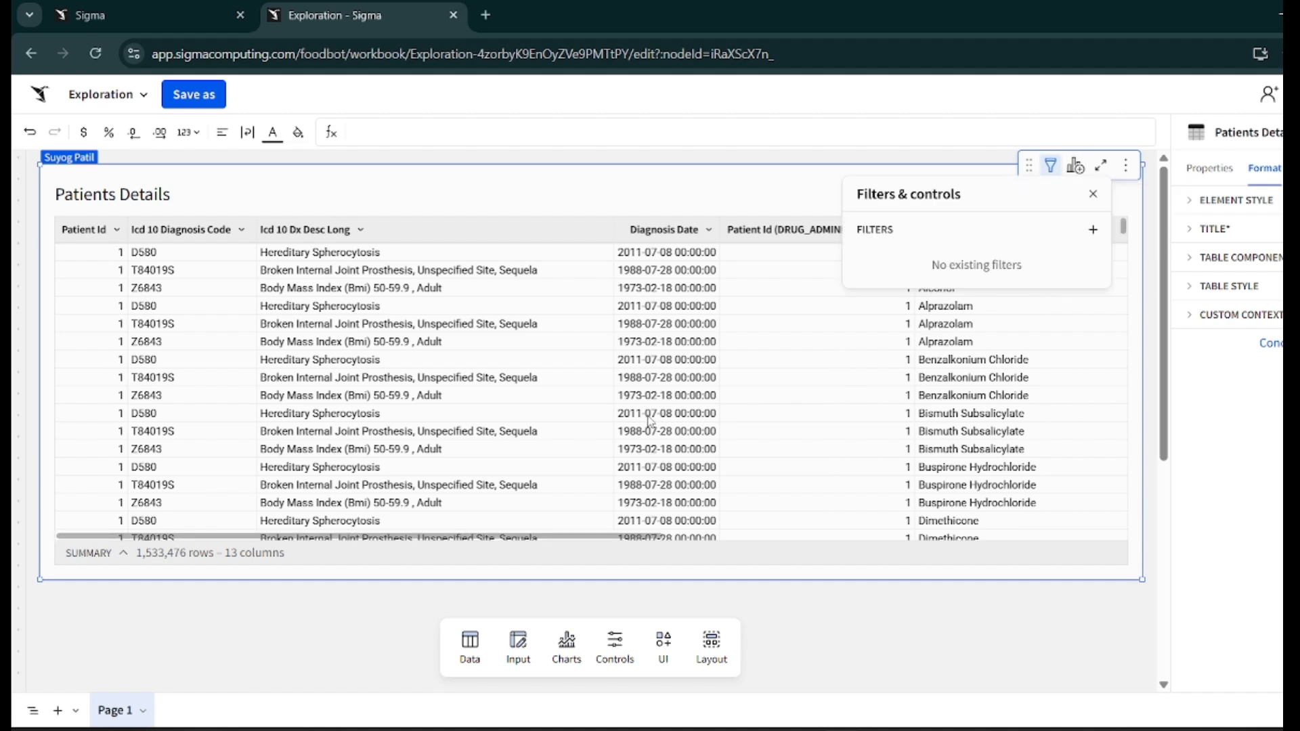
pyautogui.click(1093, 231)
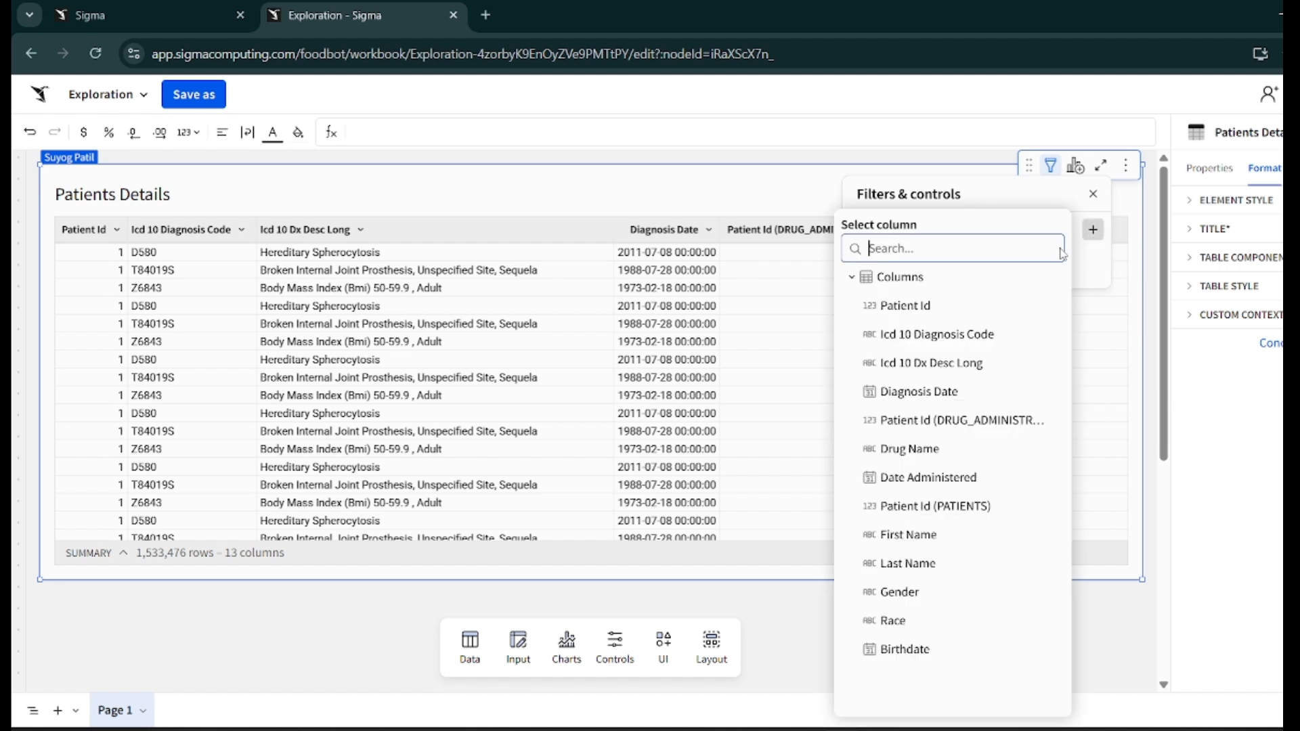
pyautogui.click(932, 309)
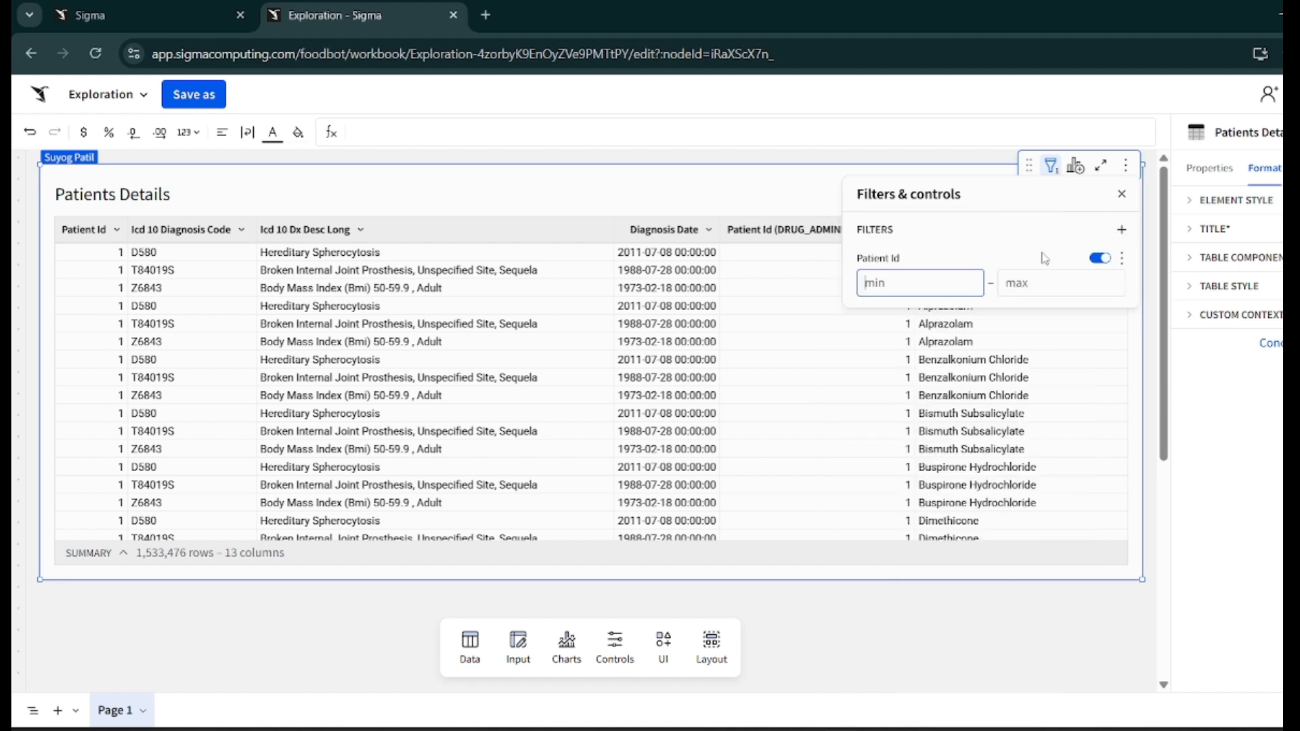
# - Change the Patient Id filter's type to List and open its value list
pyautogui.click(1122, 258)
pyautogui.moveTo(1105, 282)
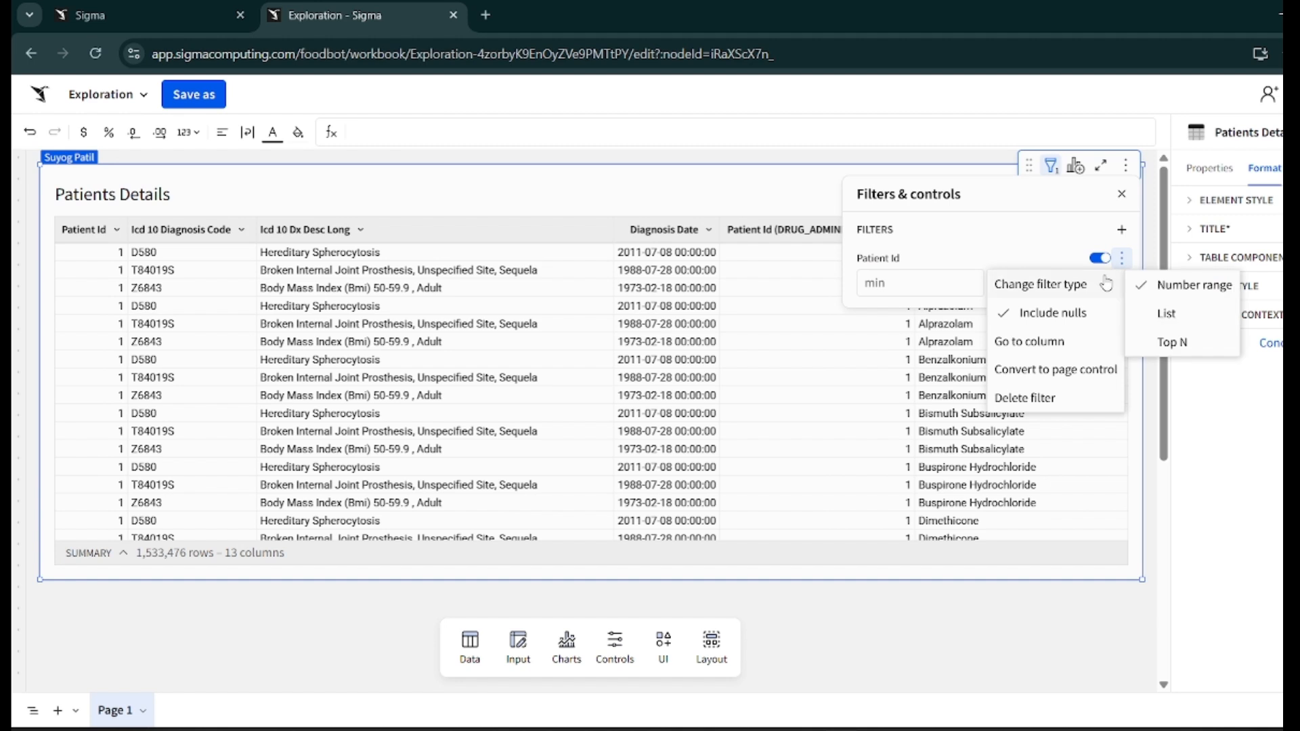
pyautogui.click(1163, 317)
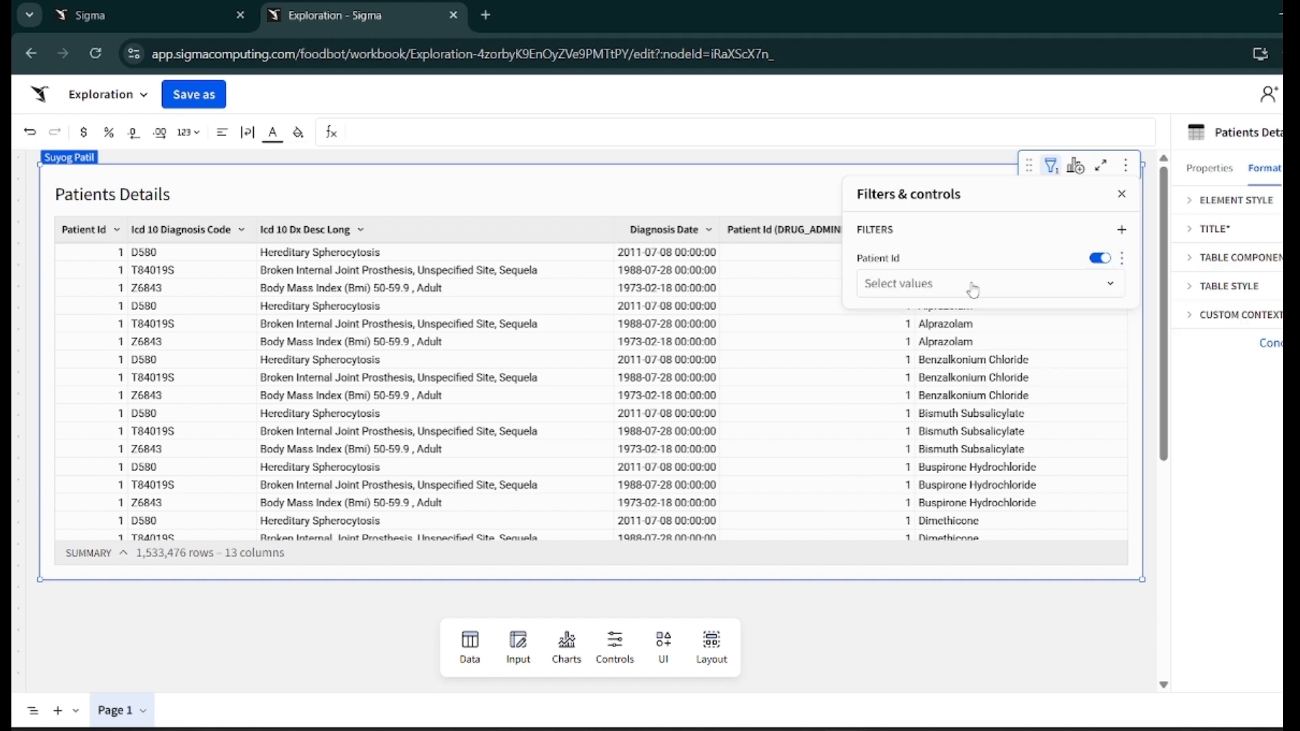
pyautogui.click(1122, 258)
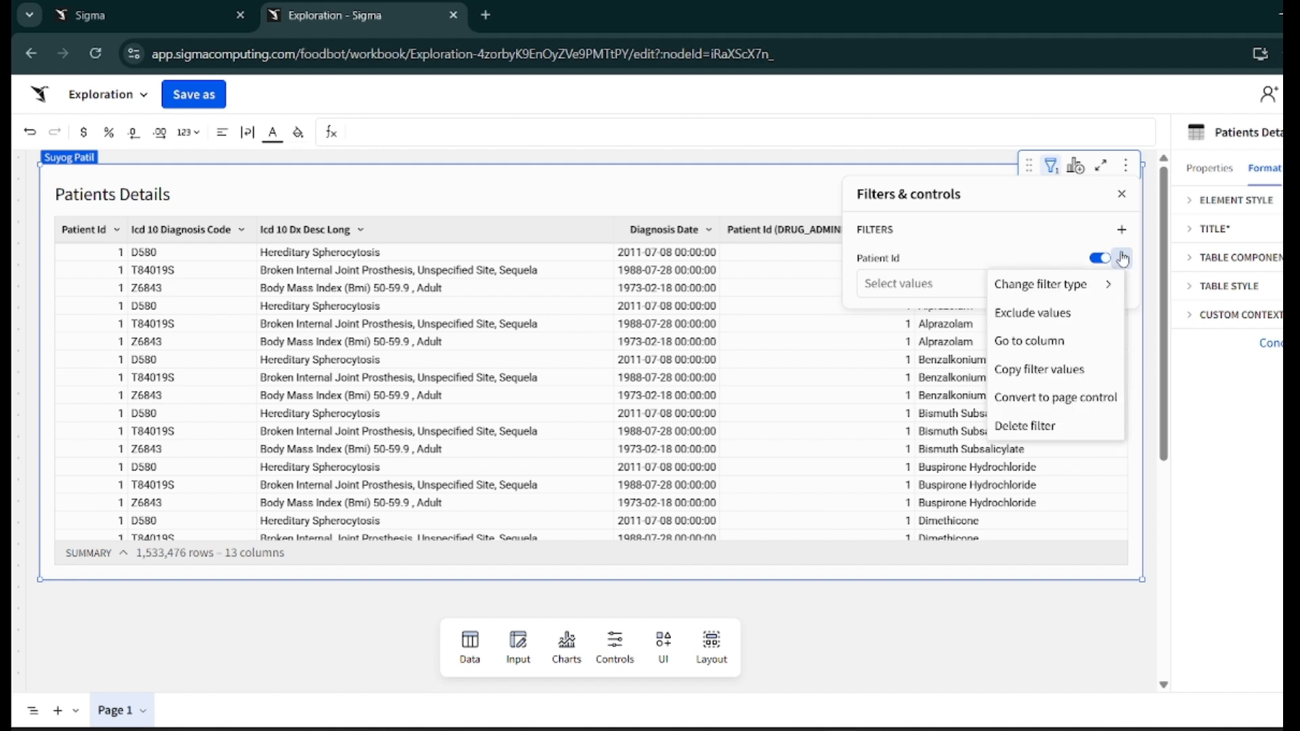
pyautogui.moveTo(1105, 279)
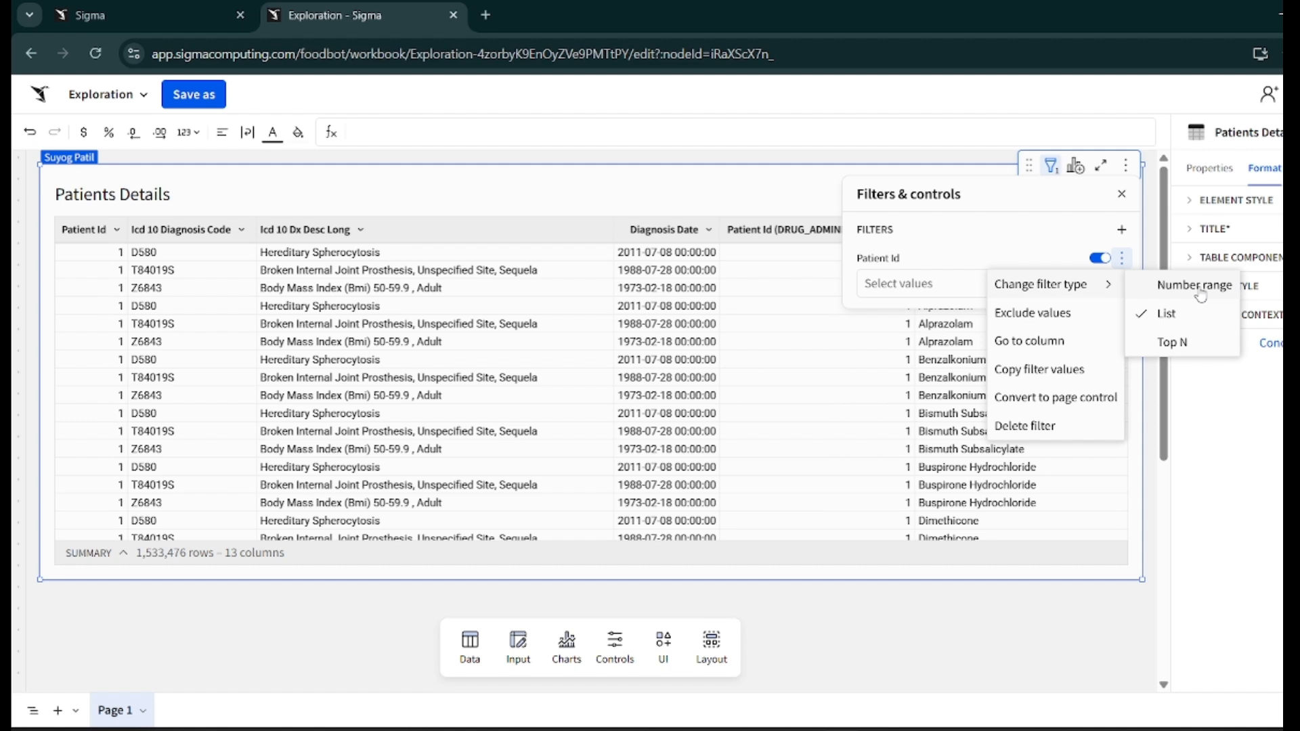
pyautogui.click(1162, 316)
pyautogui.click(1062, 285)
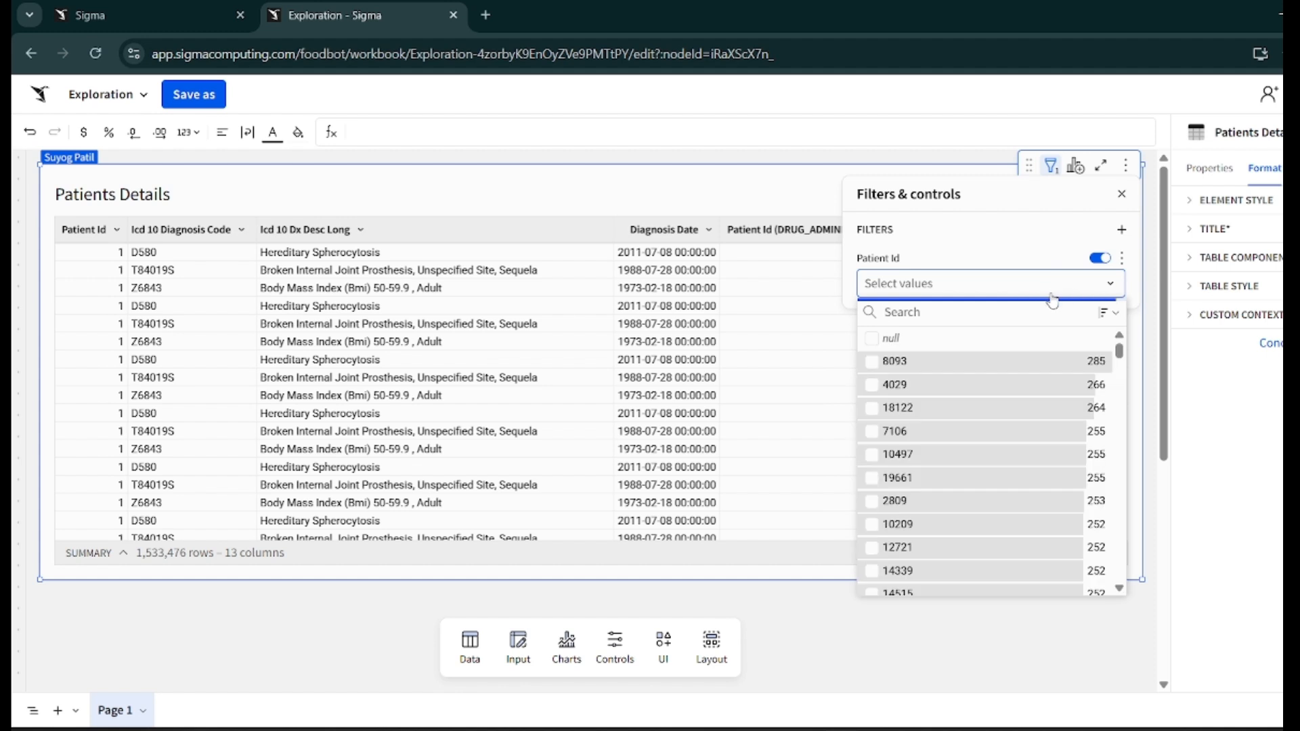
# - Scroll through the Patient Id filter's value list
pyautogui.scroll(-5, 911, 433)
pyautogui.scroll(-15, 914, 435)
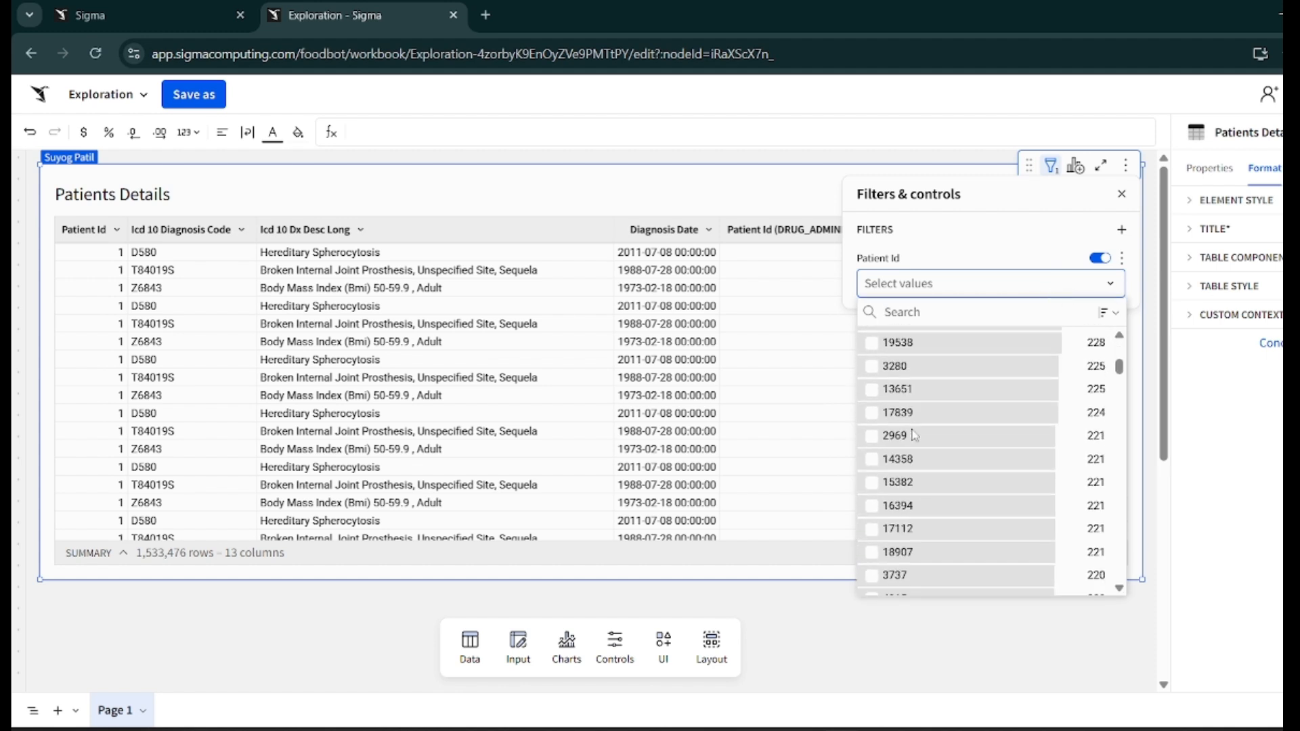
pyautogui.scroll(-15, 914, 435)
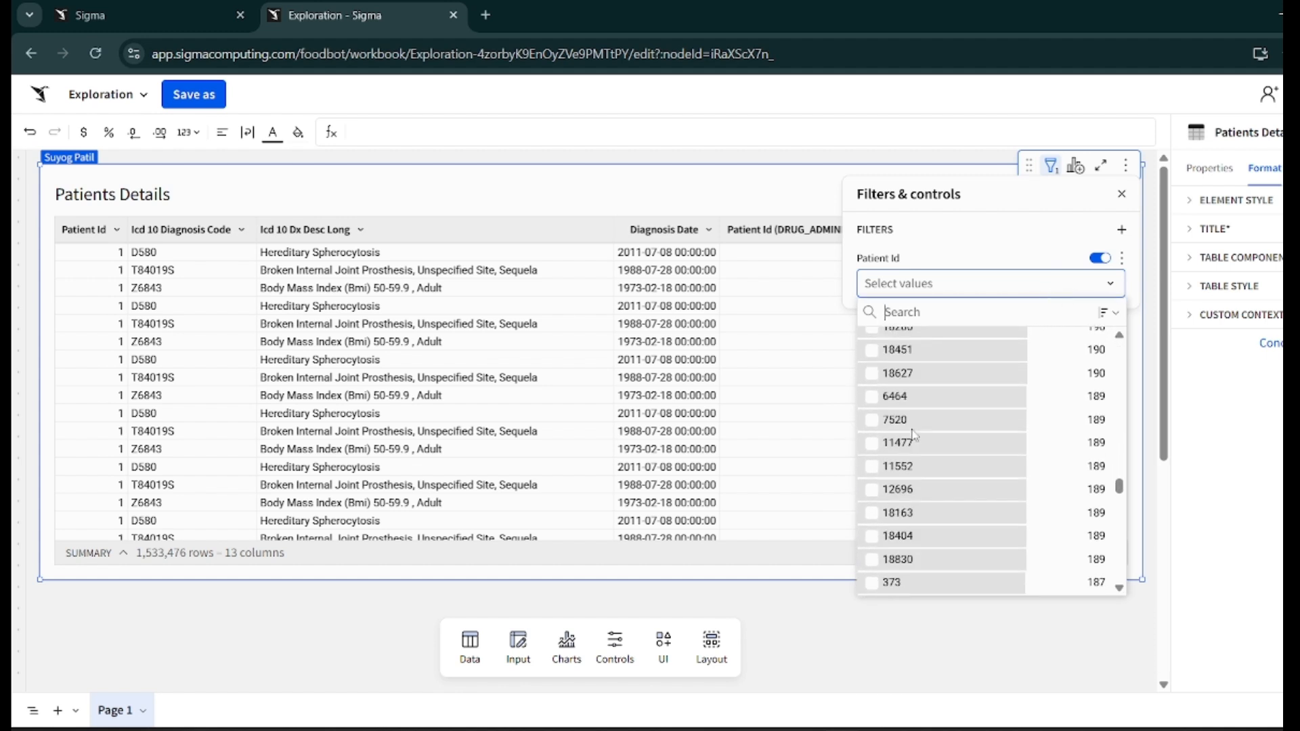
pyautogui.scroll(2, 914, 436)
pyautogui.scroll(-3, 914, 437)
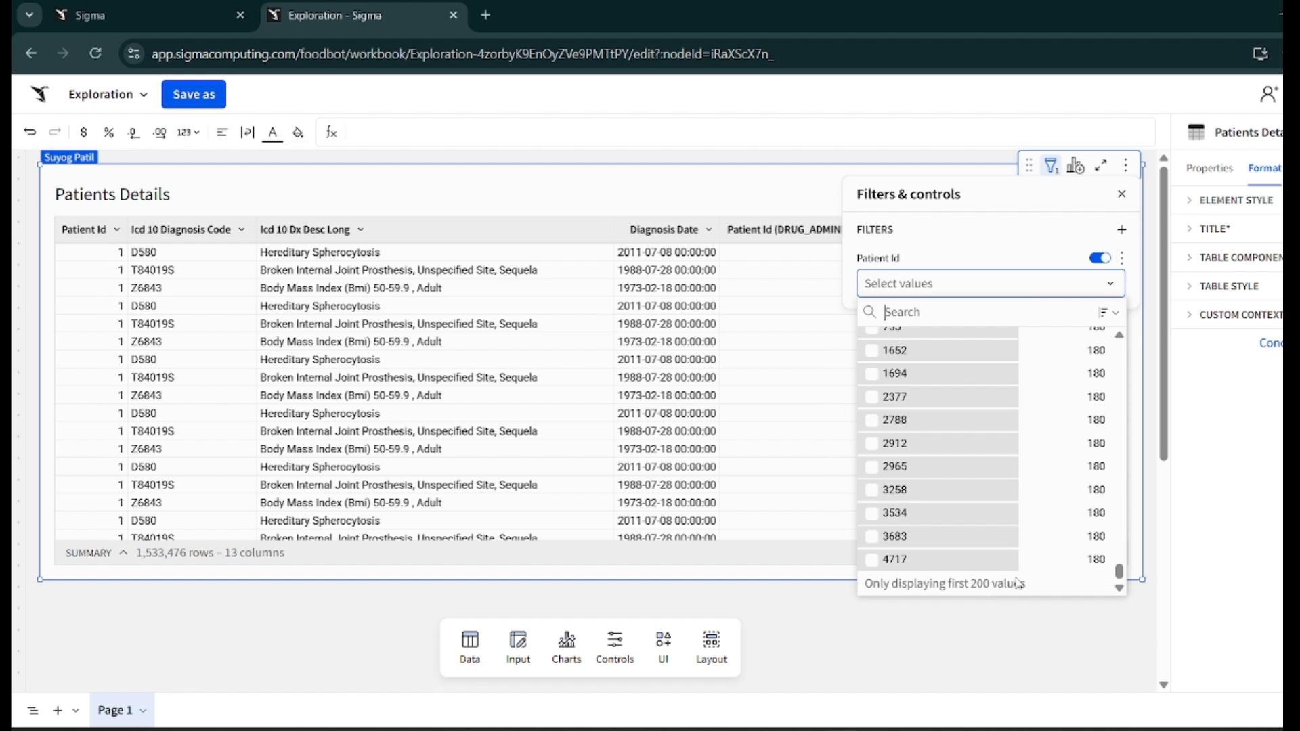
pyautogui.scroll(10, 1081, 391)
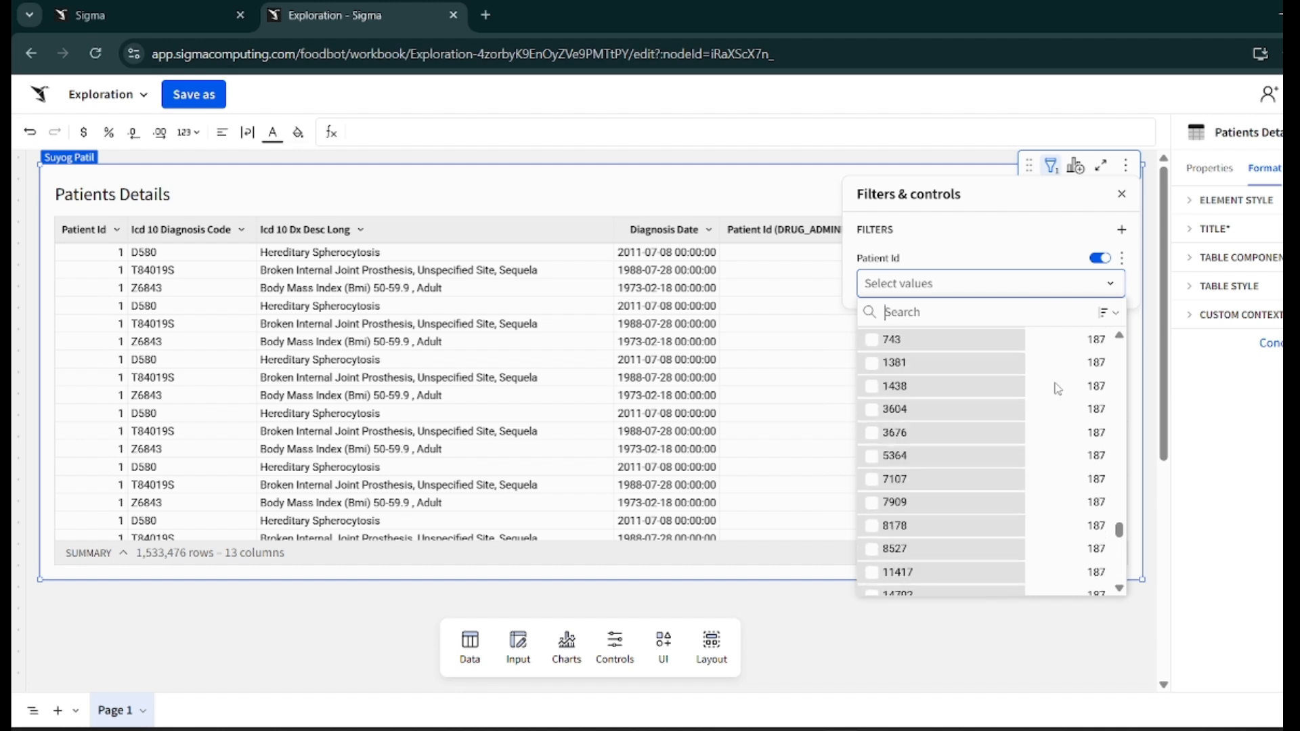
pyautogui.click(1121, 262)
pyautogui.moveTo(1104, 282)
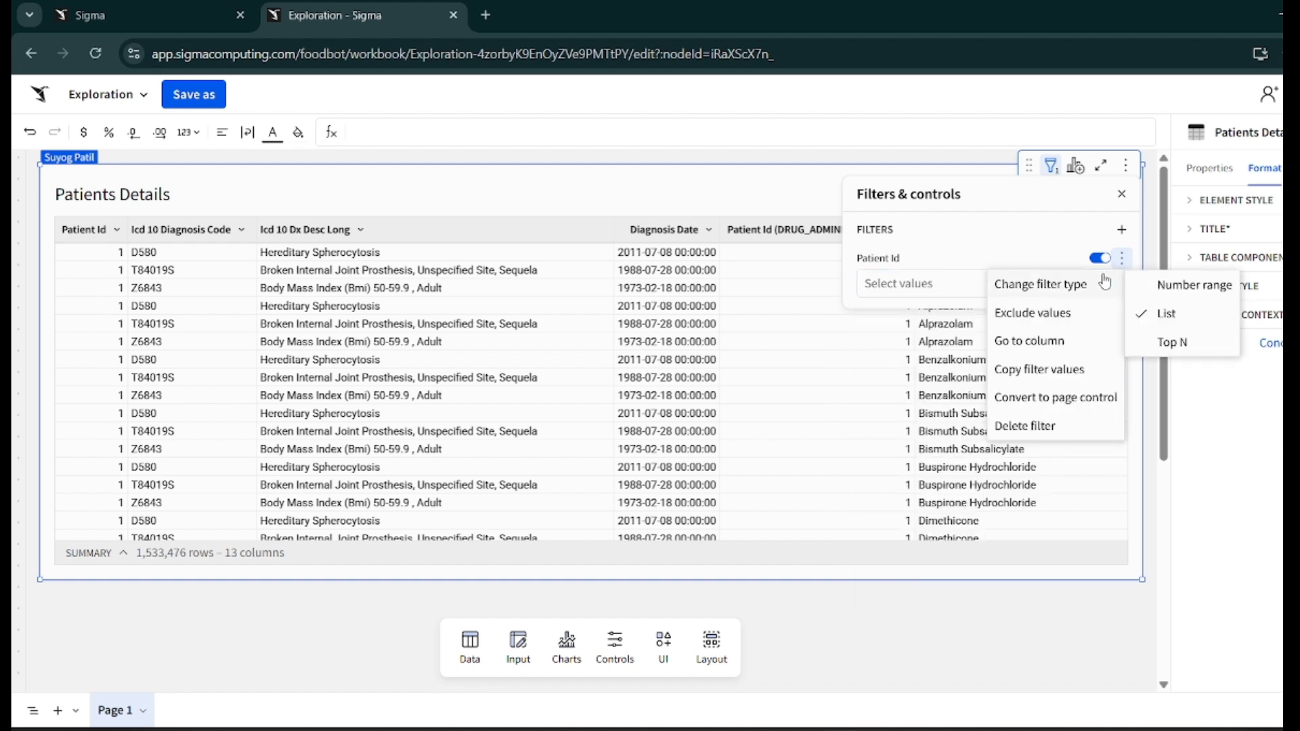
pyautogui.click(933, 283)
pyautogui.rightClick(932, 283)
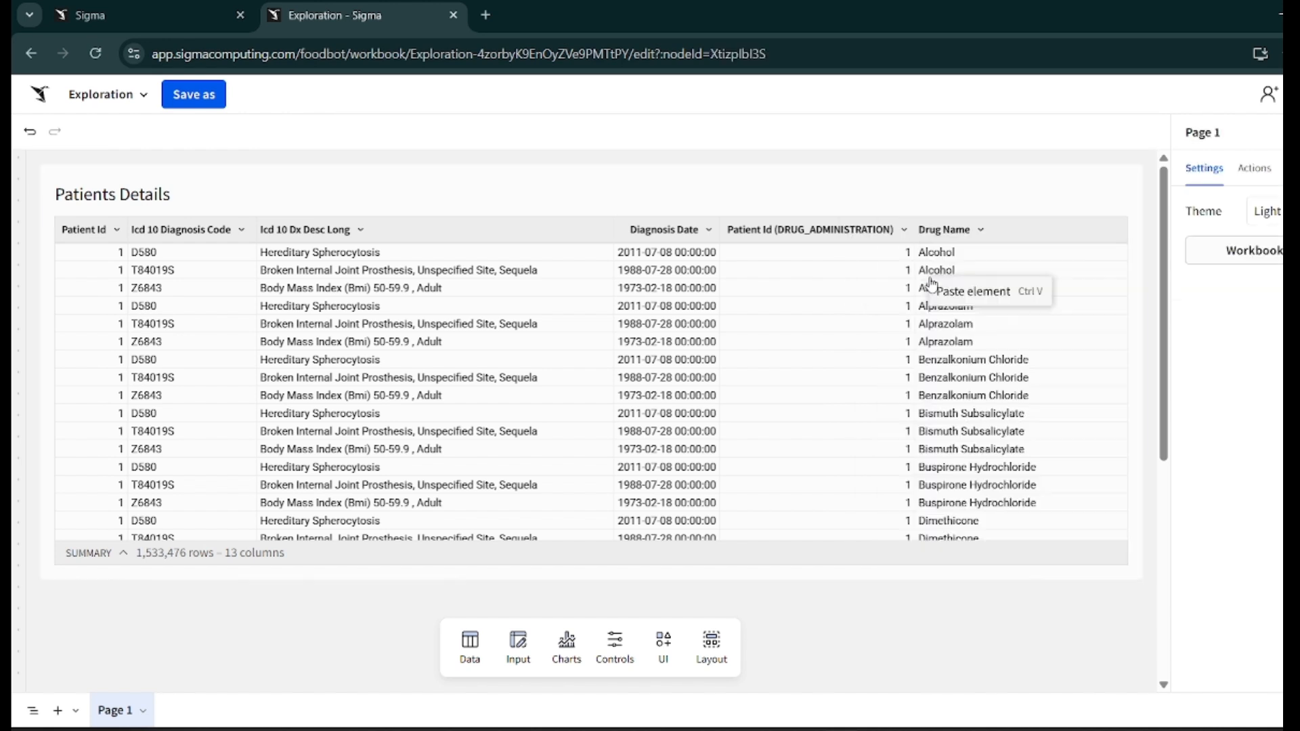
pyautogui.click(1034, 211)
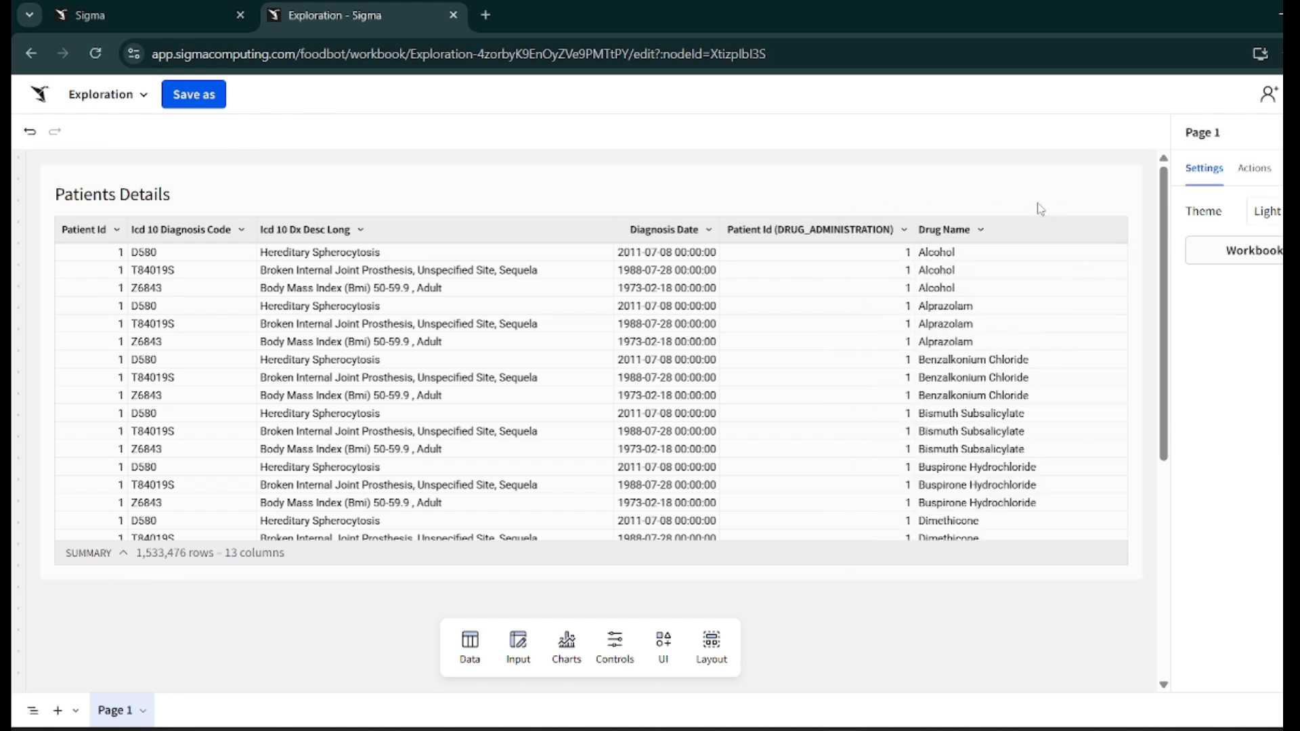
# - Reopen the Patient Id filter's value list and sort it by ascending count
pyautogui.click(1062, 164)
pyautogui.click(1055, 166)
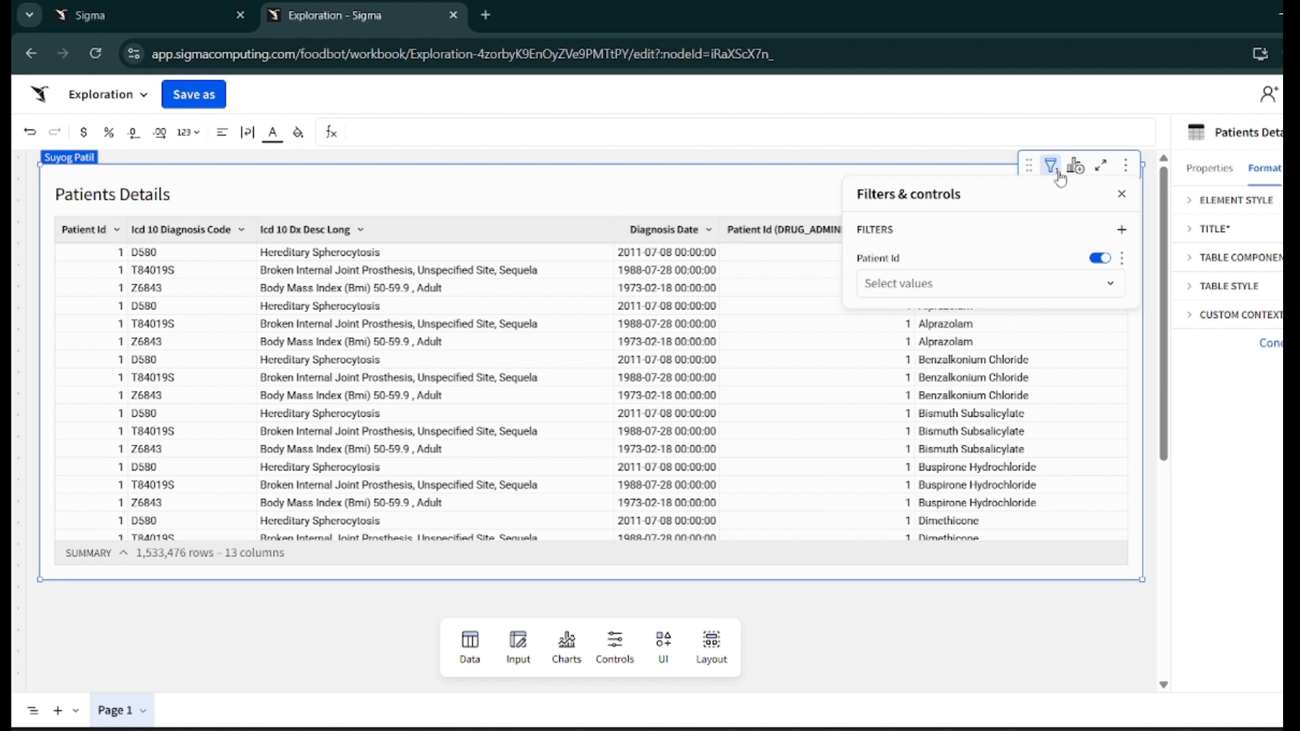
pyautogui.click(1104, 284)
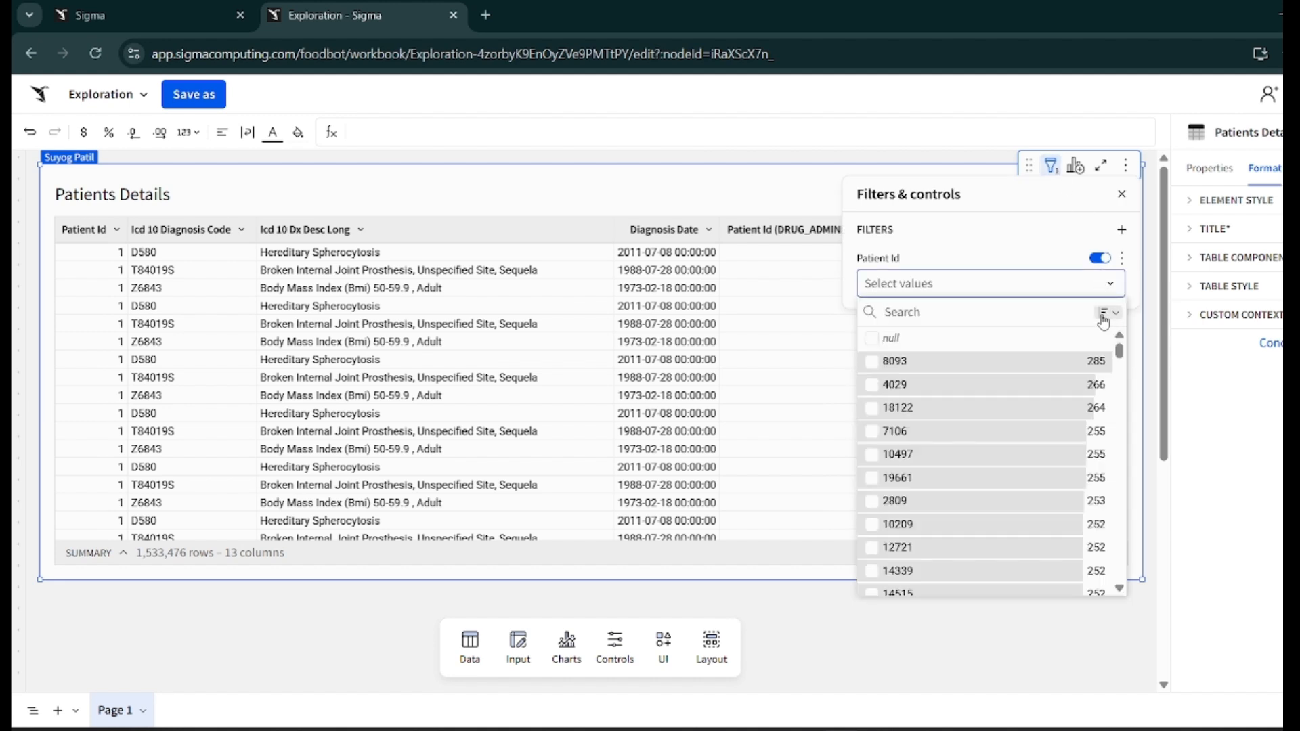
pyautogui.click(1105, 312)
pyautogui.click(1068, 371)
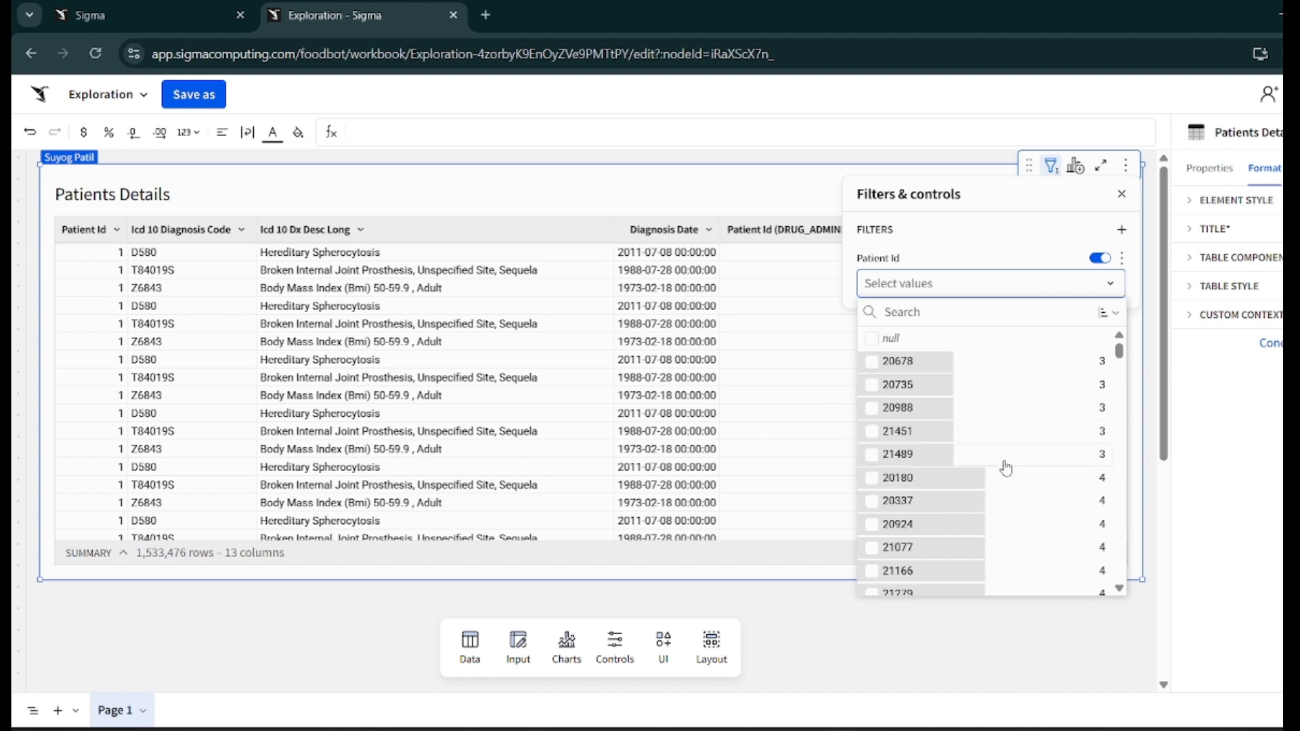
# - Search the Patient Id filter values for 120
pyautogui.scroll(-2, 1006, 463)
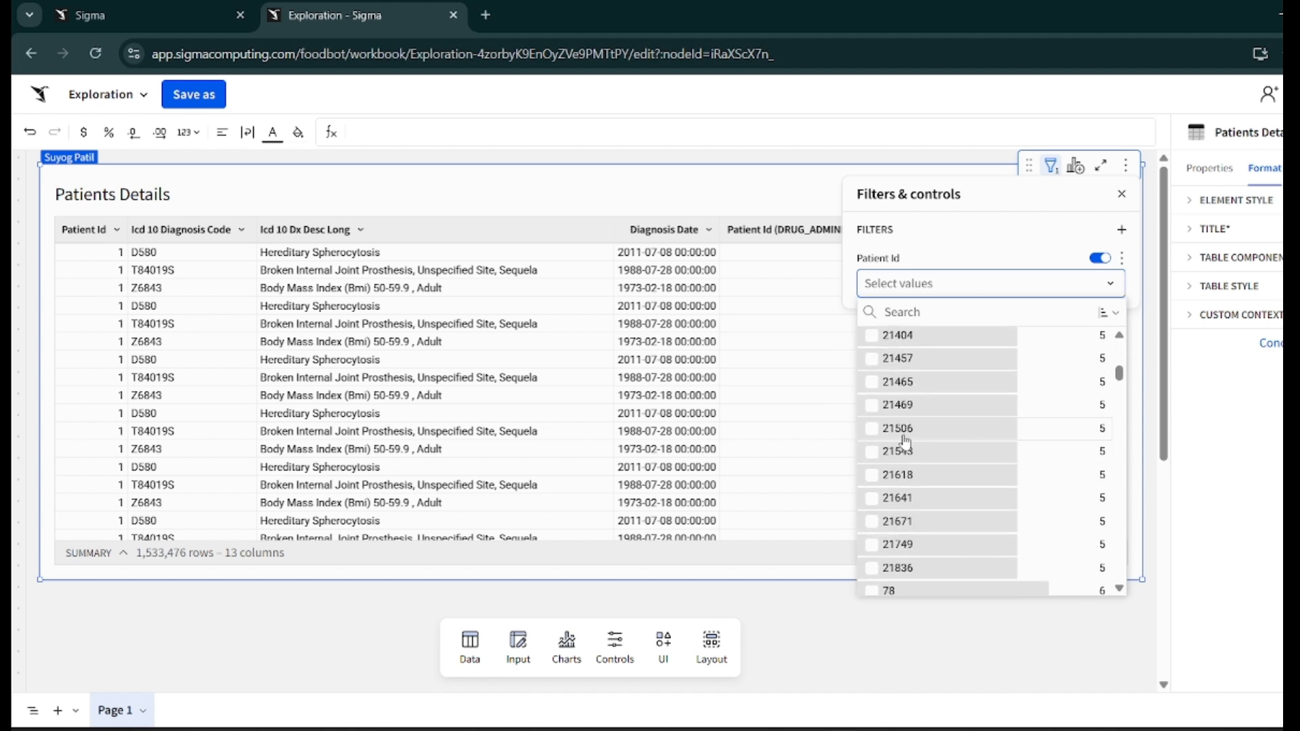
pyautogui.scroll(-3, 928, 507)
pyautogui.scroll(2, 930, 510)
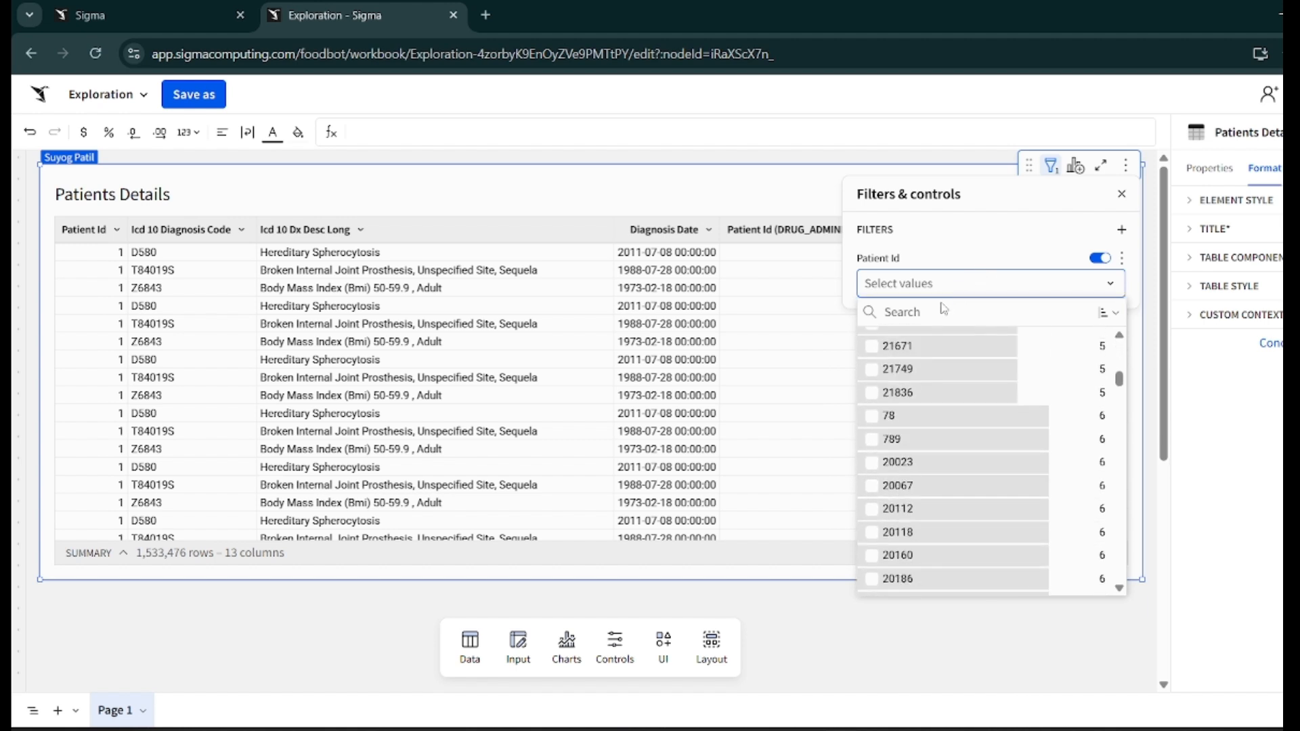
pyautogui.write('120')
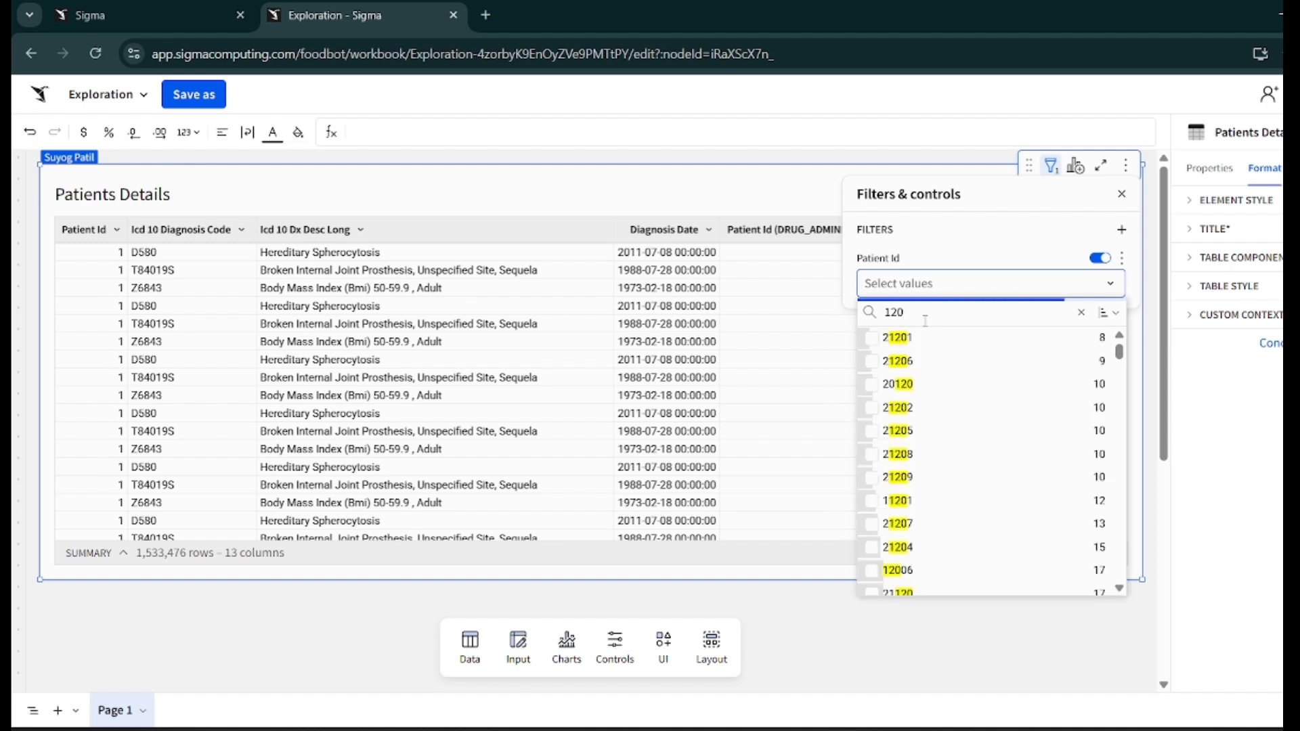
pyautogui.scroll(-5, 887, 418)
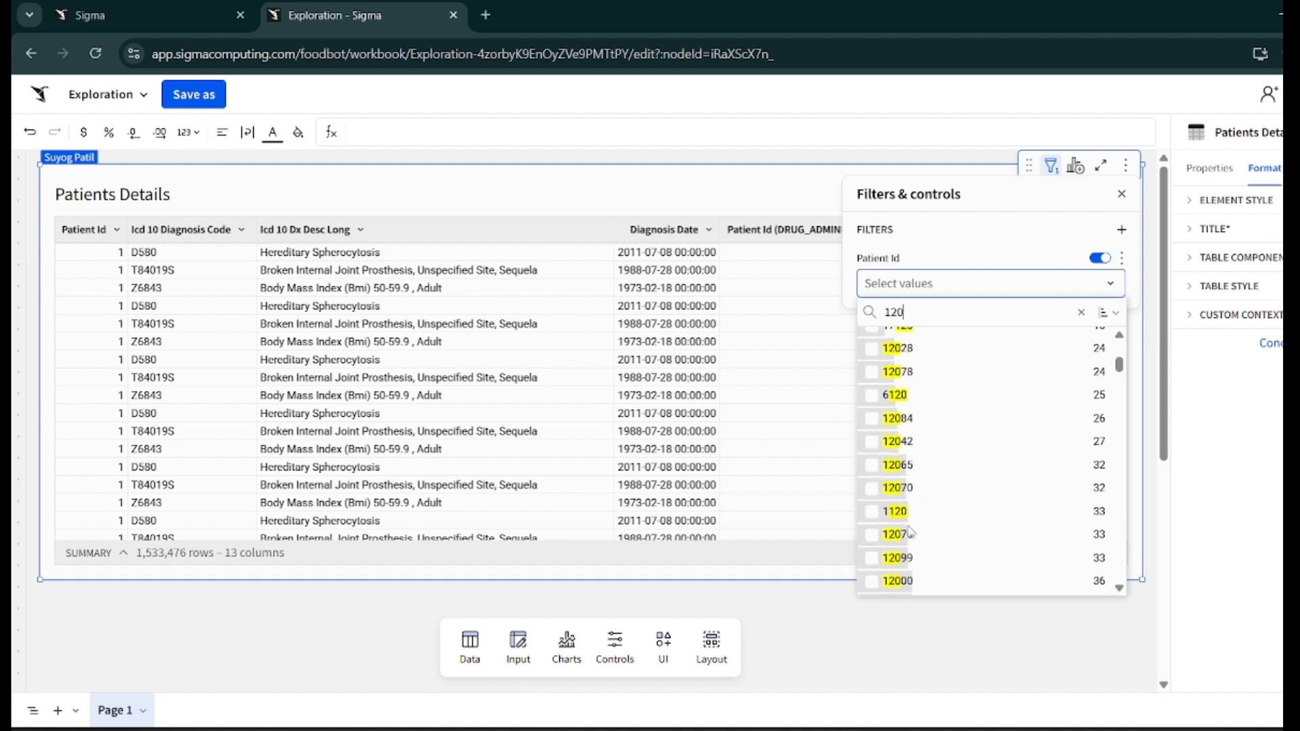
pyautogui.scroll(5, 910, 532)
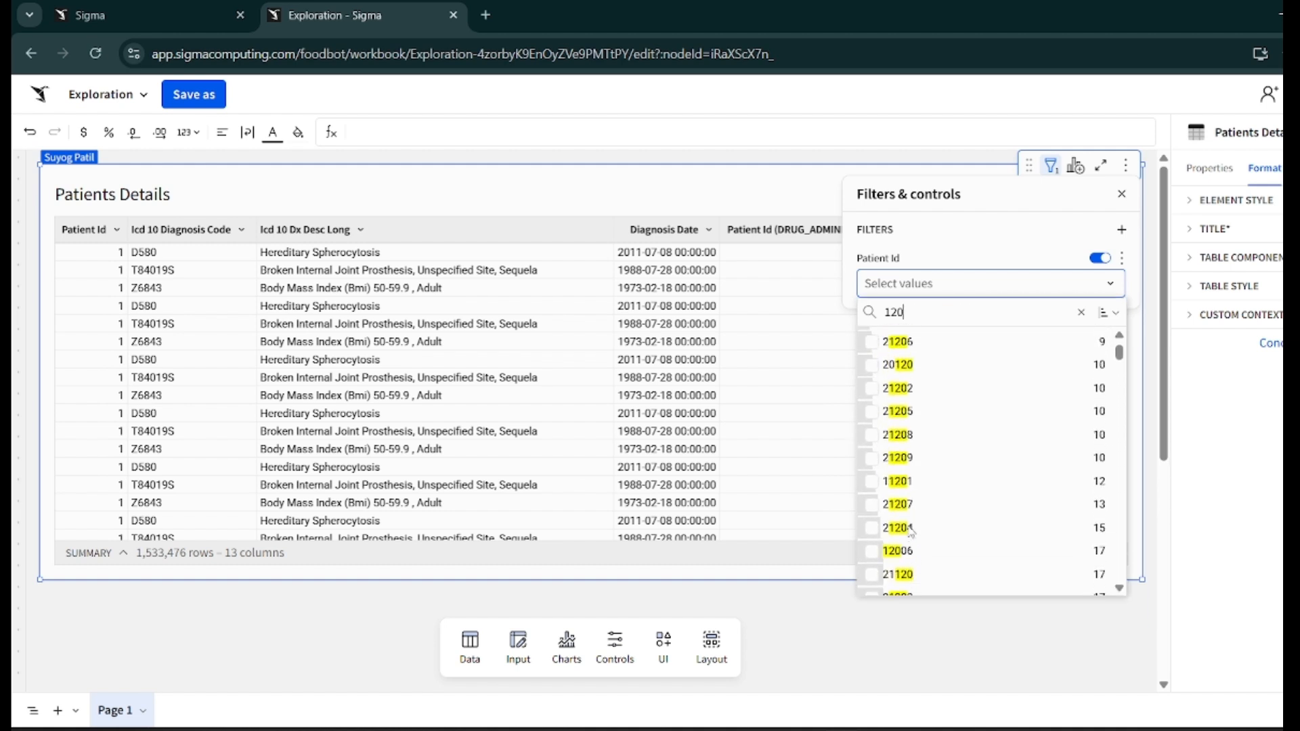
# - Select Patient Ids 21206 and 20120 in the filter's value list
pyautogui.click(887, 352)
pyautogui.scroll(1, 887, 377)
pyautogui.click(888, 410)
pyautogui.scroll(1, 886, 448)
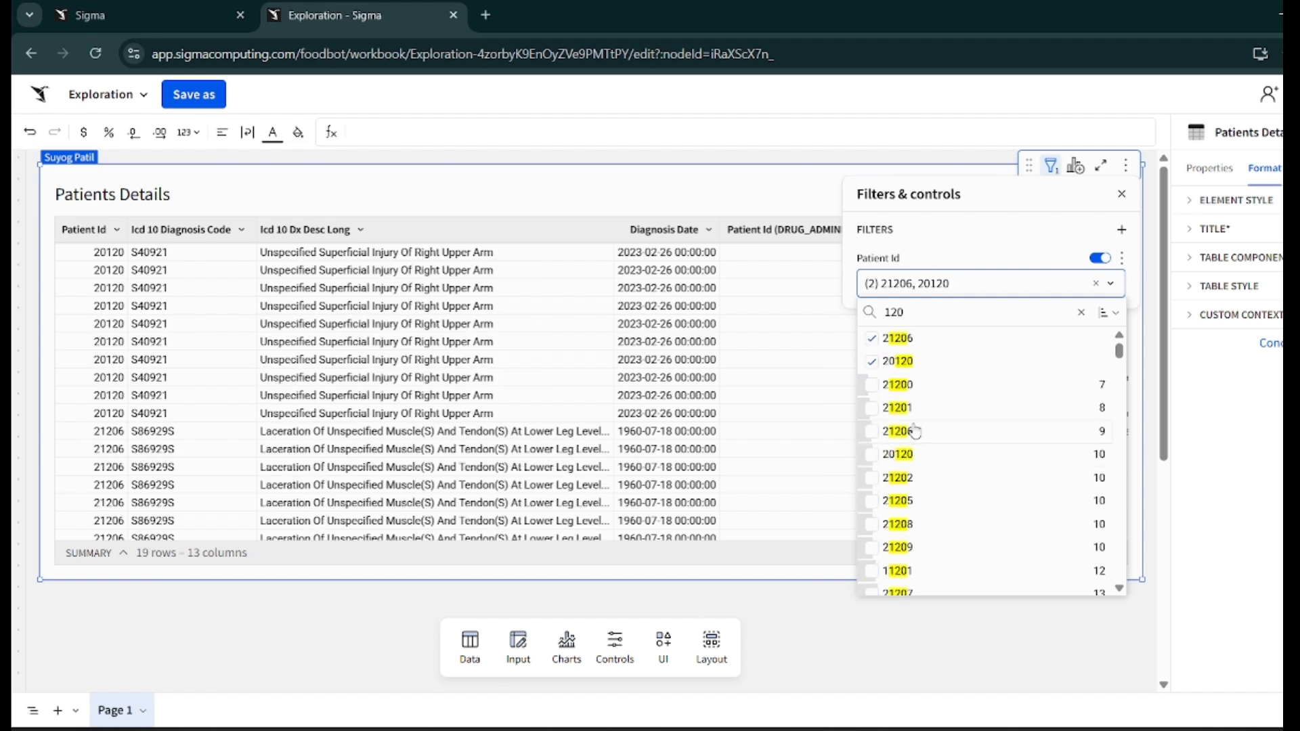
pyautogui.click(914, 432)
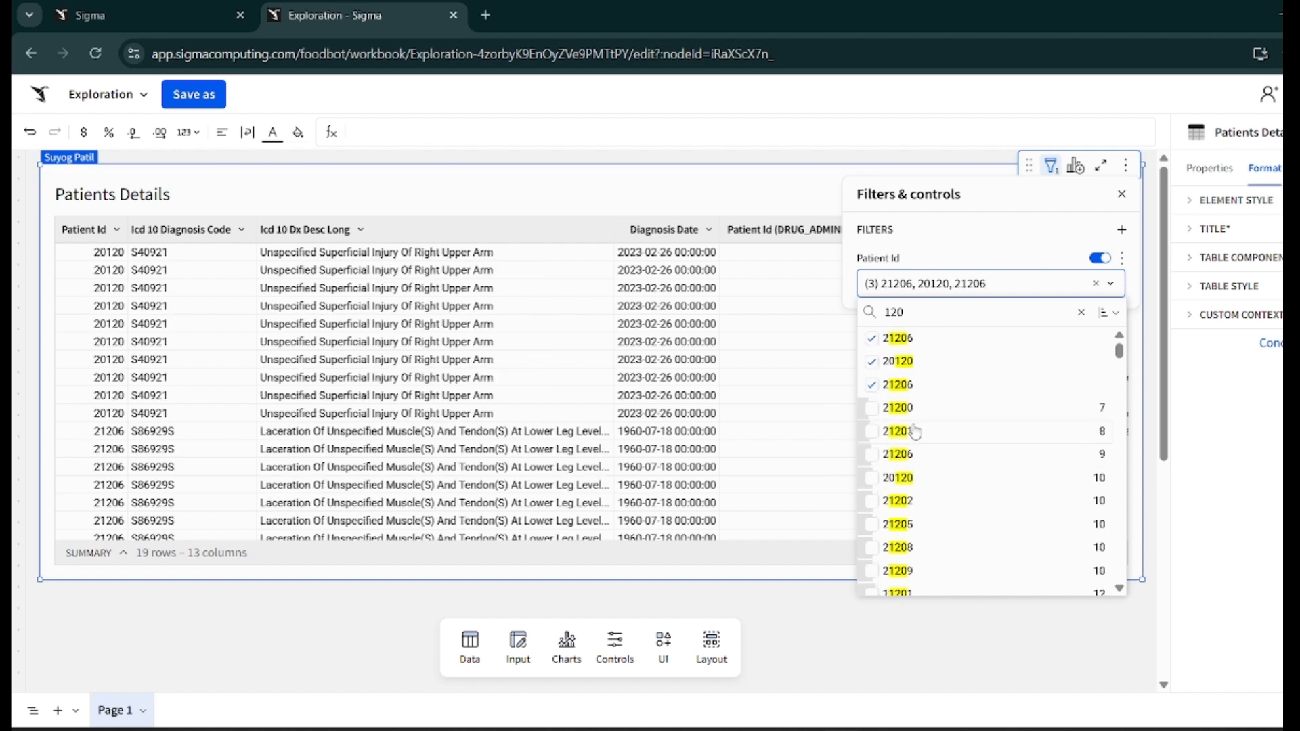
pyautogui.click(270, 403)
# - Clear the selected values from the Patient Id filter
pyautogui.scroll(-7, 271, 403)
pyautogui.scroll(5, 271, 403)
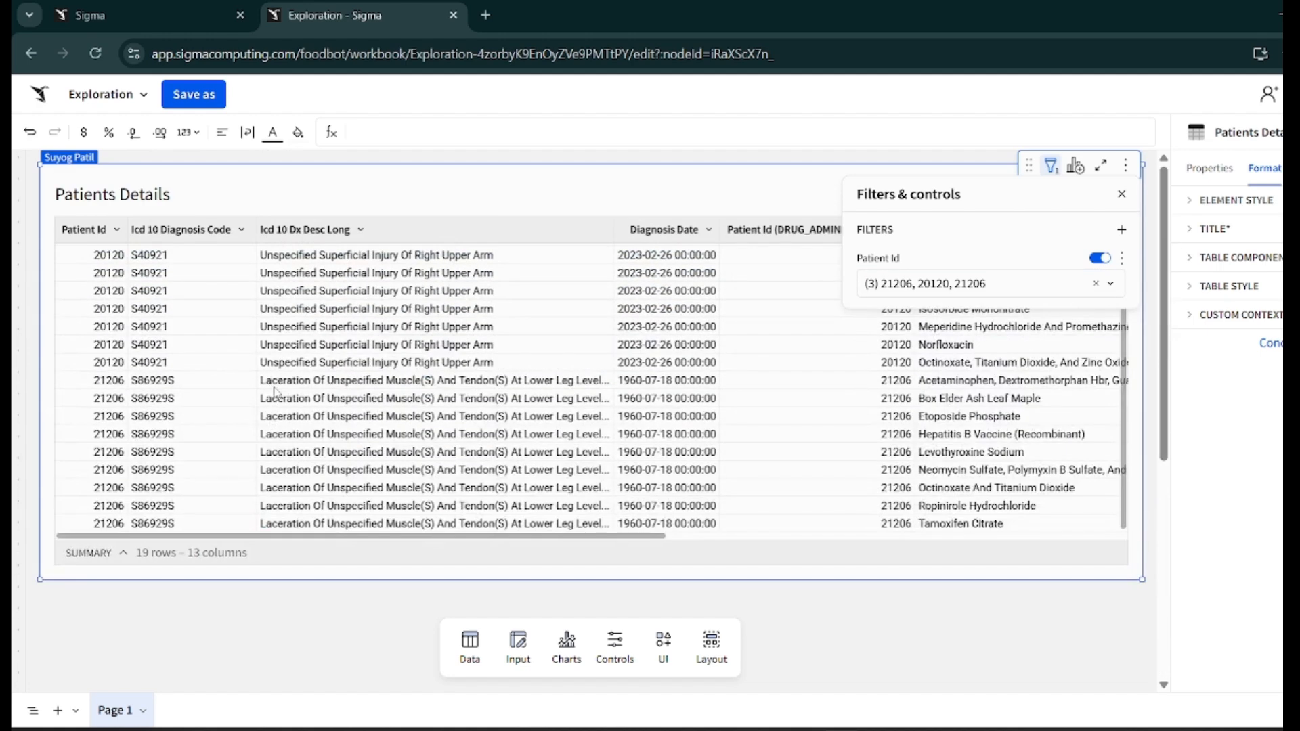
pyautogui.scroll(1, 247, 365)
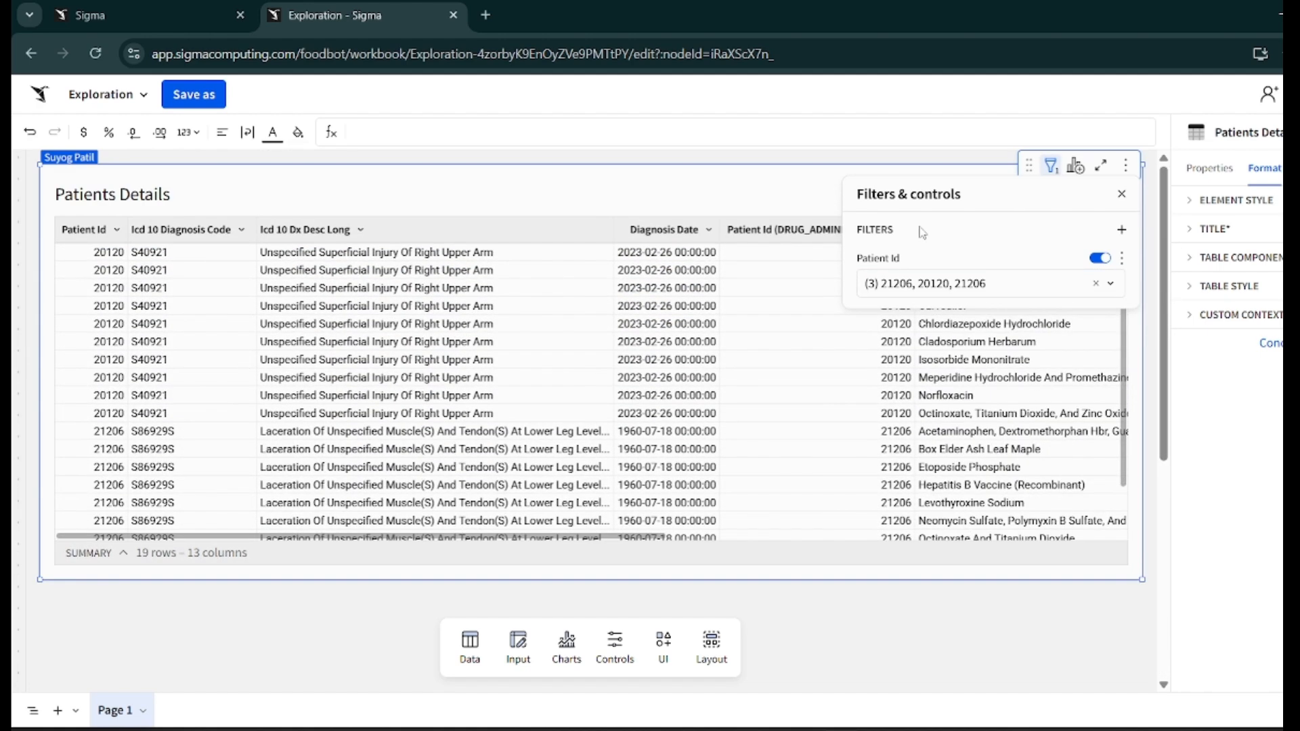
pyautogui.click(1096, 284)
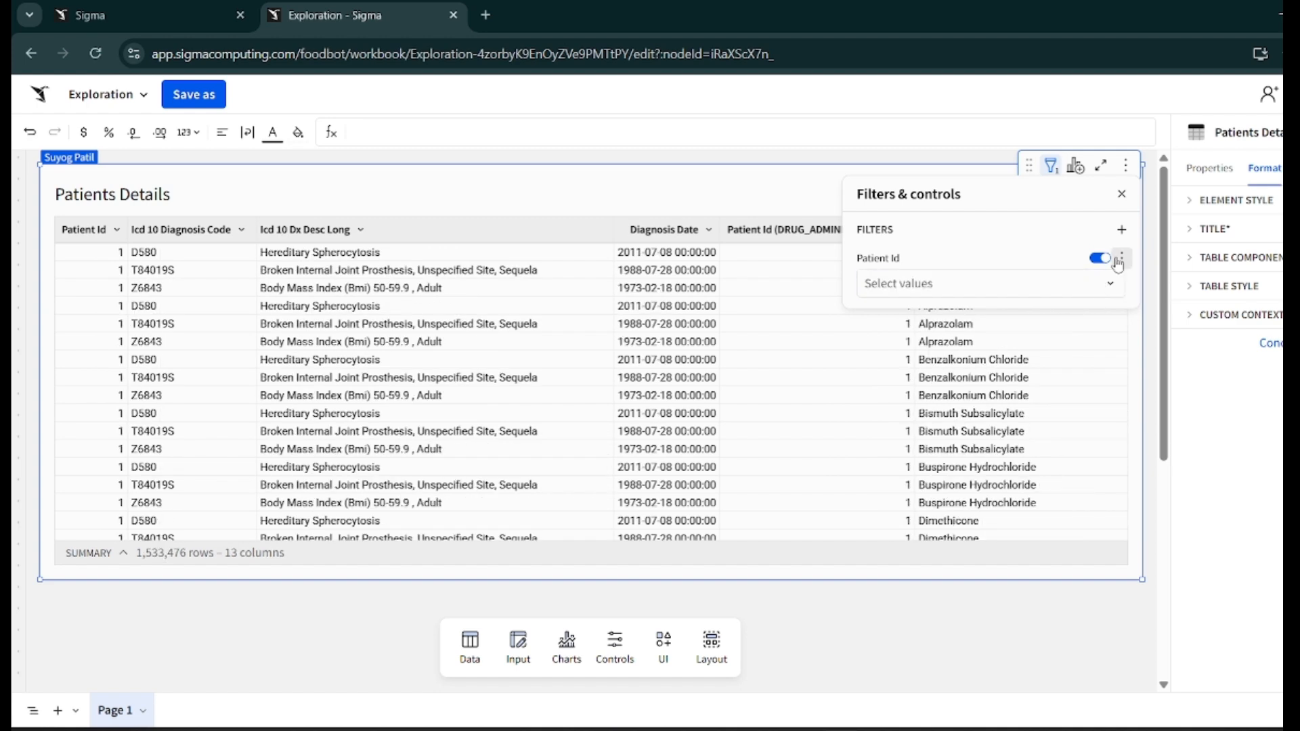
# - Add a Gender filter to the Patients Details table and select Male and Female
pyautogui.click(1121, 195)
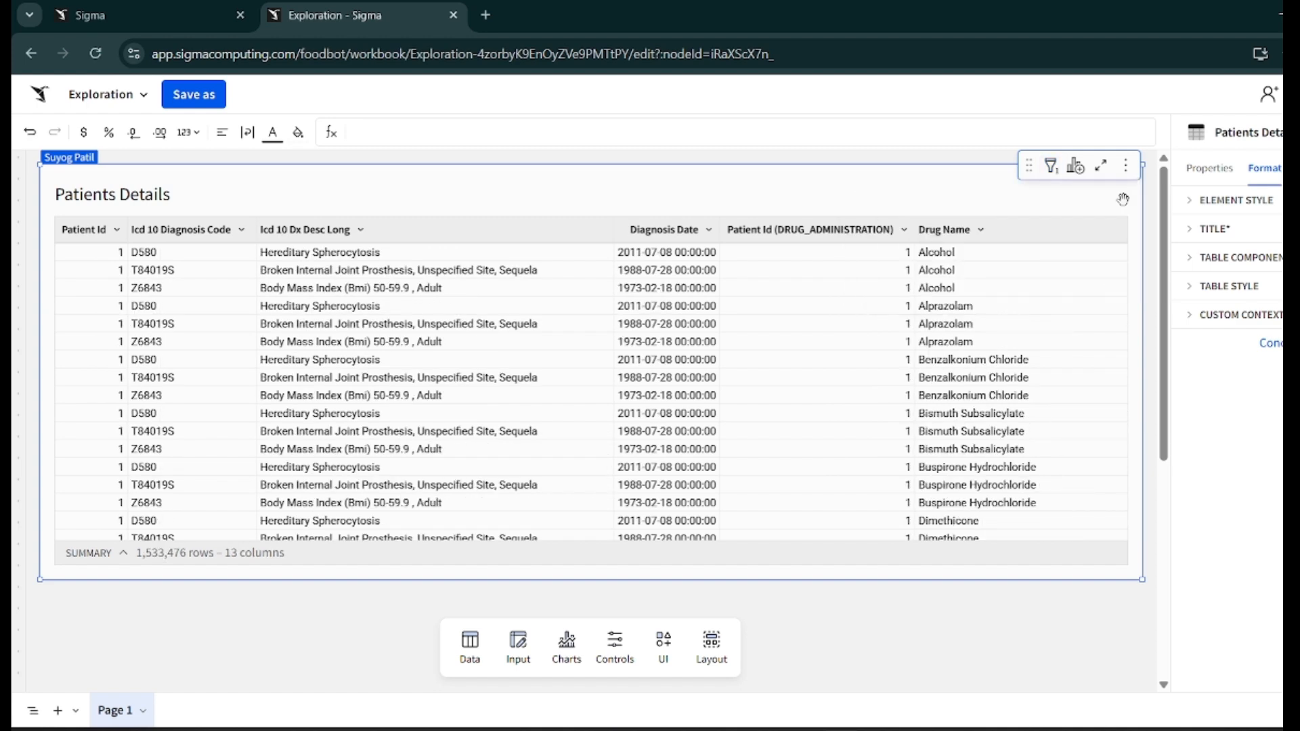
pyautogui.click(1051, 169)
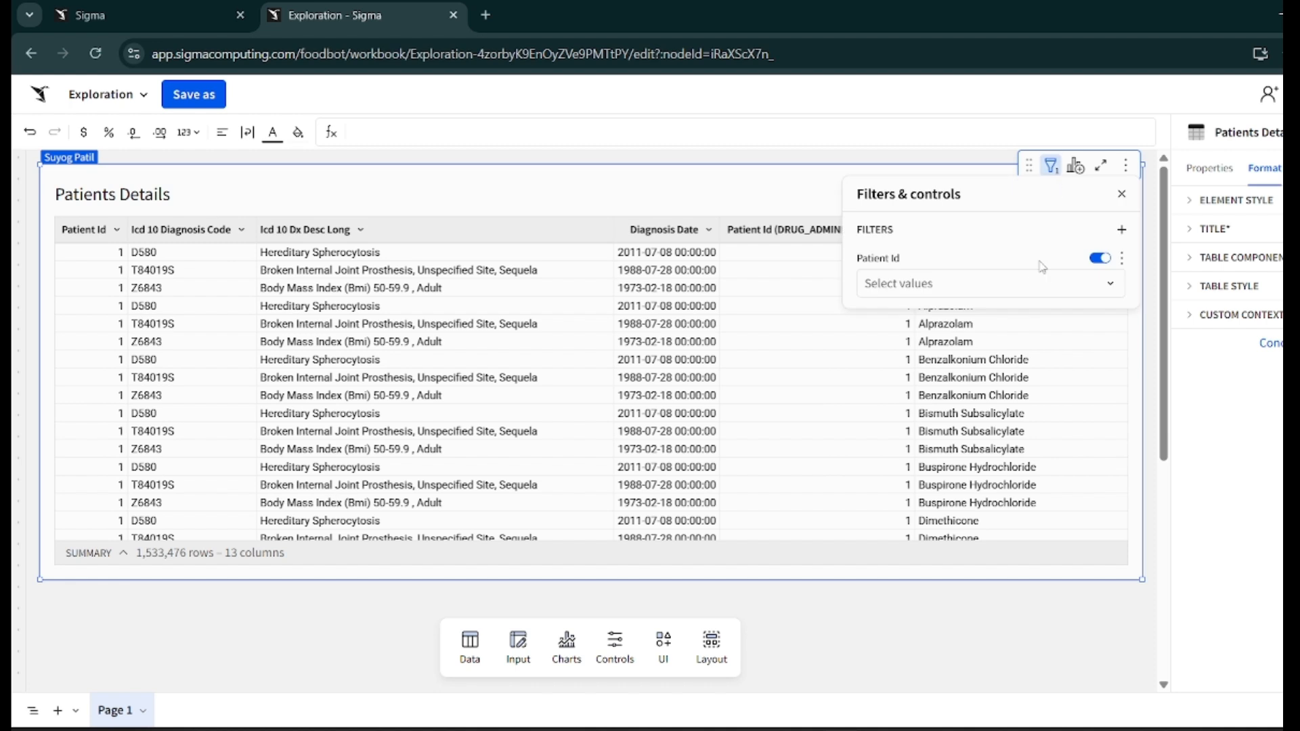
pyautogui.click(1123, 231)
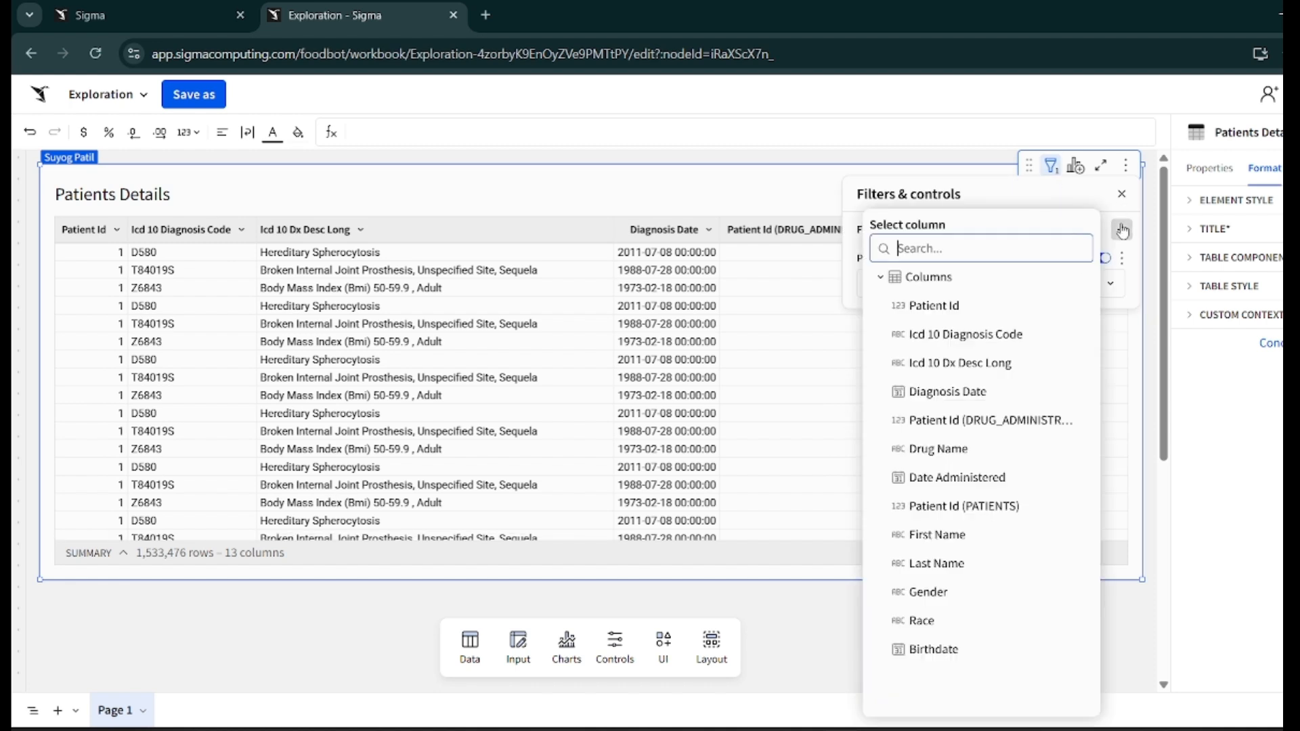
pyautogui.click(935, 595)
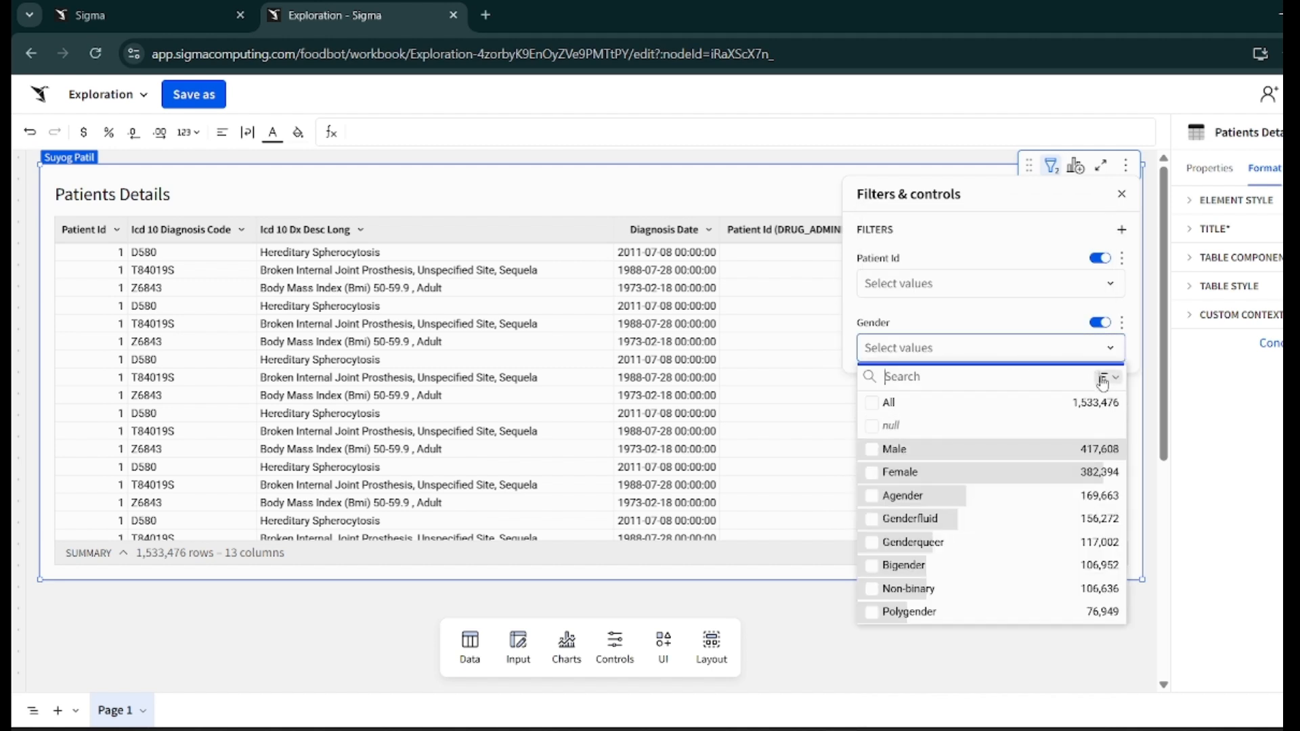
pyautogui.click(896, 452)
pyautogui.click(891, 474)
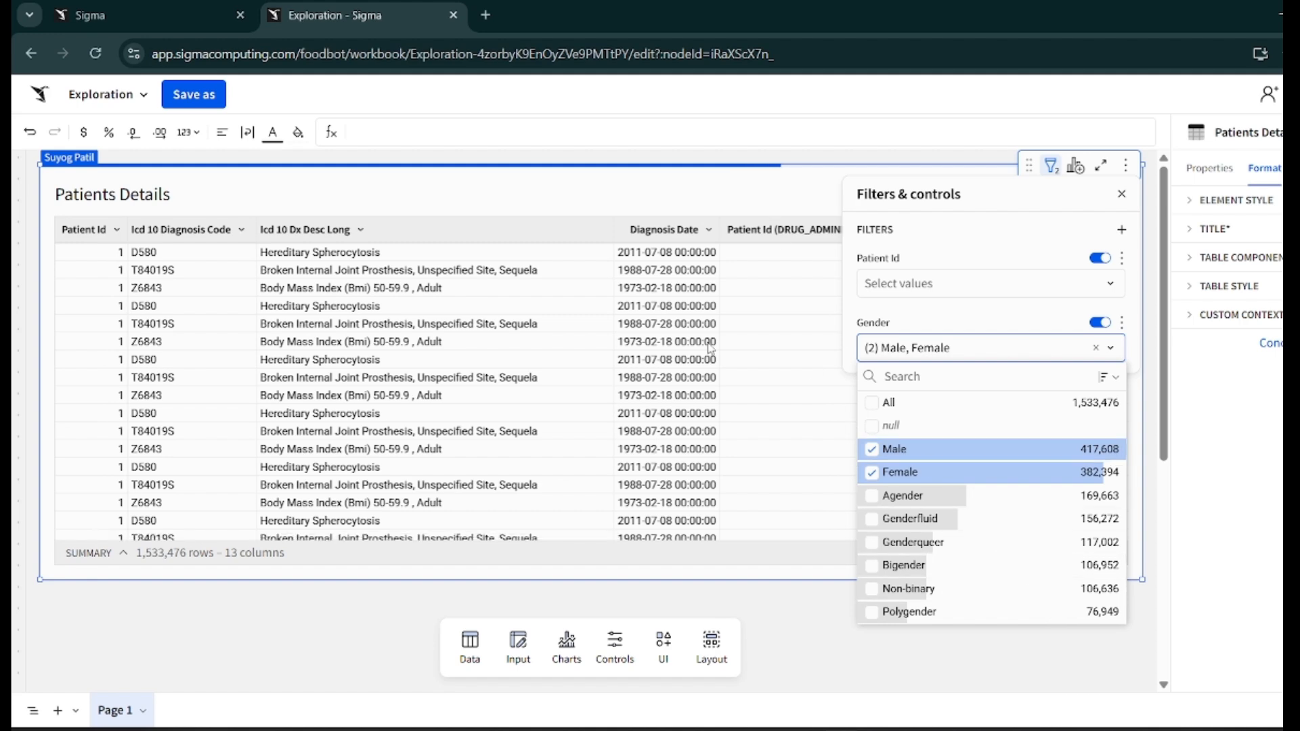
pyautogui.click(740, 188)
pyautogui.click(741, 188)
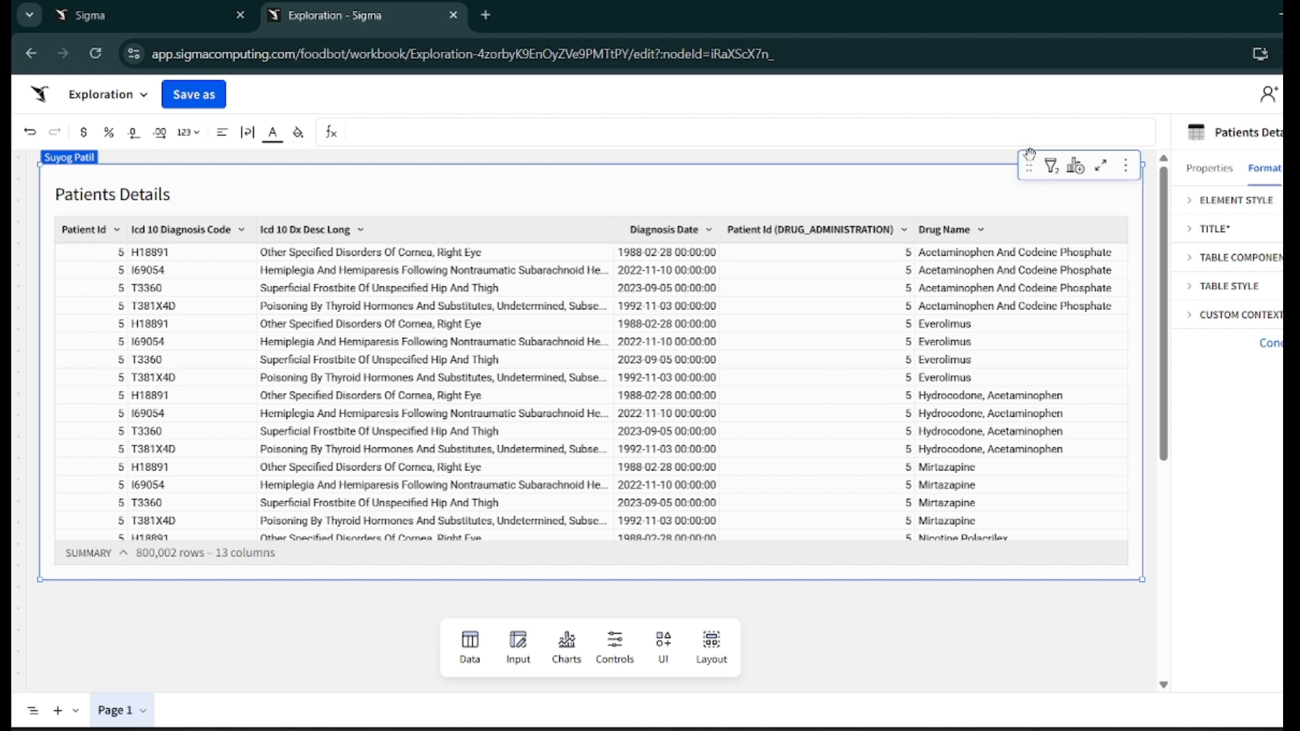
# - Delete the Patient Id filter from the table
pyautogui.click(1048, 169)
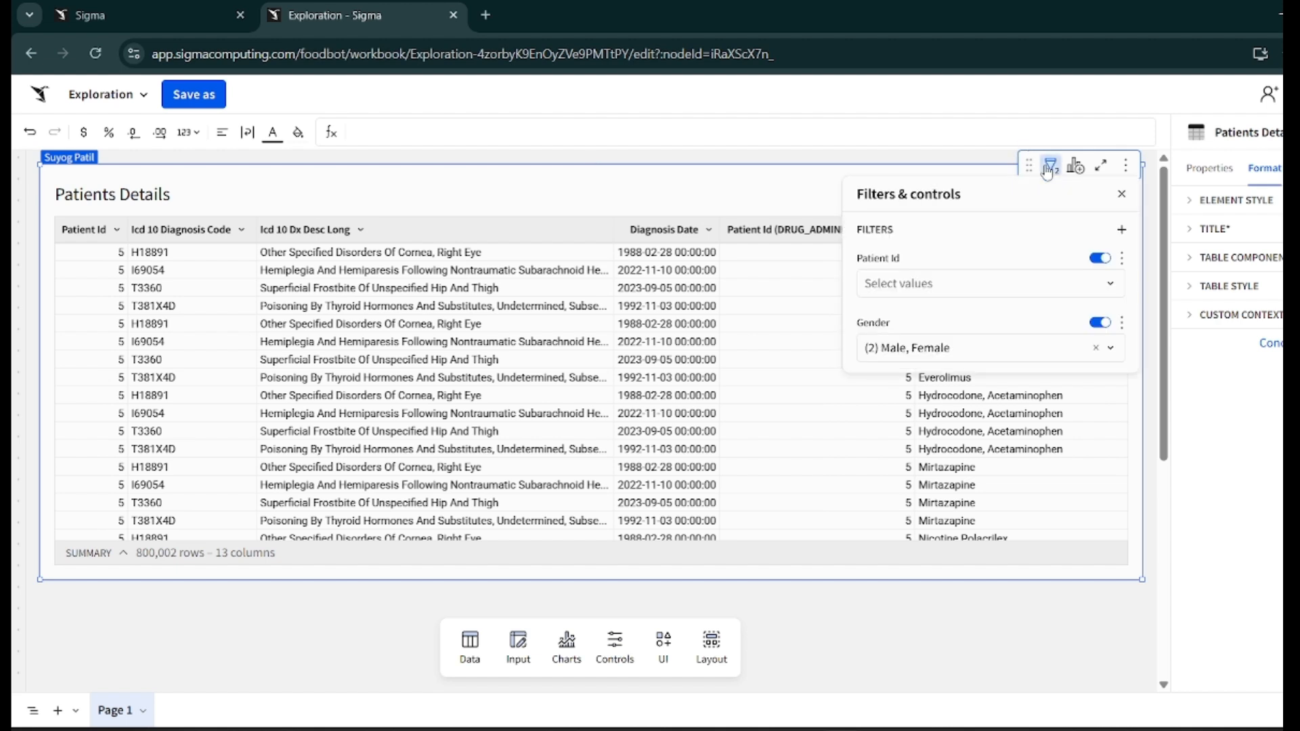
pyautogui.click(1121, 258)
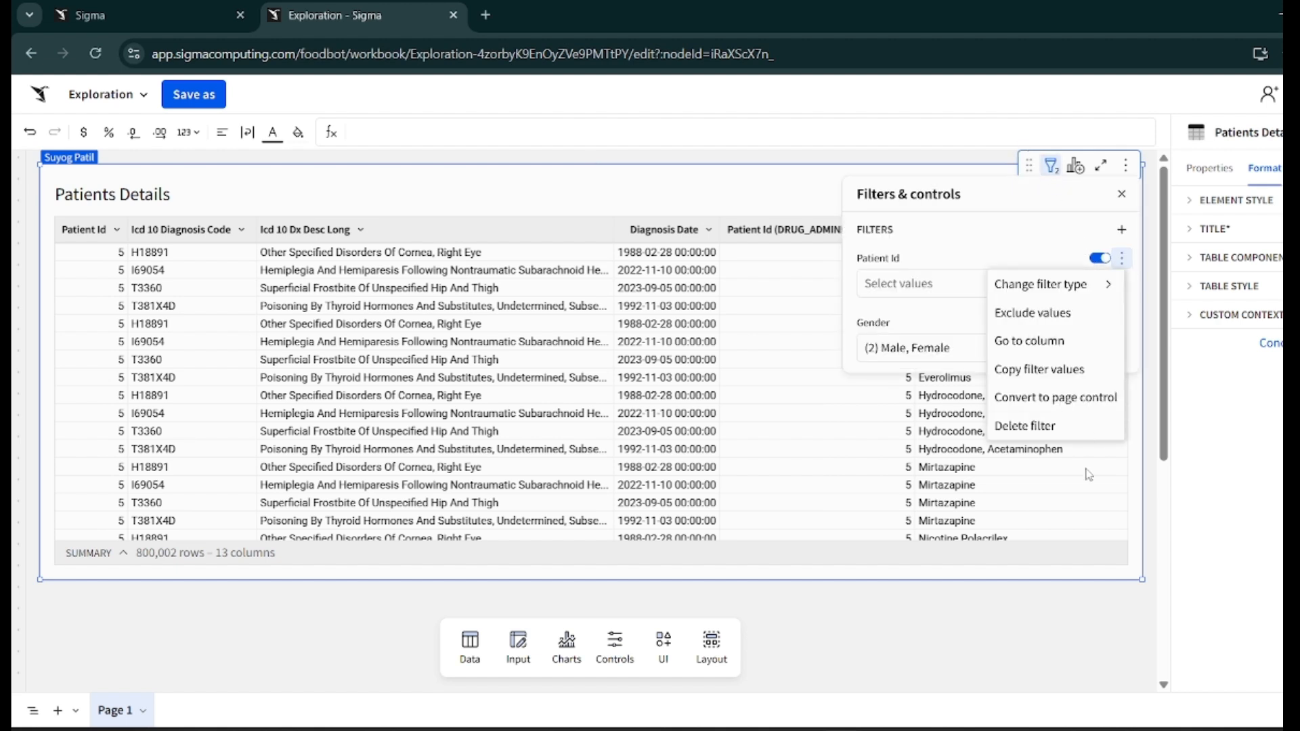
pyautogui.click(1070, 427)
pyautogui.click(860, 180)
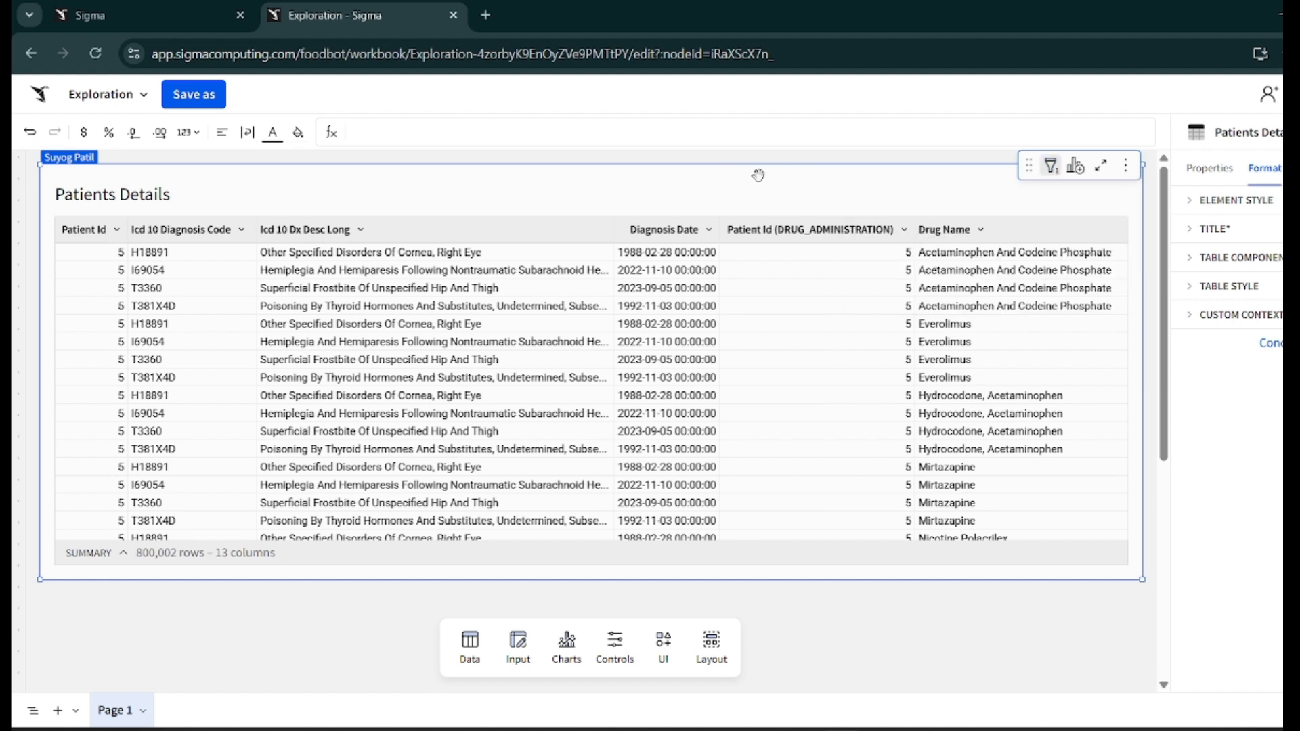
# - Create a child chart from the Patients Details table
pyautogui.click(1077, 169)
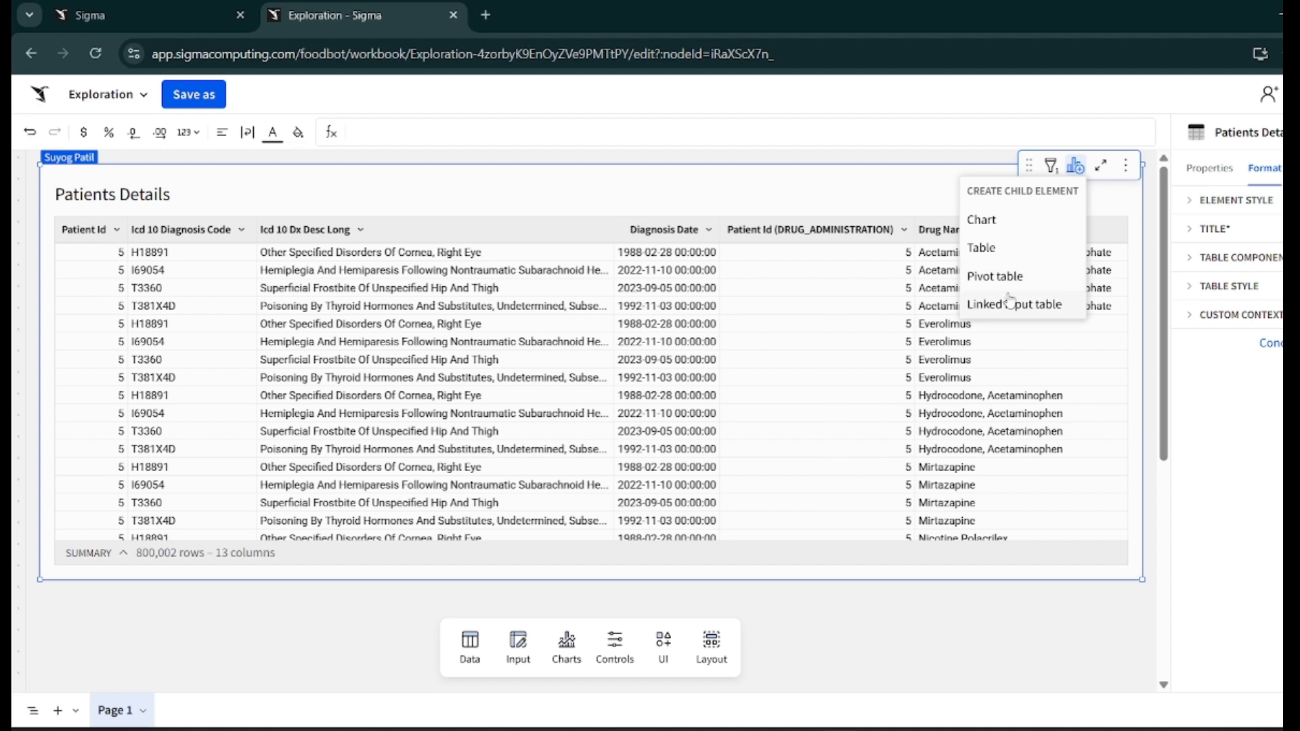
pyautogui.click(982, 226)
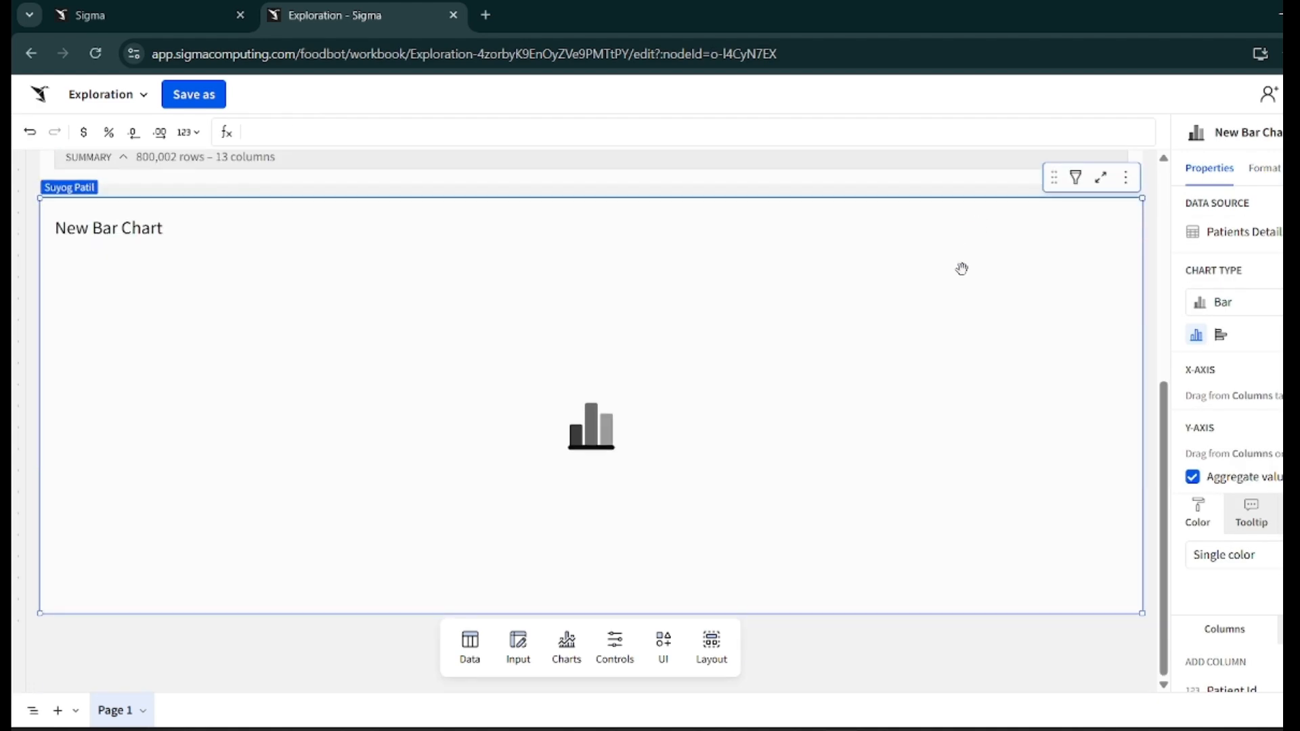
pyautogui.scroll(1, 949, 300)
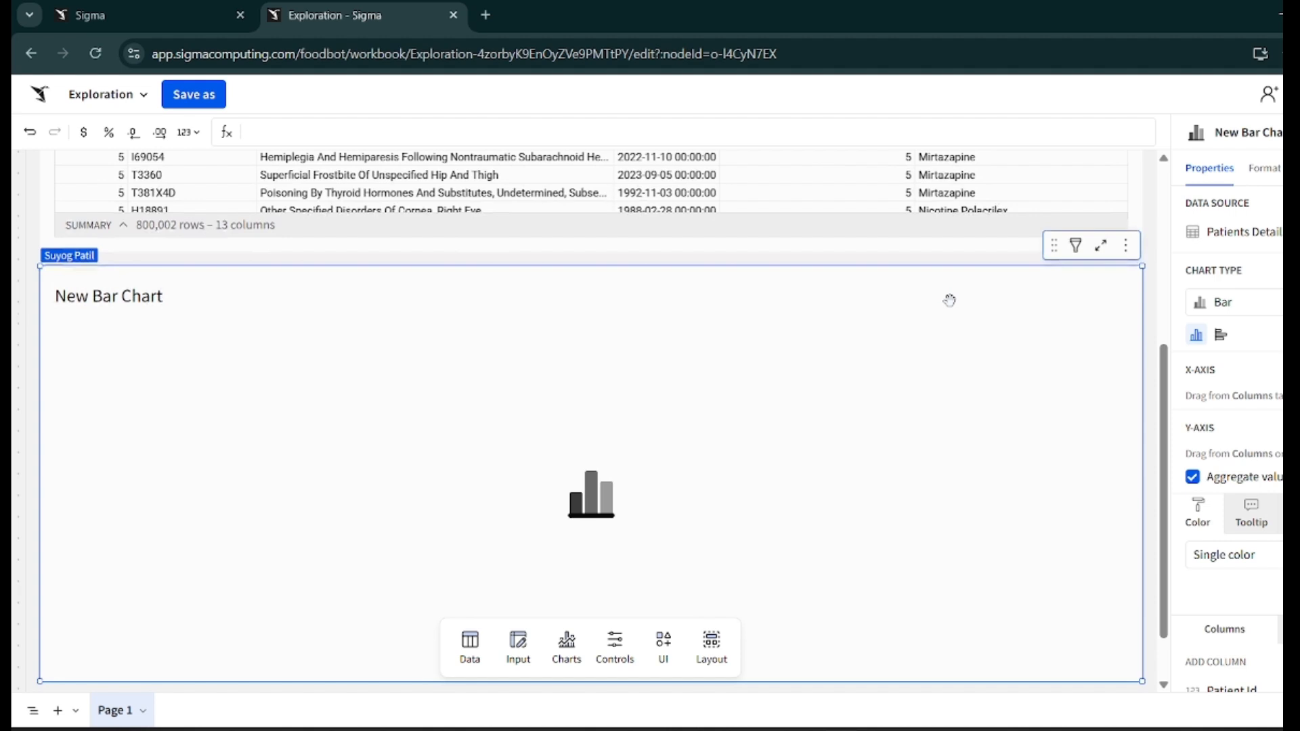
# - Browse the available chart types for the new chart
pyautogui.click(1262, 304)
pyautogui.scroll(-1, 1239, 467)
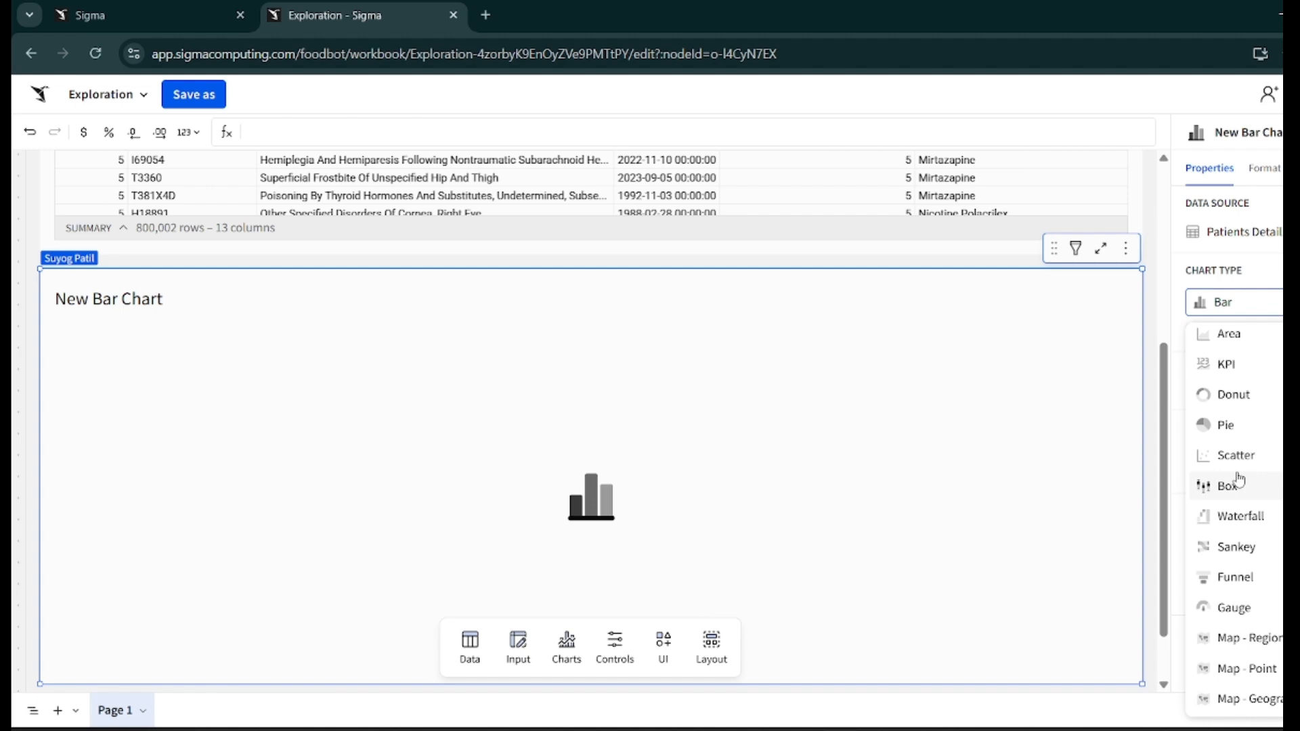
pyautogui.scroll(1, 1240, 478)
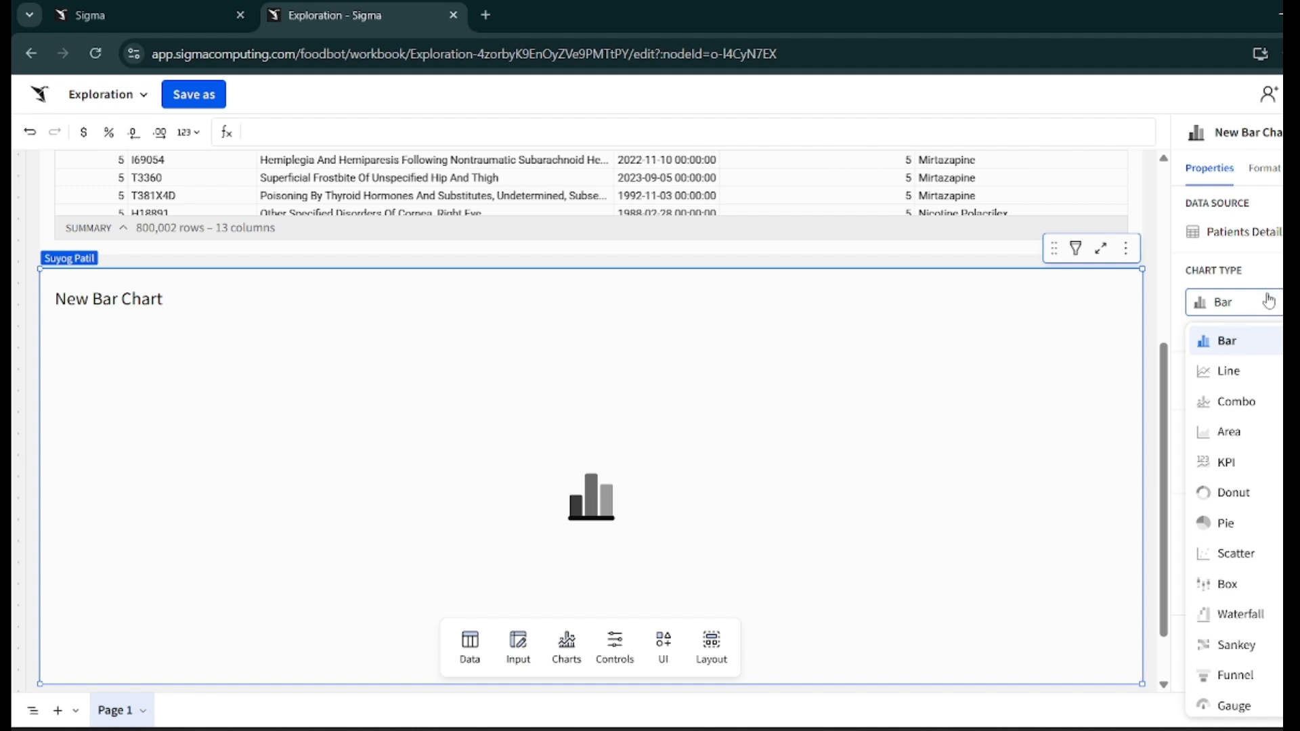
pyautogui.click(1006, 349)
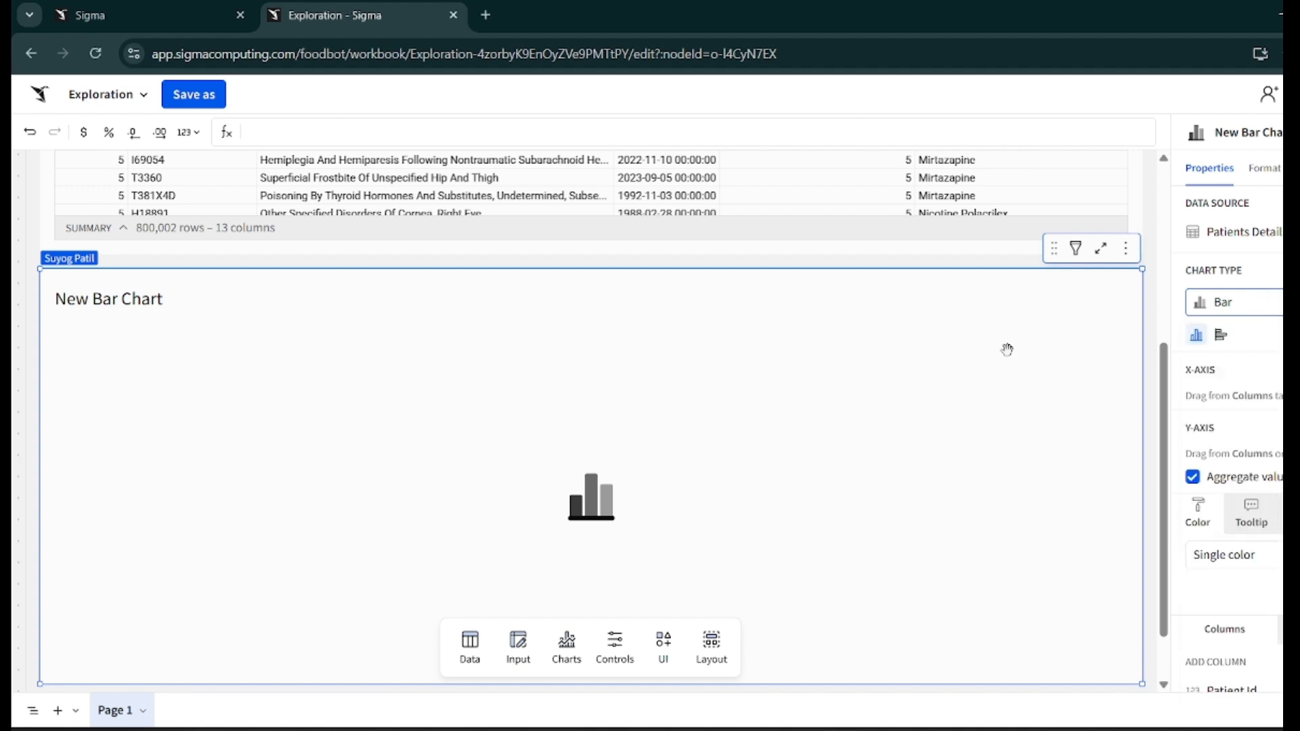
pyautogui.scroll(-1, 1007, 349)
pyautogui.scroll(3, 1007, 349)
pyautogui.scroll(-3, 1009, 357)
pyautogui.scroll(3, 1009, 357)
pyautogui.scroll(-3, 1029, 514)
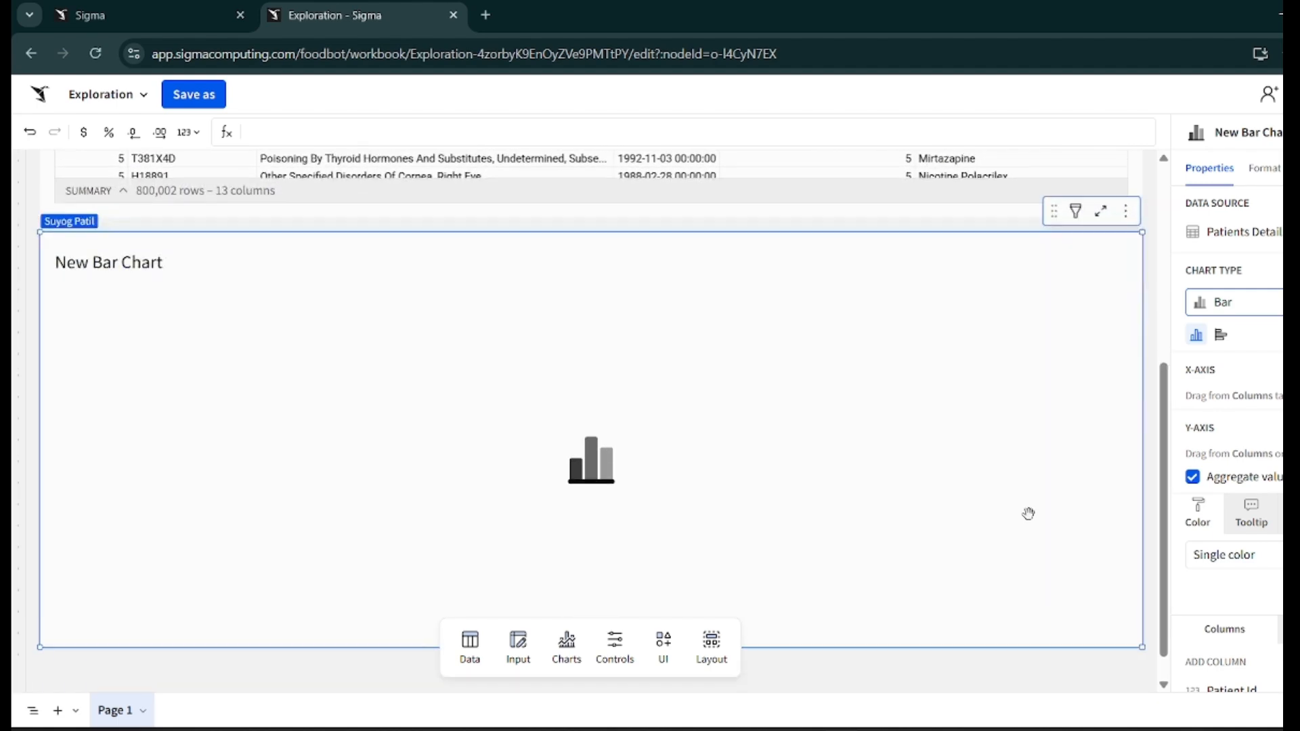
# - Add Patient Id to the chart's Y-axis and set its aggregation to CountDistinct
pyautogui.click(1282, 428)
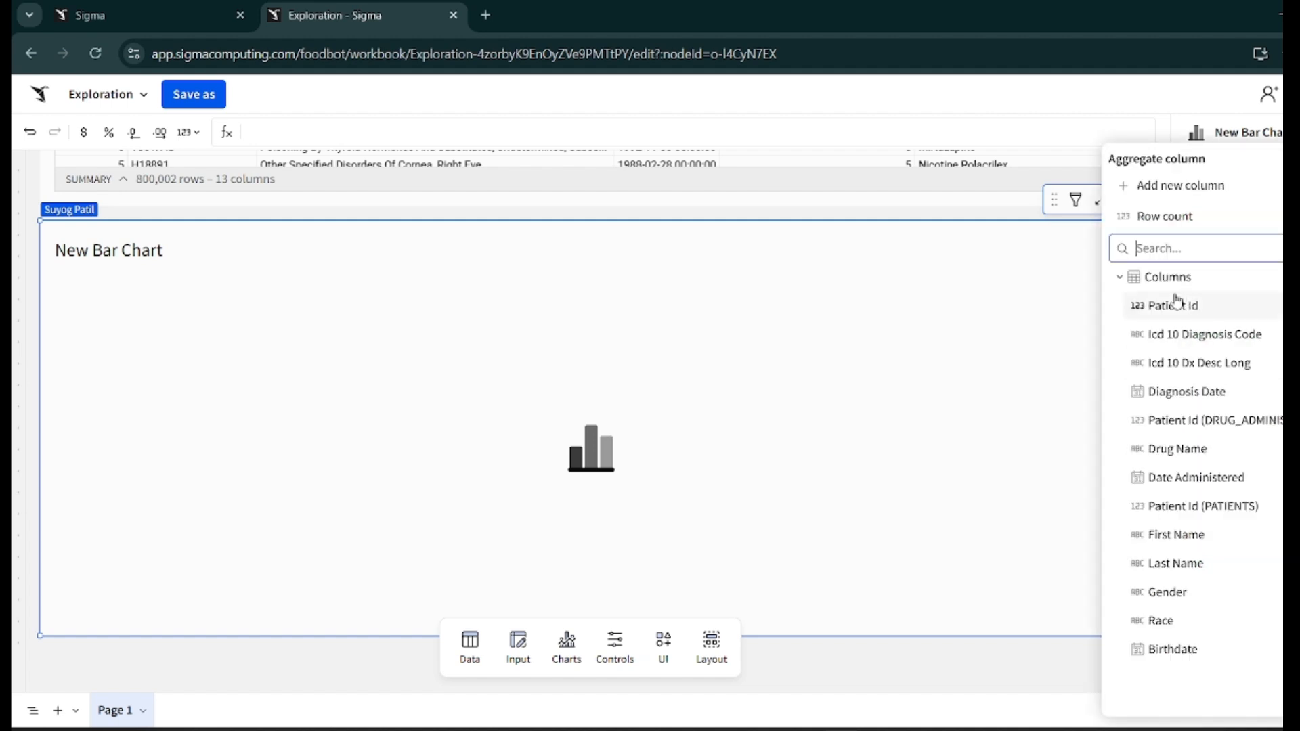
pyautogui.click(1202, 306)
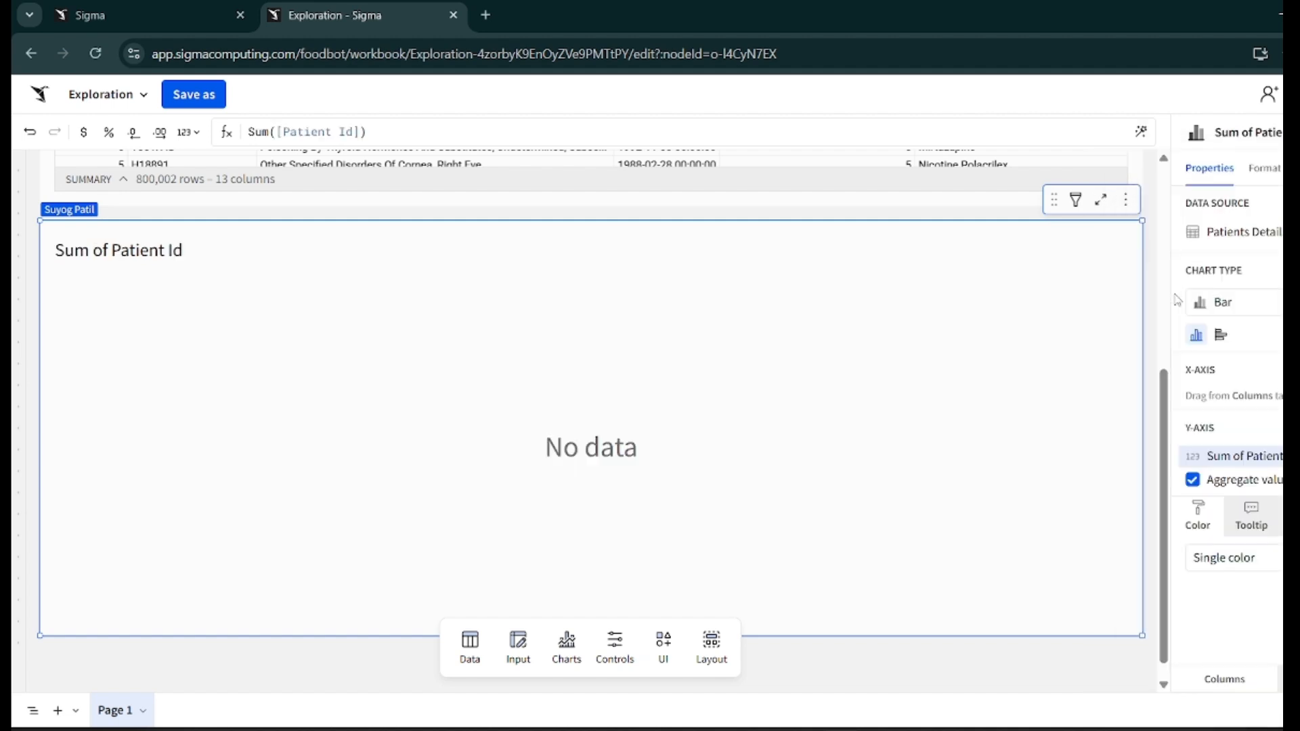
pyautogui.click(1275, 466)
pyautogui.moveTo(1266, 468)
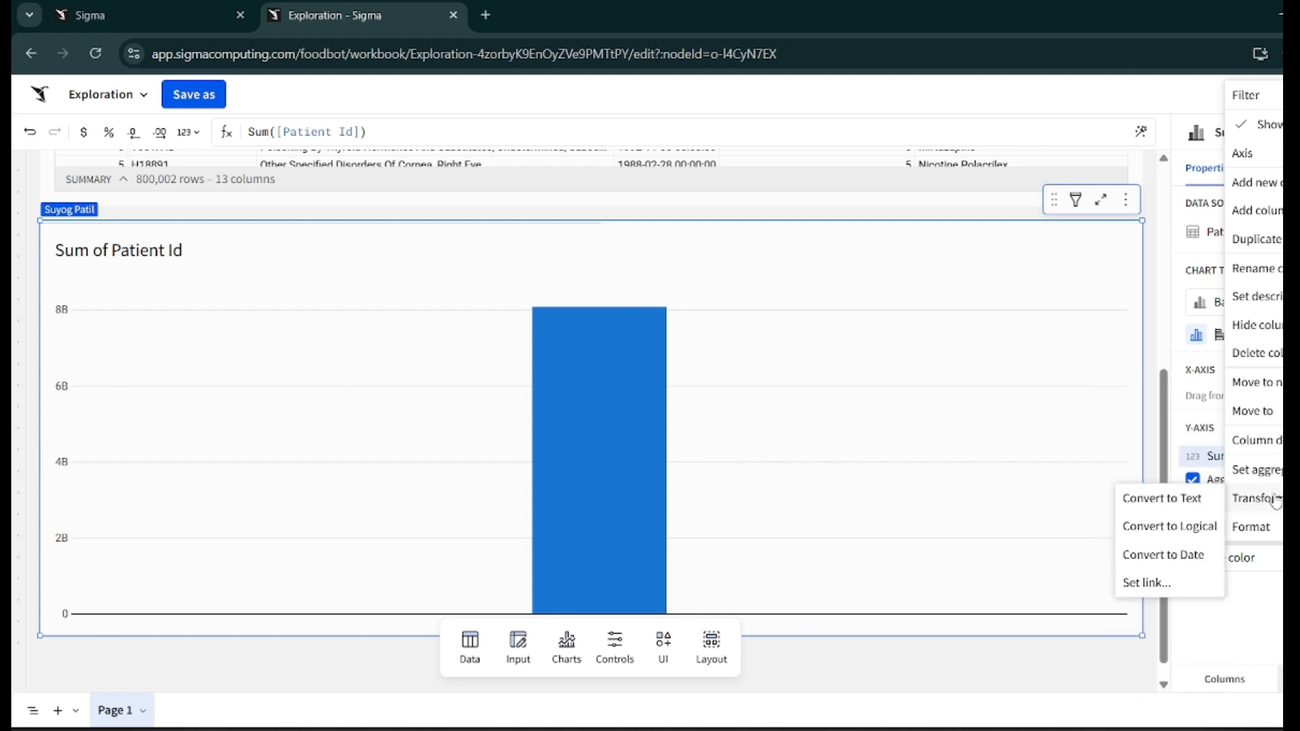
pyautogui.click(1021, 675)
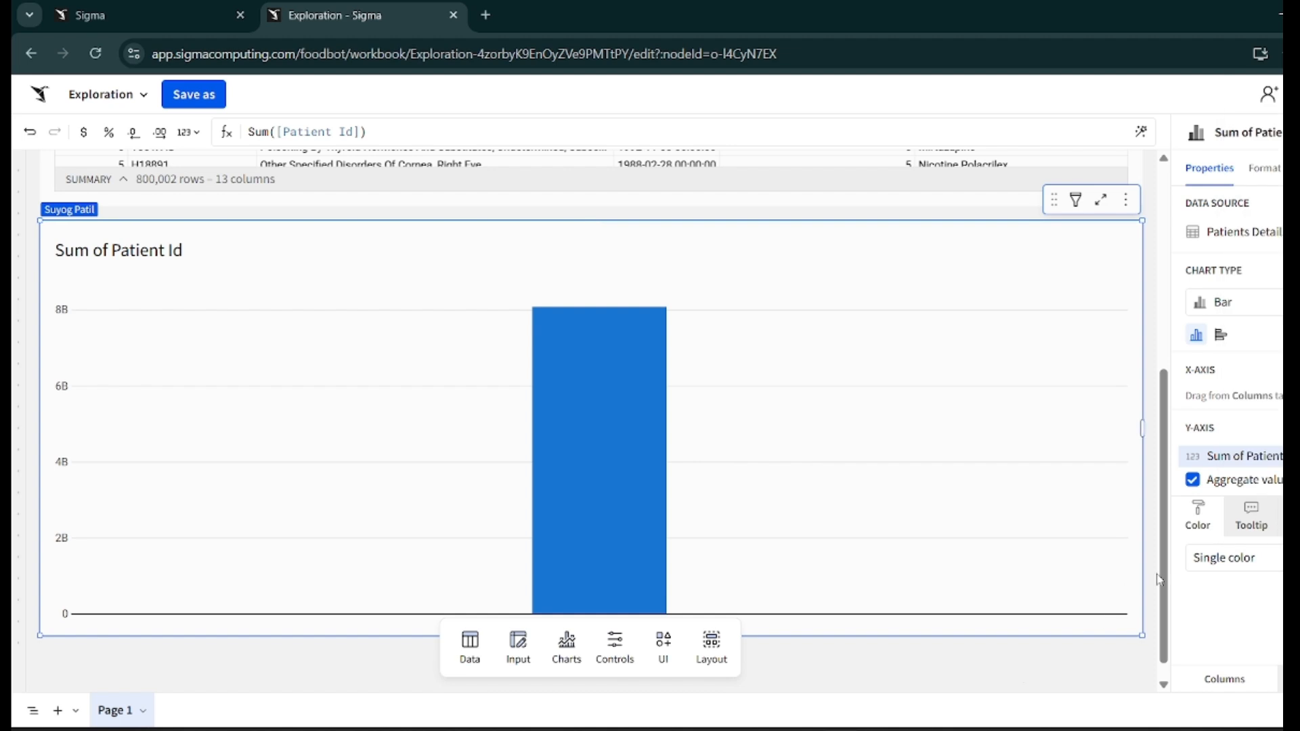
pyautogui.click(1253, 458)
pyautogui.moveTo(1255, 209)
pyautogui.moveTo(1273, 496)
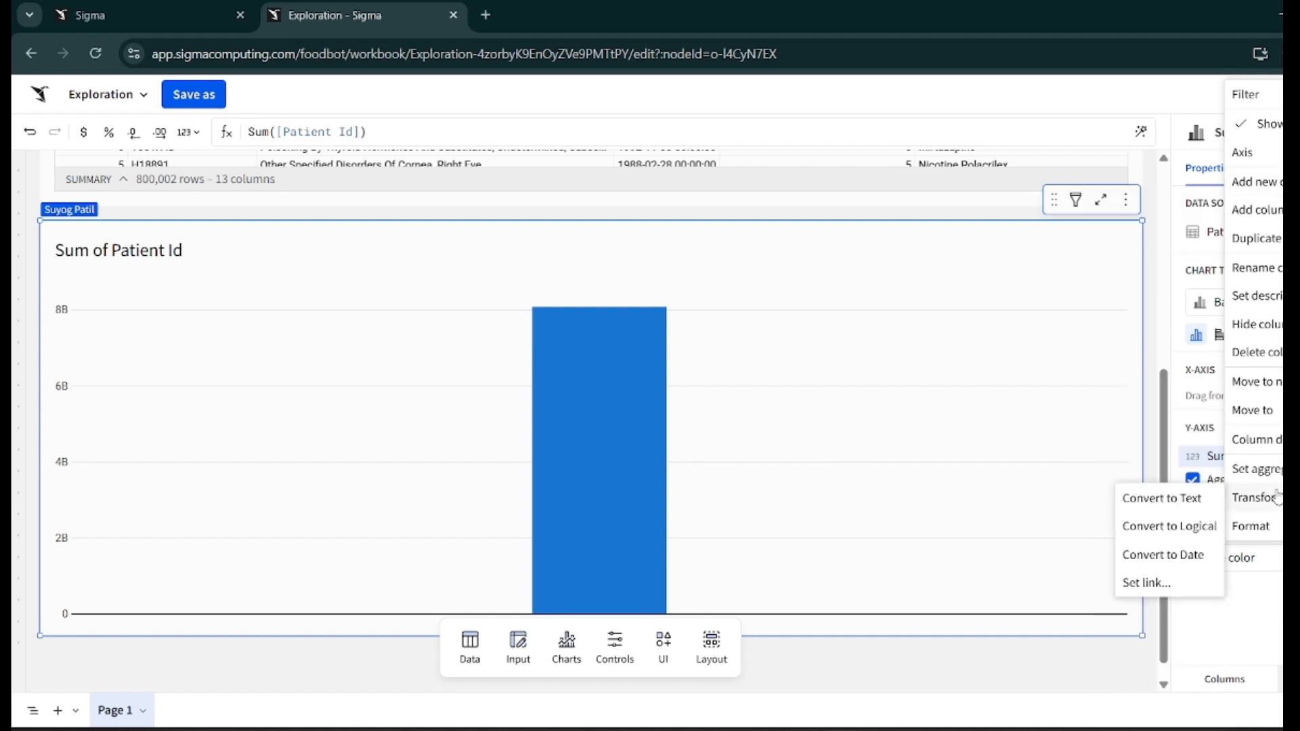
pyautogui.moveTo(1267, 532)
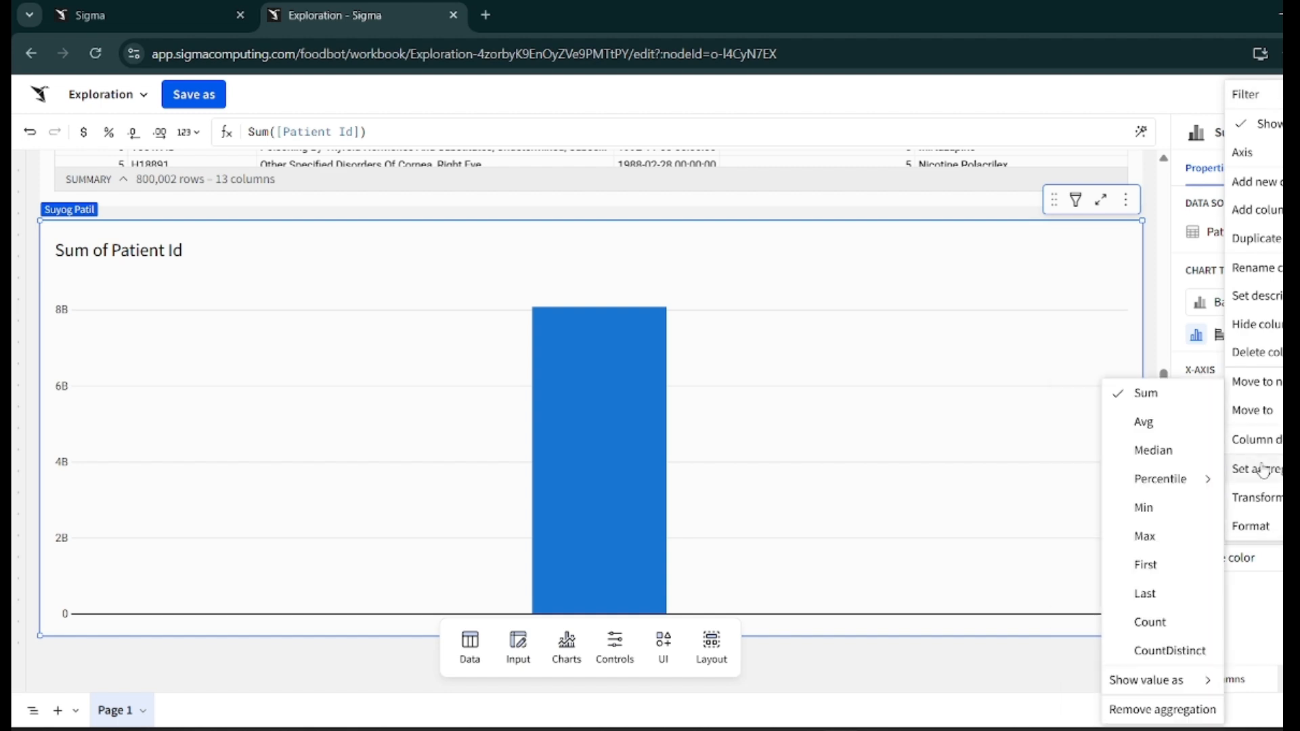
pyautogui.click(1156, 650)
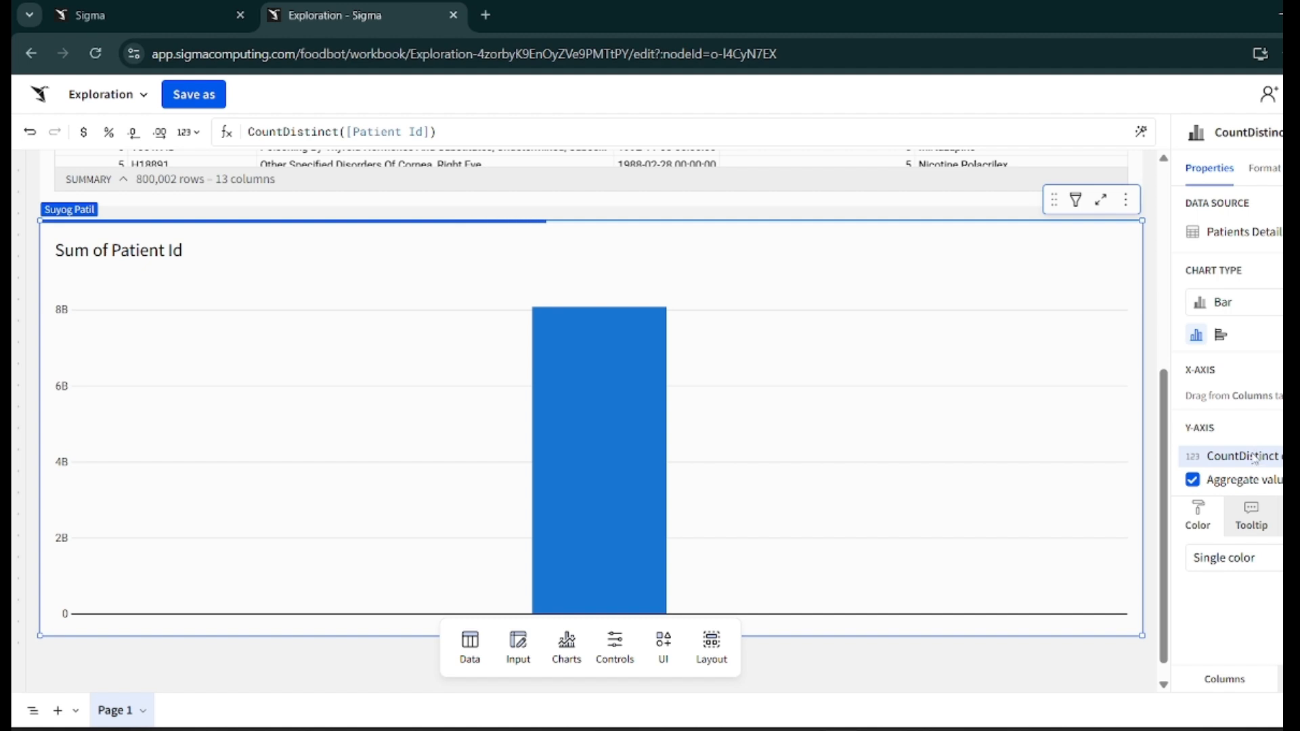
pyautogui.click(1250, 457)
pyautogui.moveTo(1260, 469)
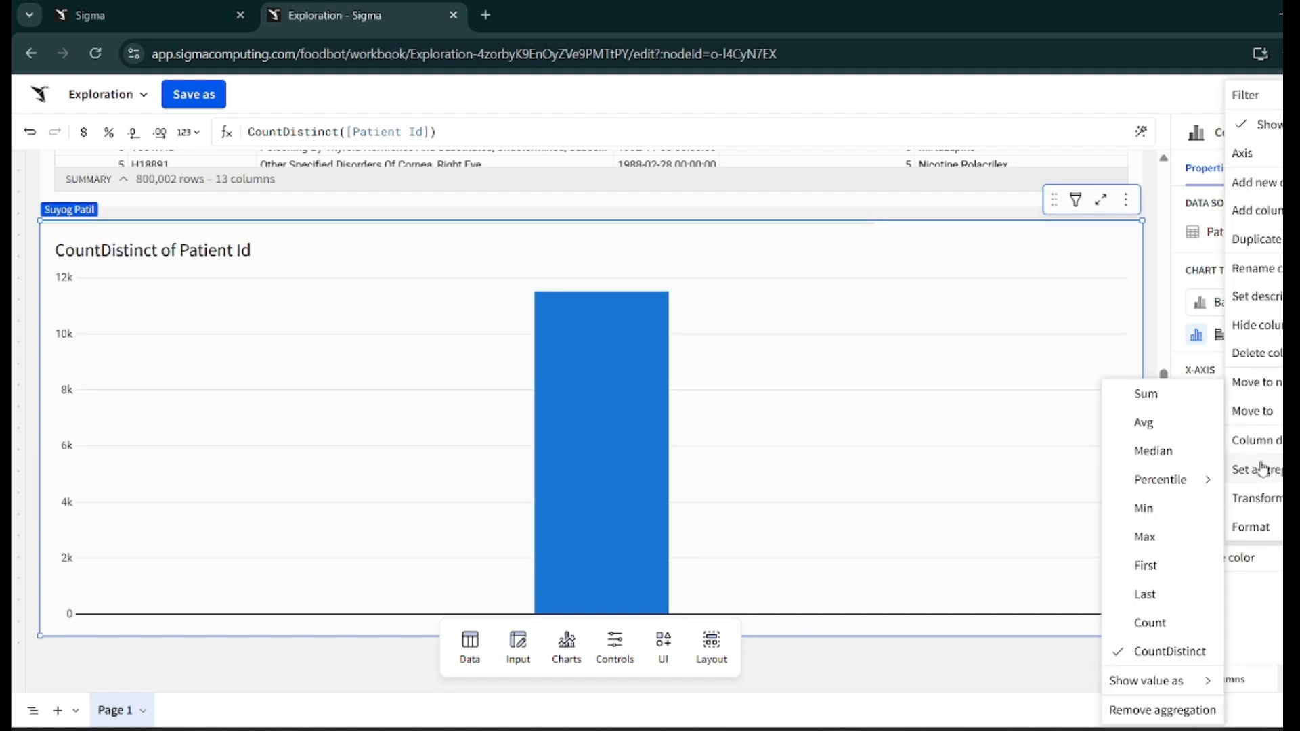
pyautogui.click(1066, 657)
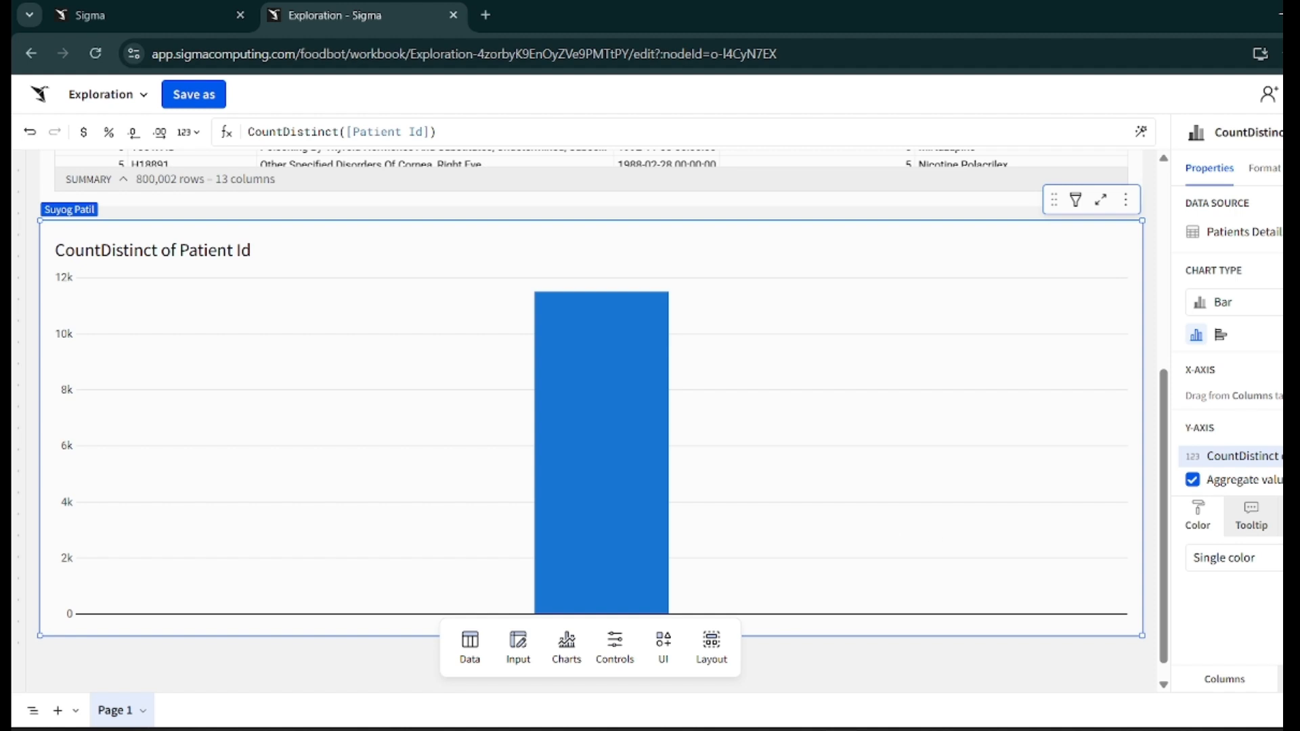
# - Add Gender to the chart's X-axis
pyautogui.click(1289, 370)
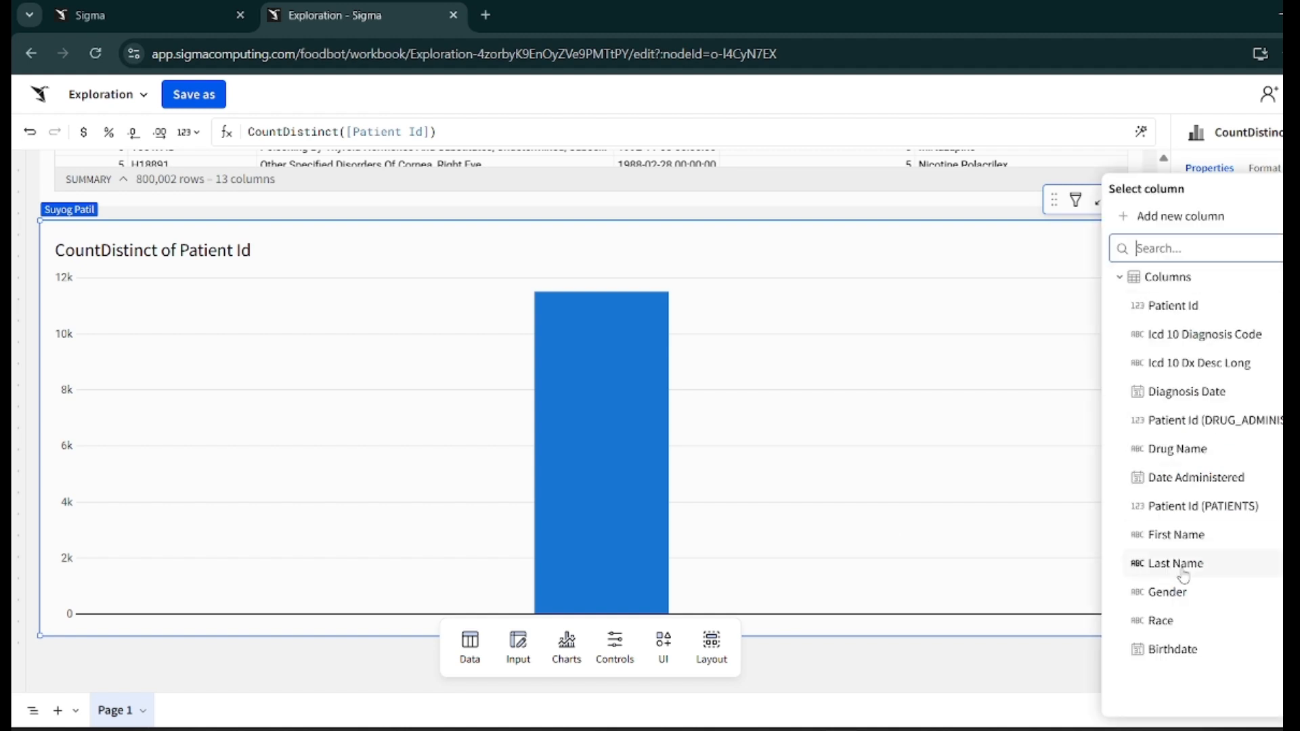
pyautogui.click(1160, 594)
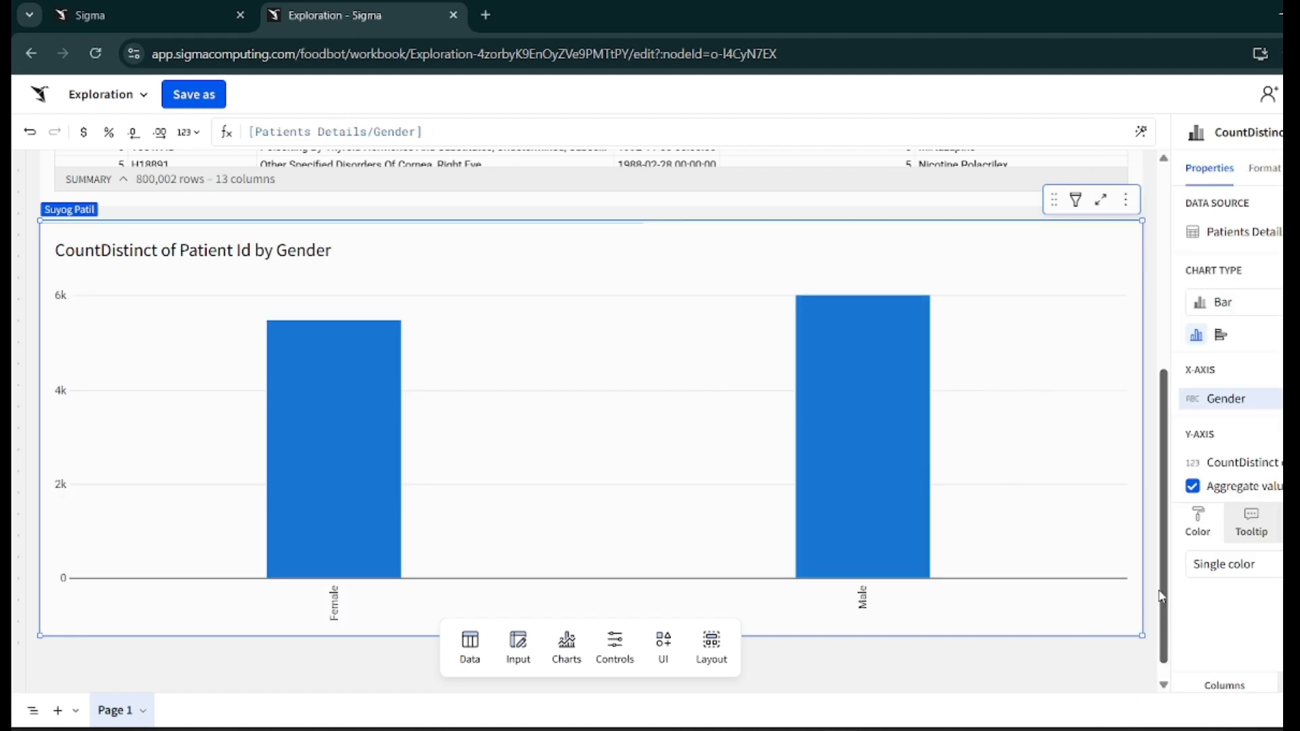
pyautogui.moveTo(369, 429)
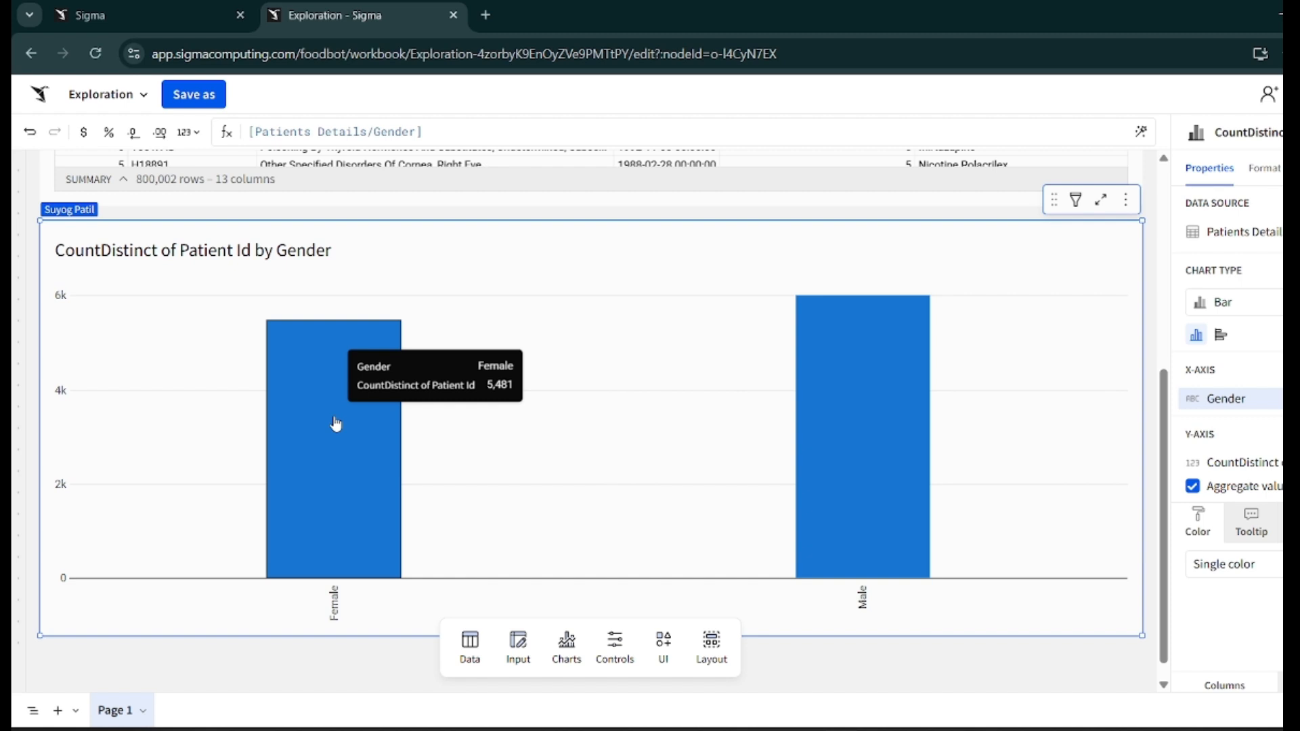
pyautogui.moveTo(856, 459)
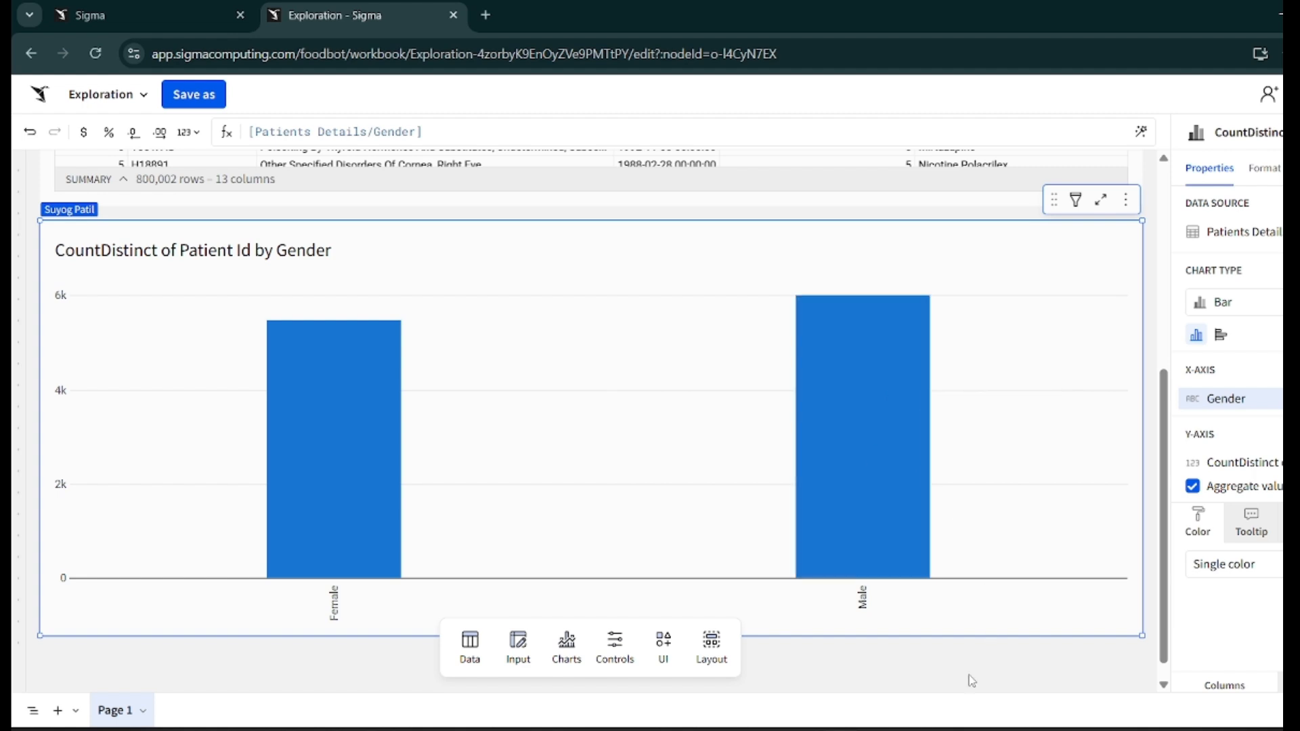
pyautogui.scroll(-1, 972, 680)
pyautogui.scroll(-1, 971, 680)
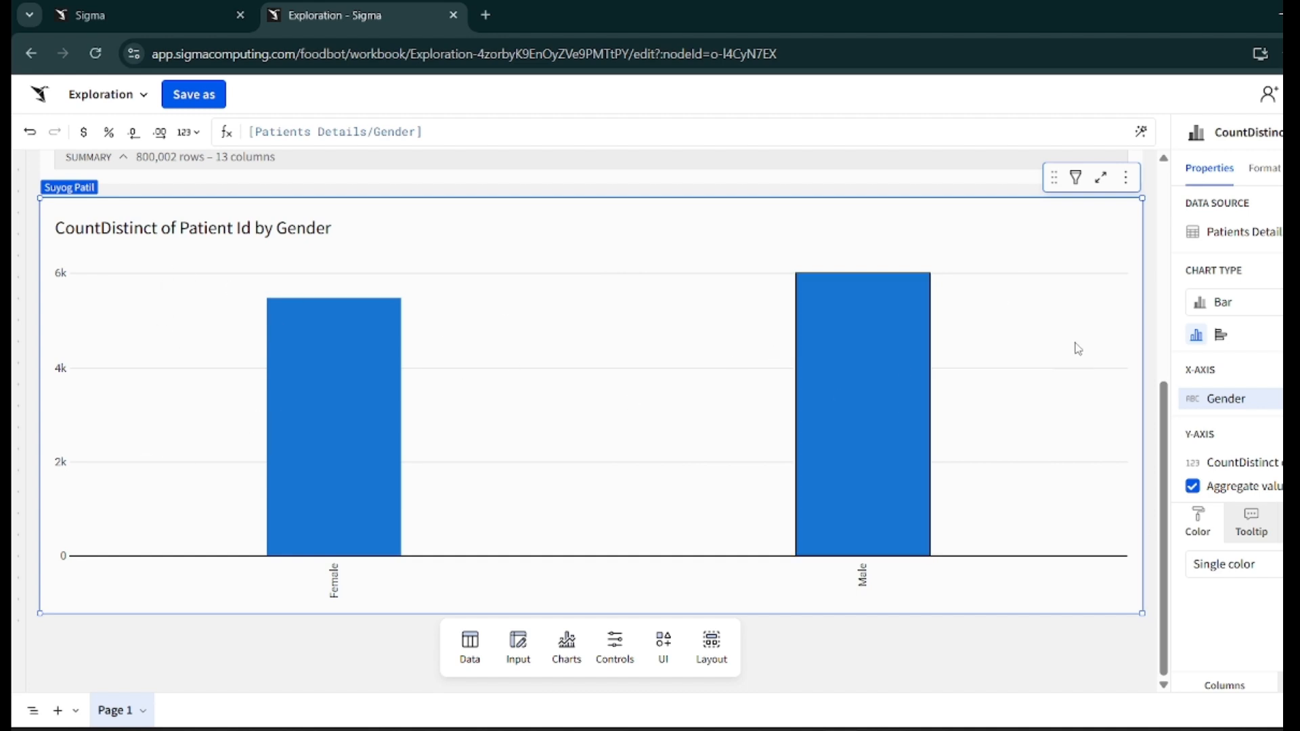
# - Try the By category and By scale color options for the chart
pyautogui.click(1279, 570)
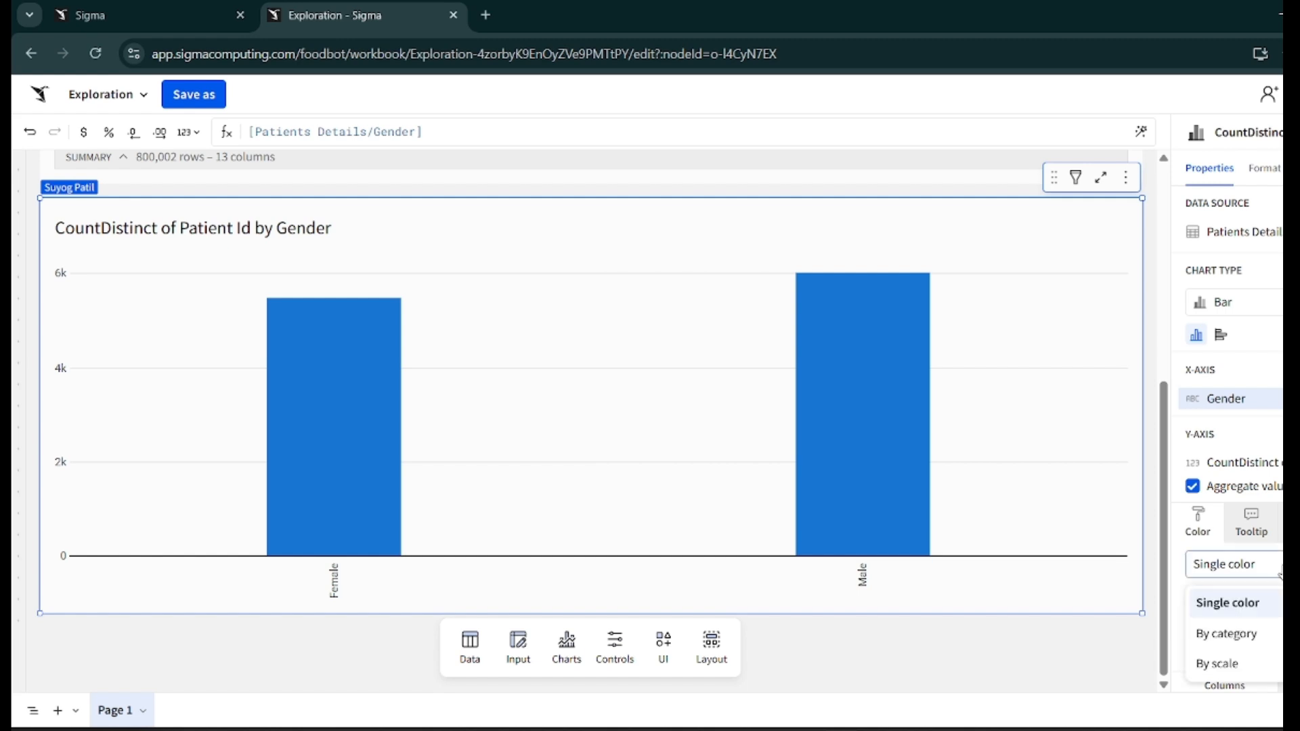
pyautogui.click(1230, 633)
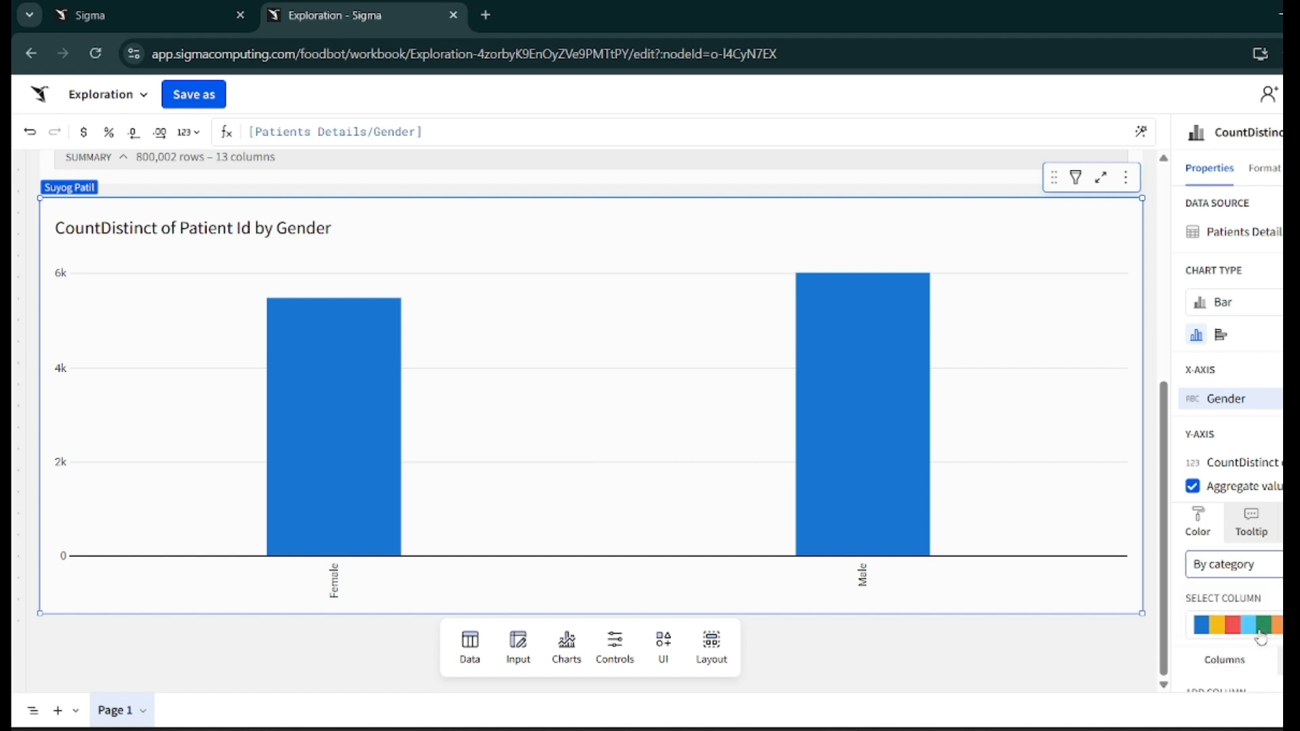
pyautogui.click(1278, 574)
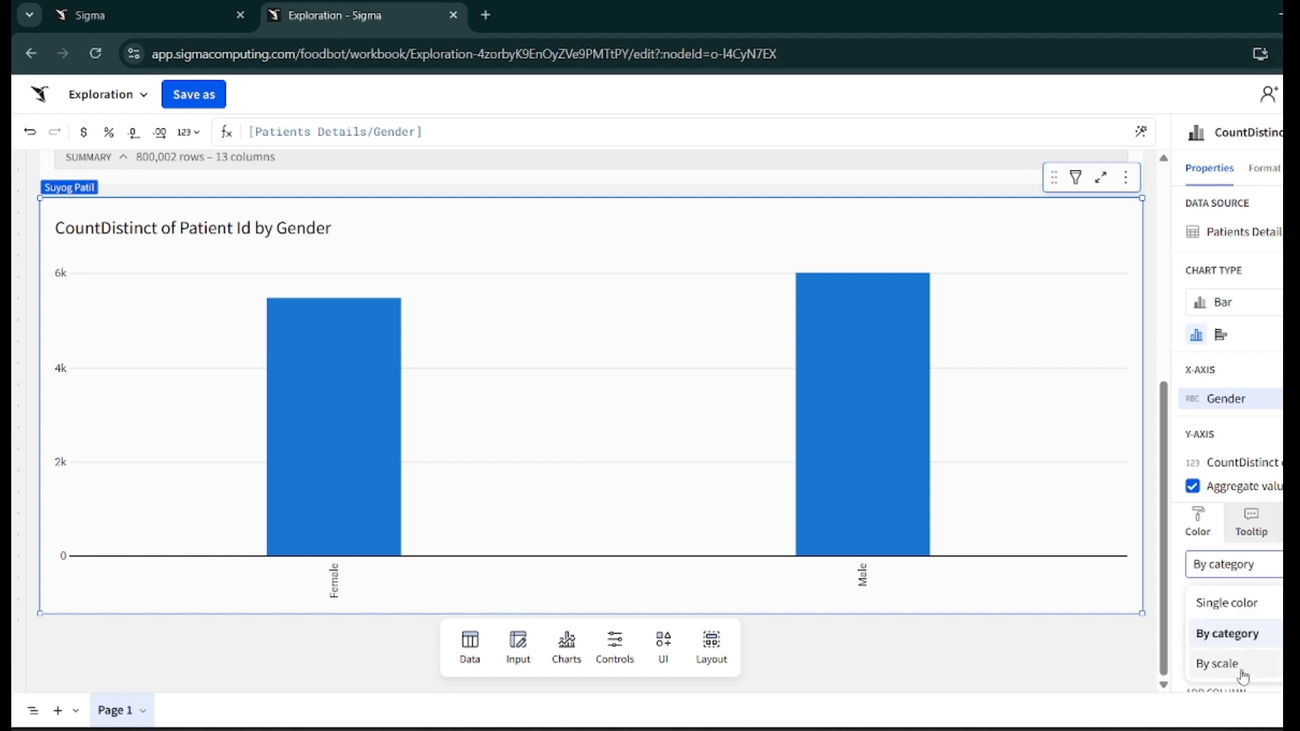
pyautogui.click(1248, 664)
pyautogui.click(1267, 574)
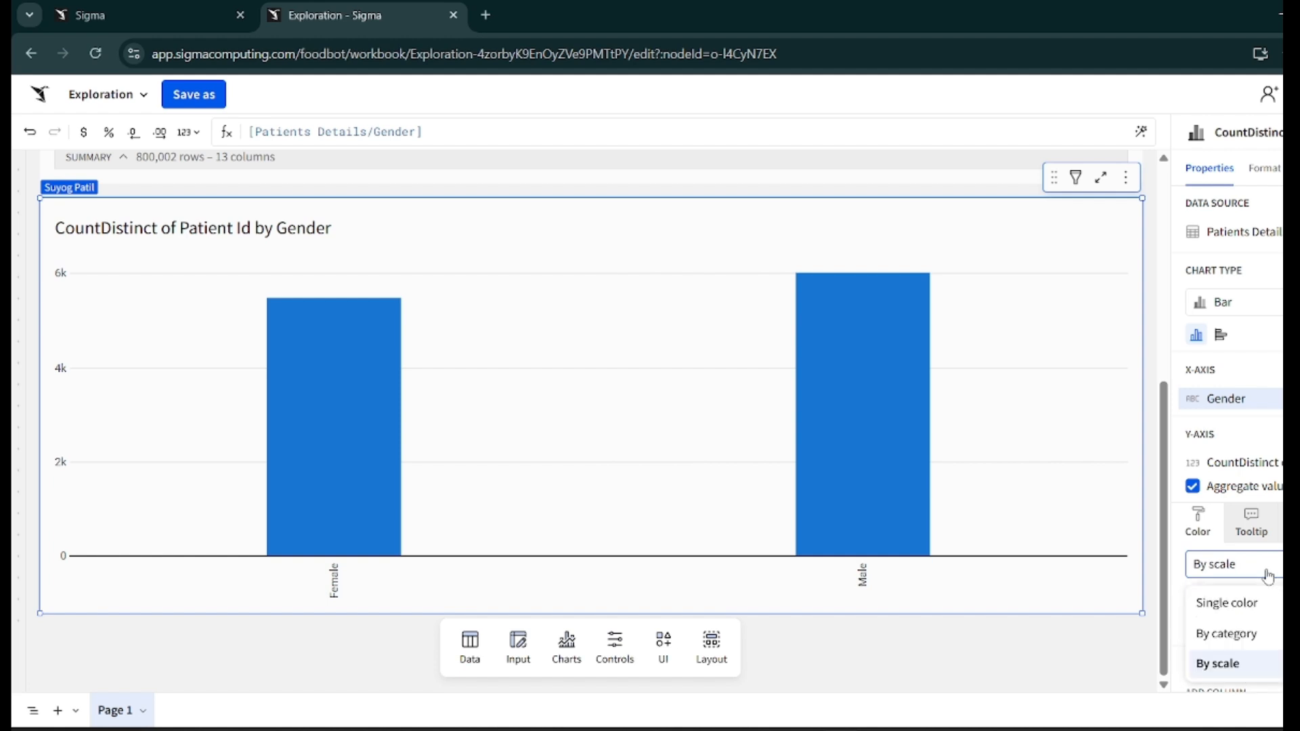
pyautogui.click(1251, 602)
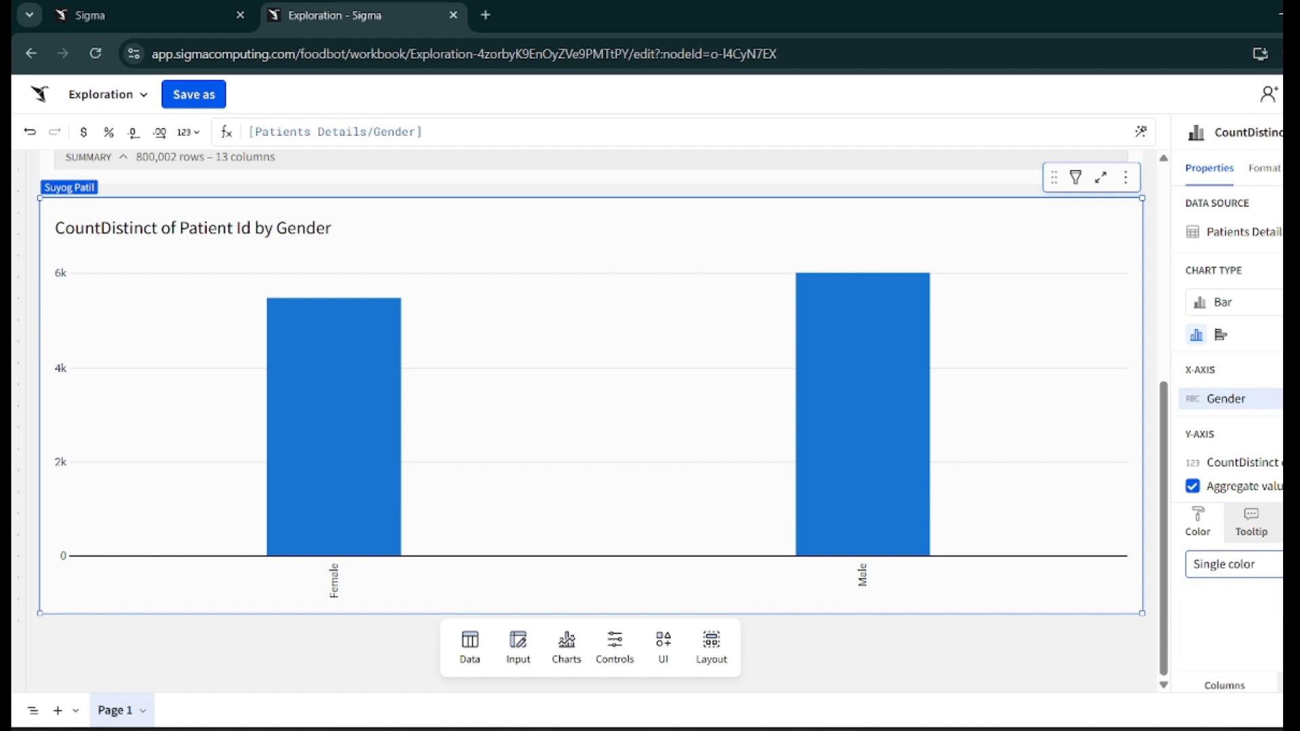
# - Set the chart's bar color to the yellow #F1CE63
pyautogui.click(1211, 596)
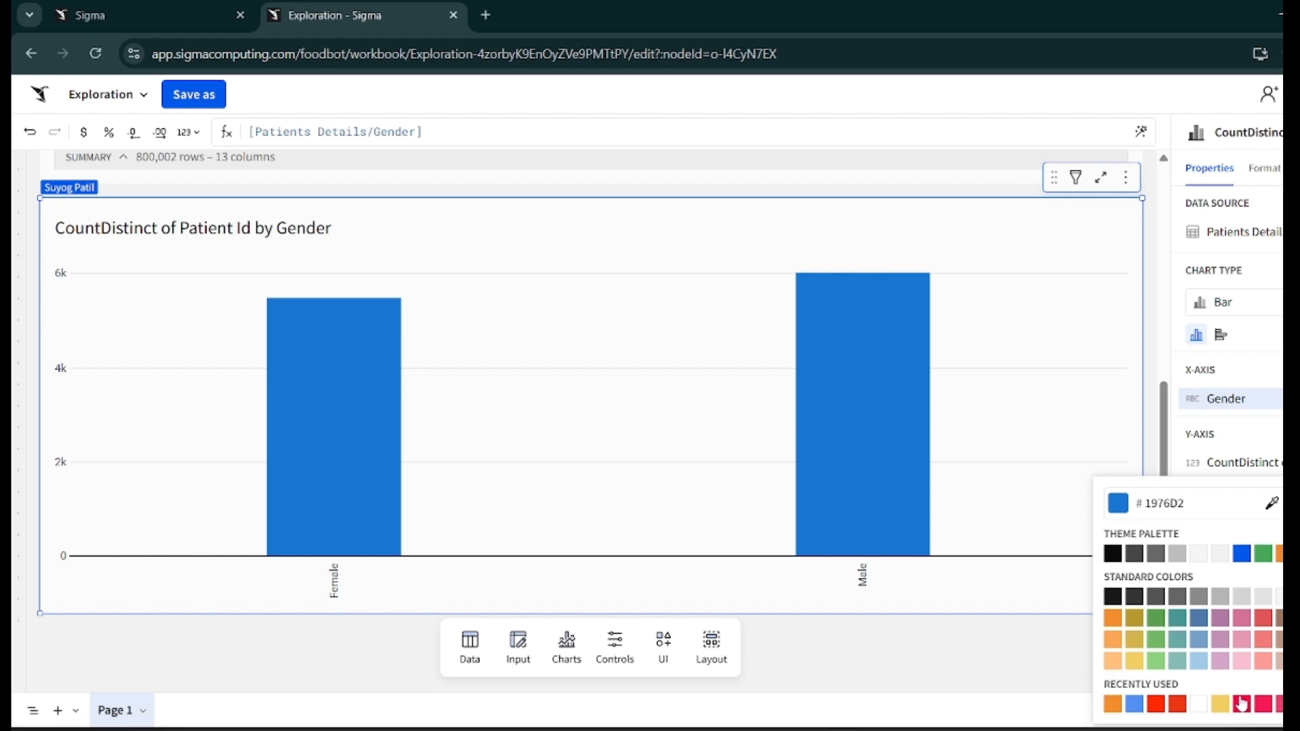
pyautogui.click(1219, 705)
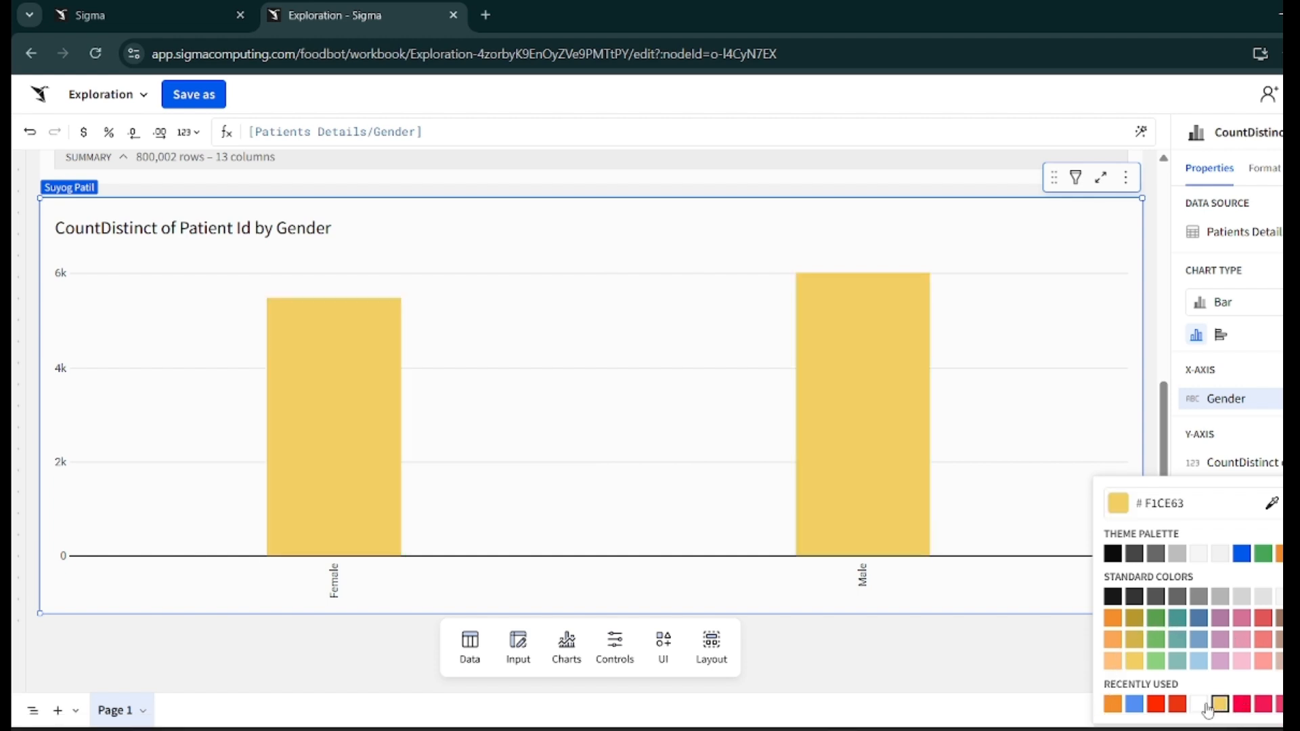
pyautogui.click(916, 643)
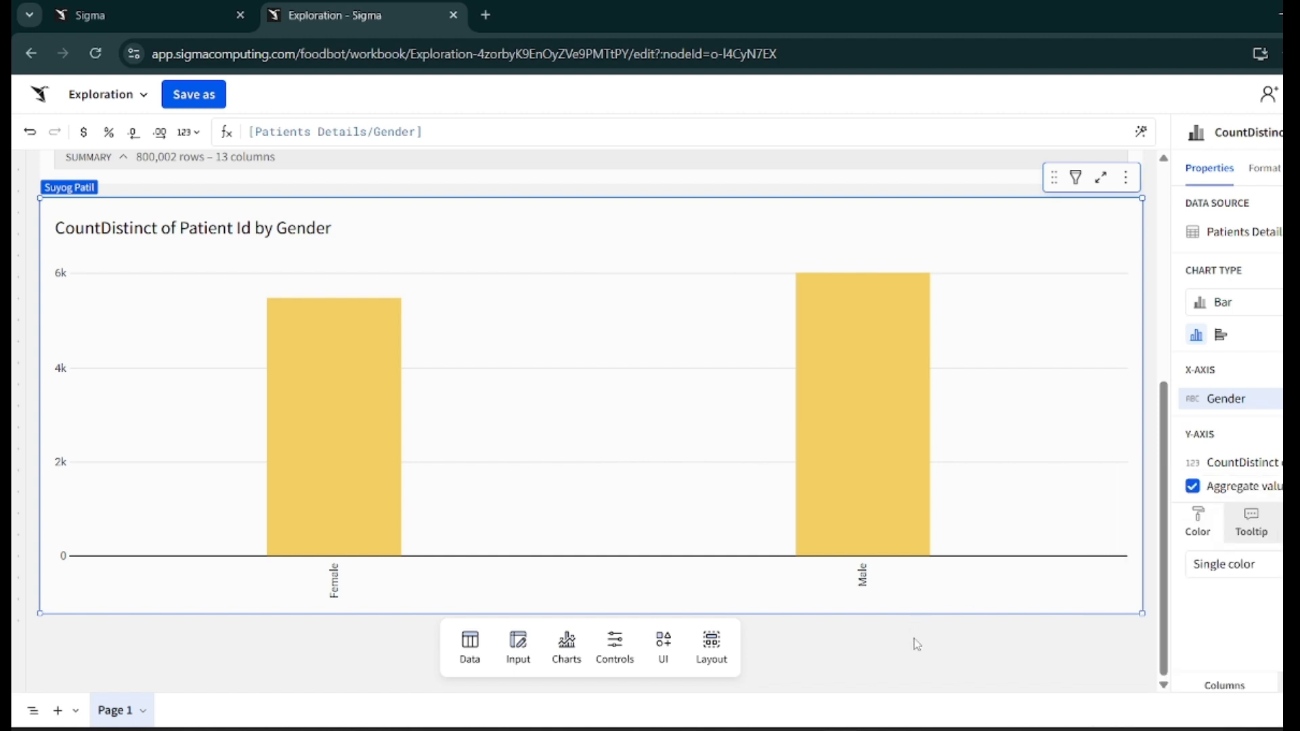
# - Rename the chart title to "Patient Id by Gender"
pyautogui.click(916, 644)
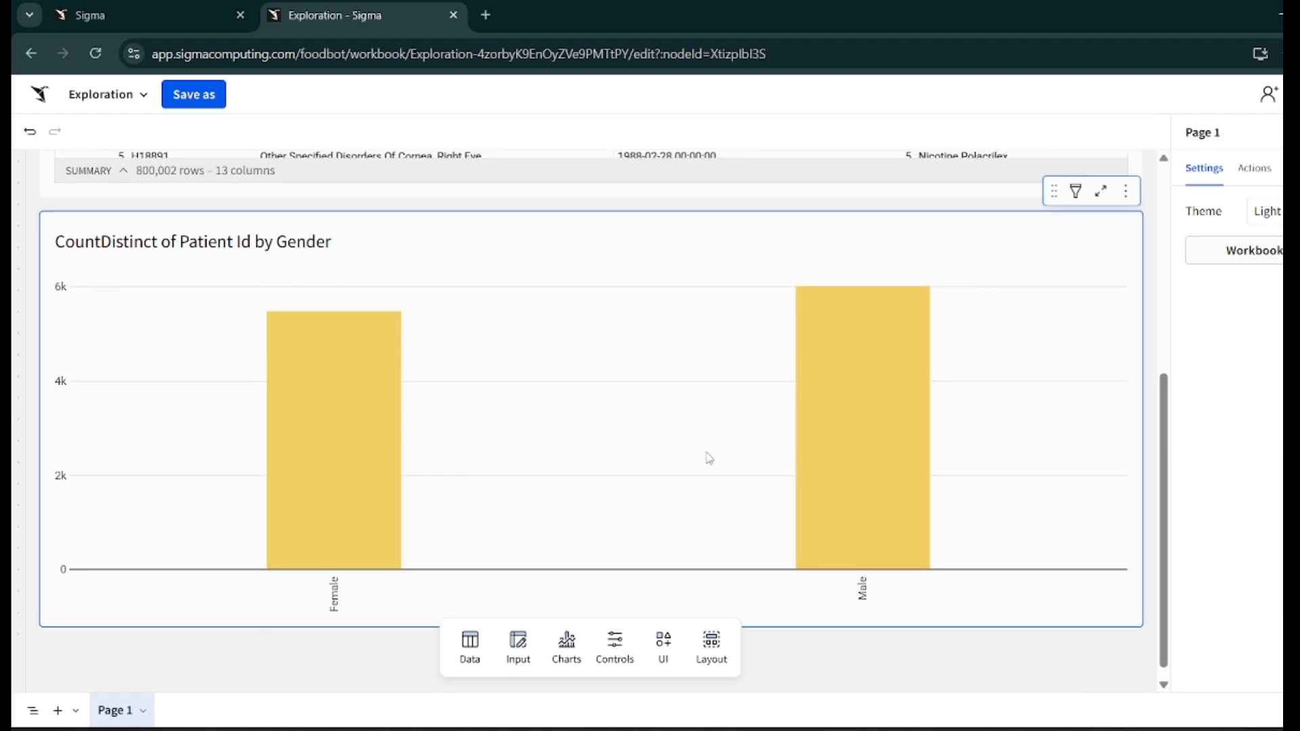
pyautogui.scroll(2, 1074, 600)
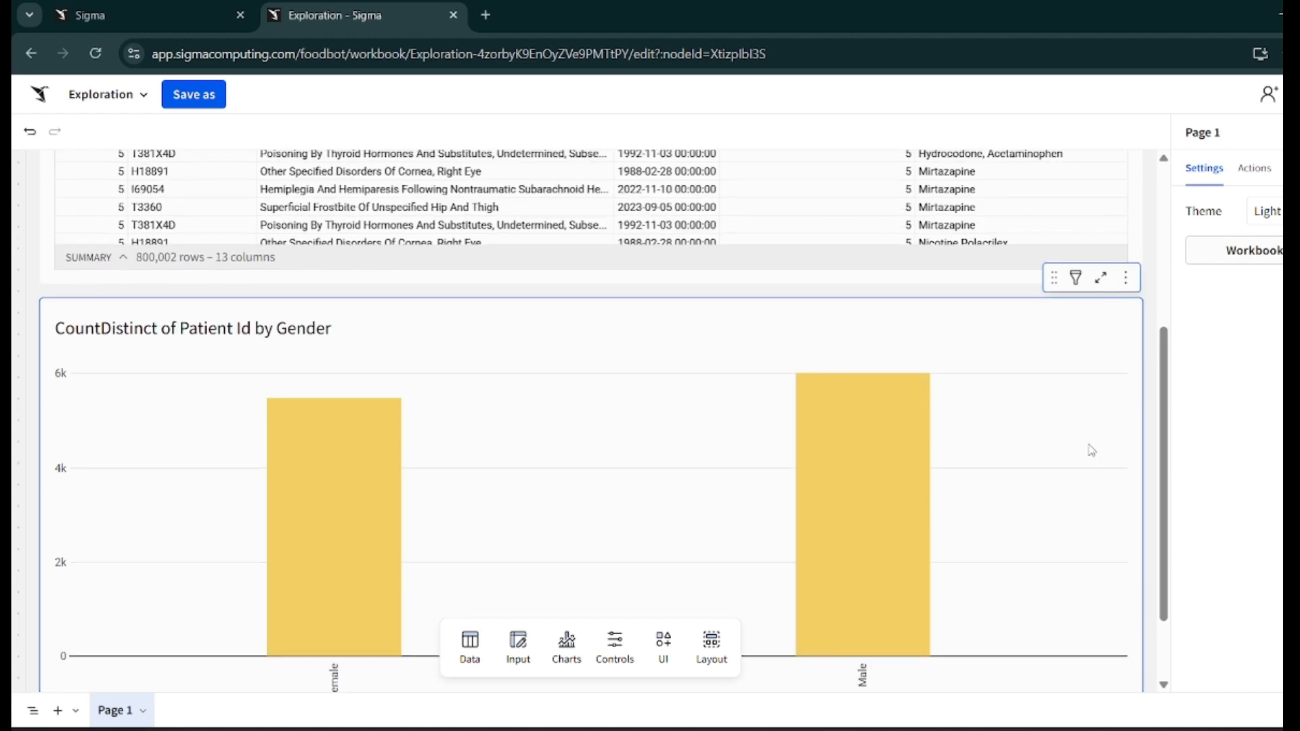
pyautogui.click(1091, 450)
pyautogui.click(215, 328)
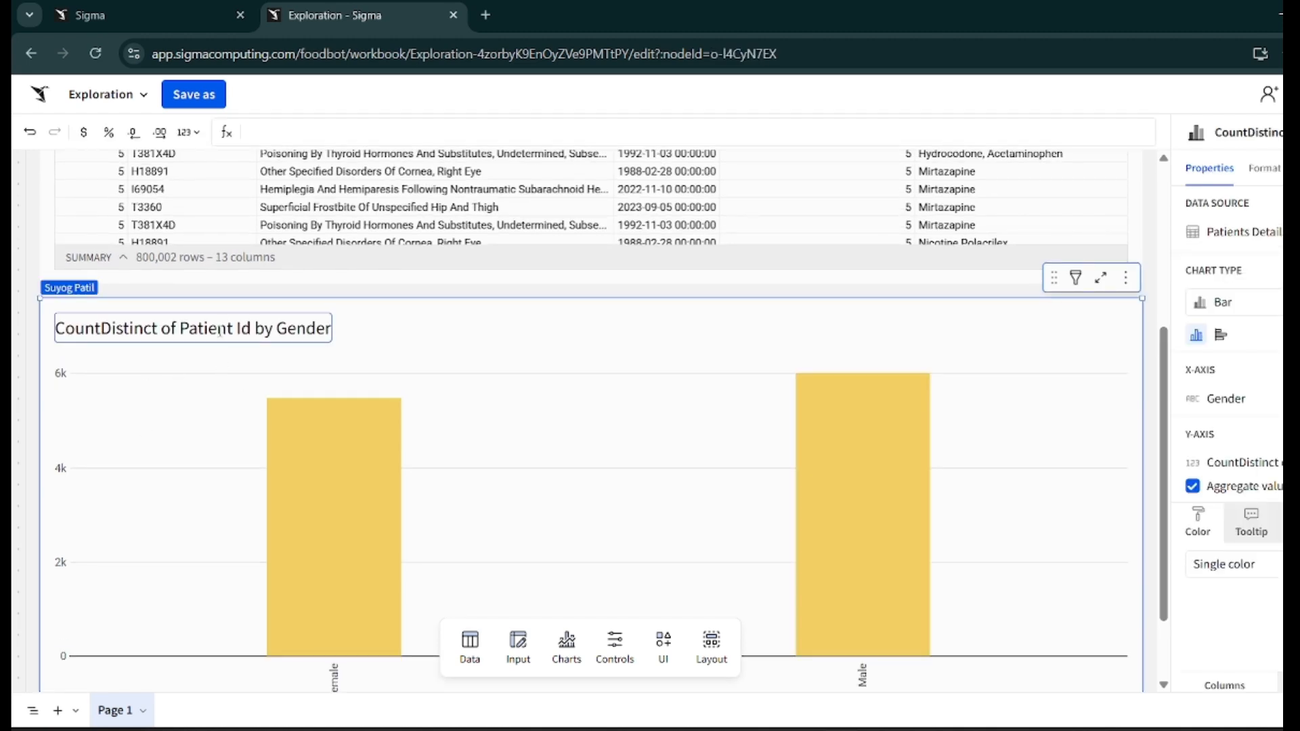
pyautogui.doubleClick(215, 328)
pyautogui.tripleClick(220, 330)
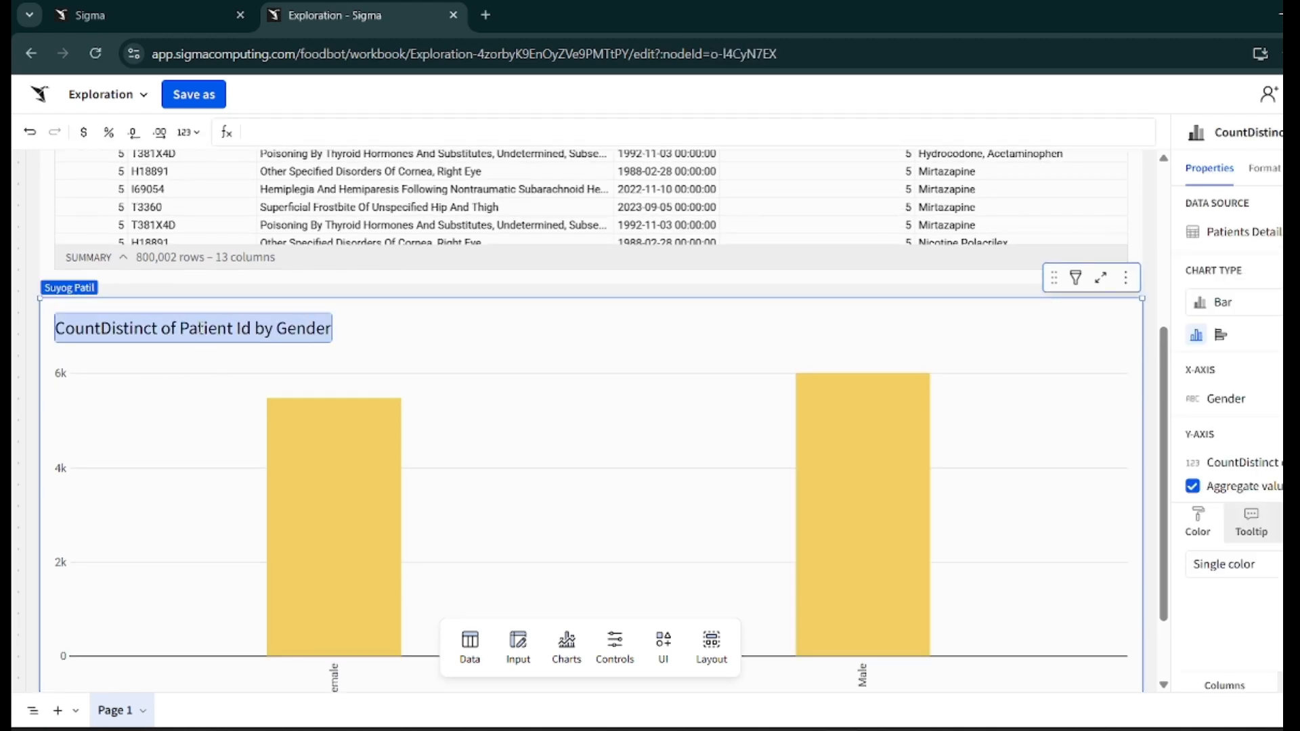
pyautogui.click(201, 329)
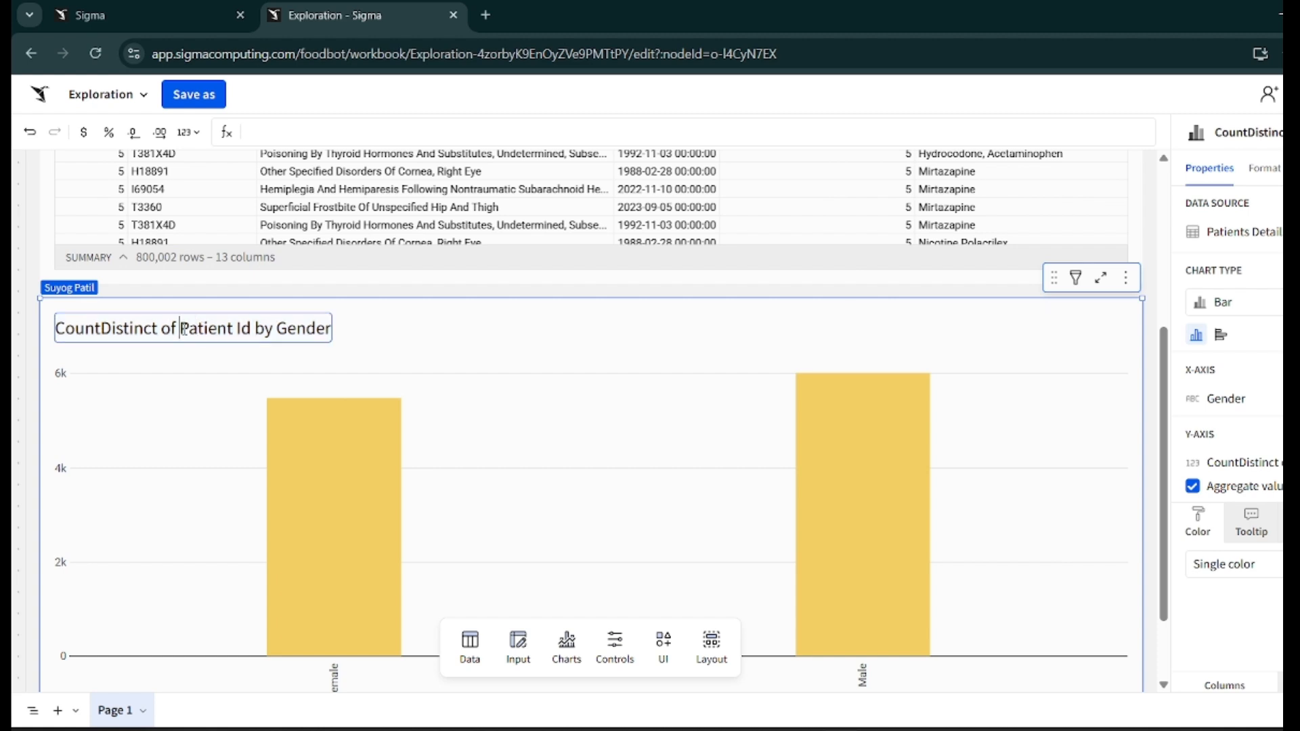
pyautogui.press('BackSpace')
pyautogui.press('BackSpace')
pyautogui.press('BackSpace')
pyautogui.press('BackSpace')
pyautogui.press('BackSpace')
pyautogui.press('BackSpace')
pyautogui.press('BackSpace')
pyautogui.press('BackSpace')
pyautogui.press('BackSpace')
pyautogui.press('BackSpace')
pyautogui.press('BackSpace')
pyautogui.press('BackSpace')
pyautogui.press('BackSpace')
pyautogui.press('BackSpace')
pyautogui.press('BackSpace')
pyautogui.press('BackSpace')
pyautogui.press('BackSpace')
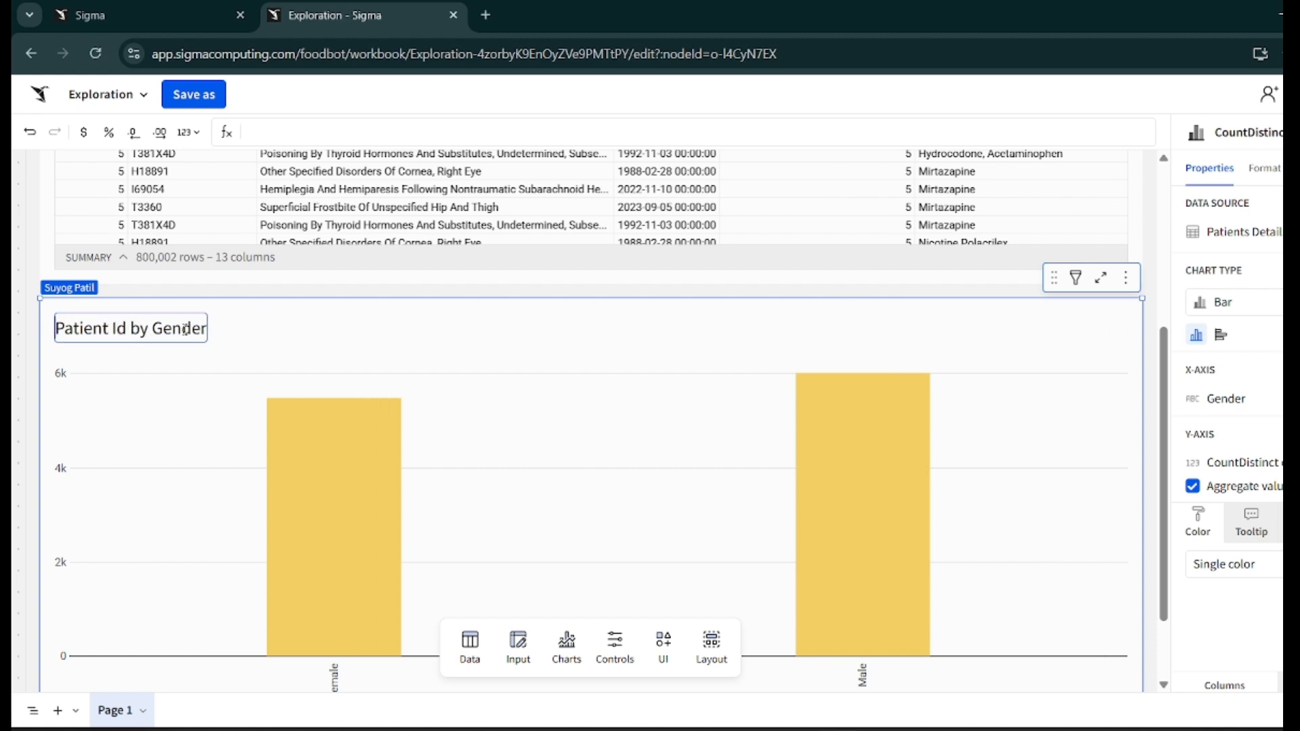
pyautogui.click(288, 320)
pyautogui.scroll(-2, 551, 441)
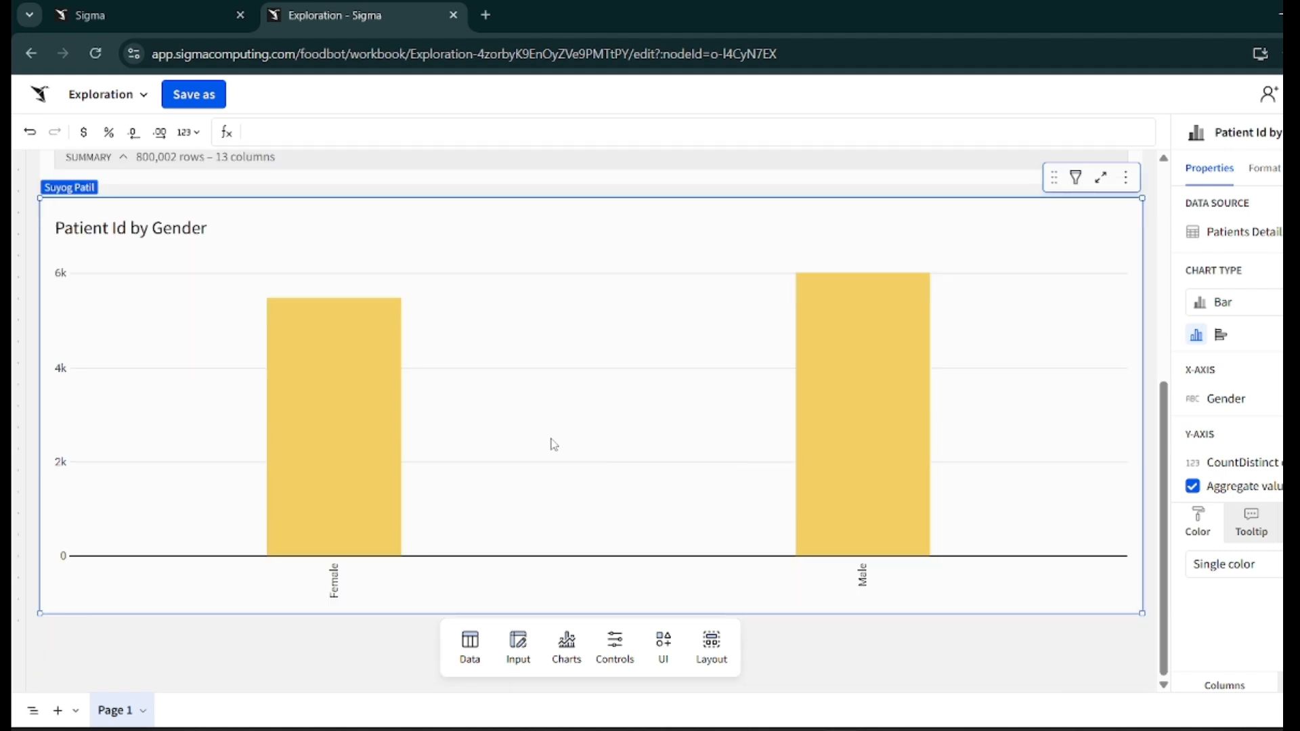
# - Set the chart element's border color to gray #BDBDBD in the format settings
pyautogui.click(917, 631)
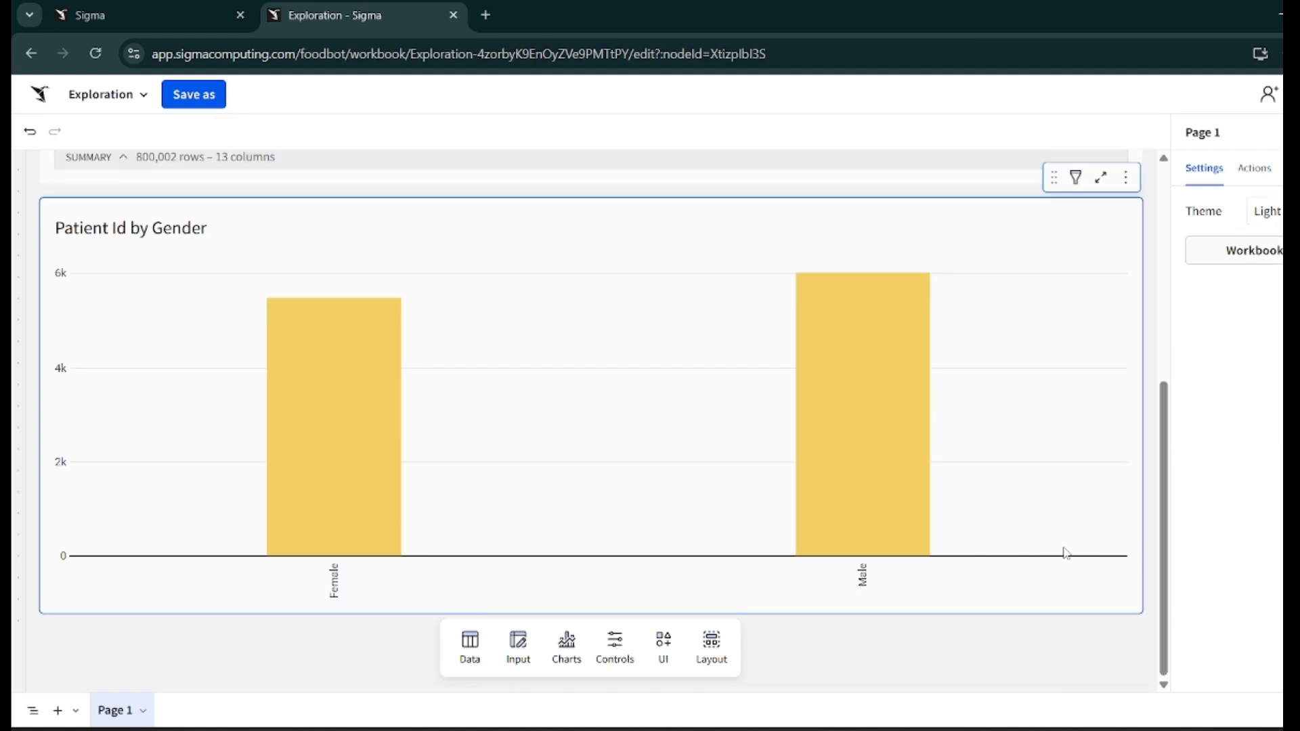
pyautogui.click(1087, 458)
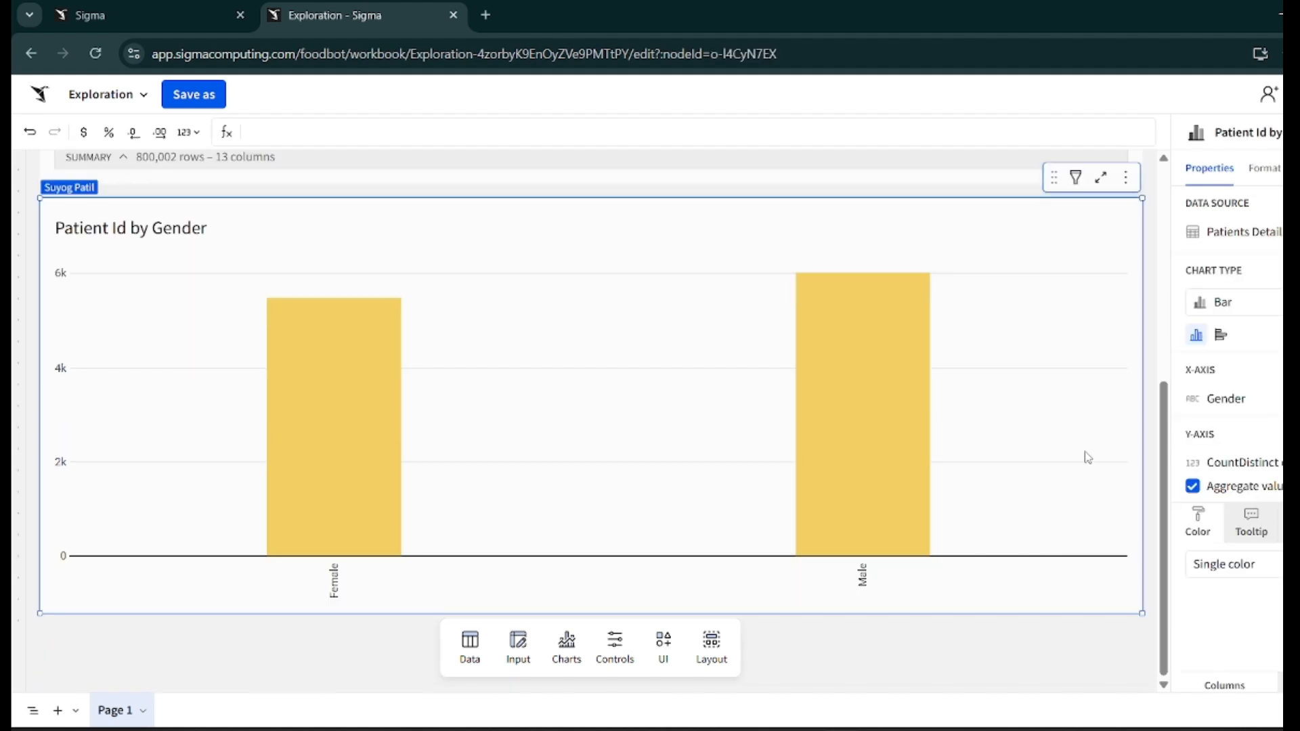
pyautogui.click(1257, 177)
pyautogui.click(1239, 199)
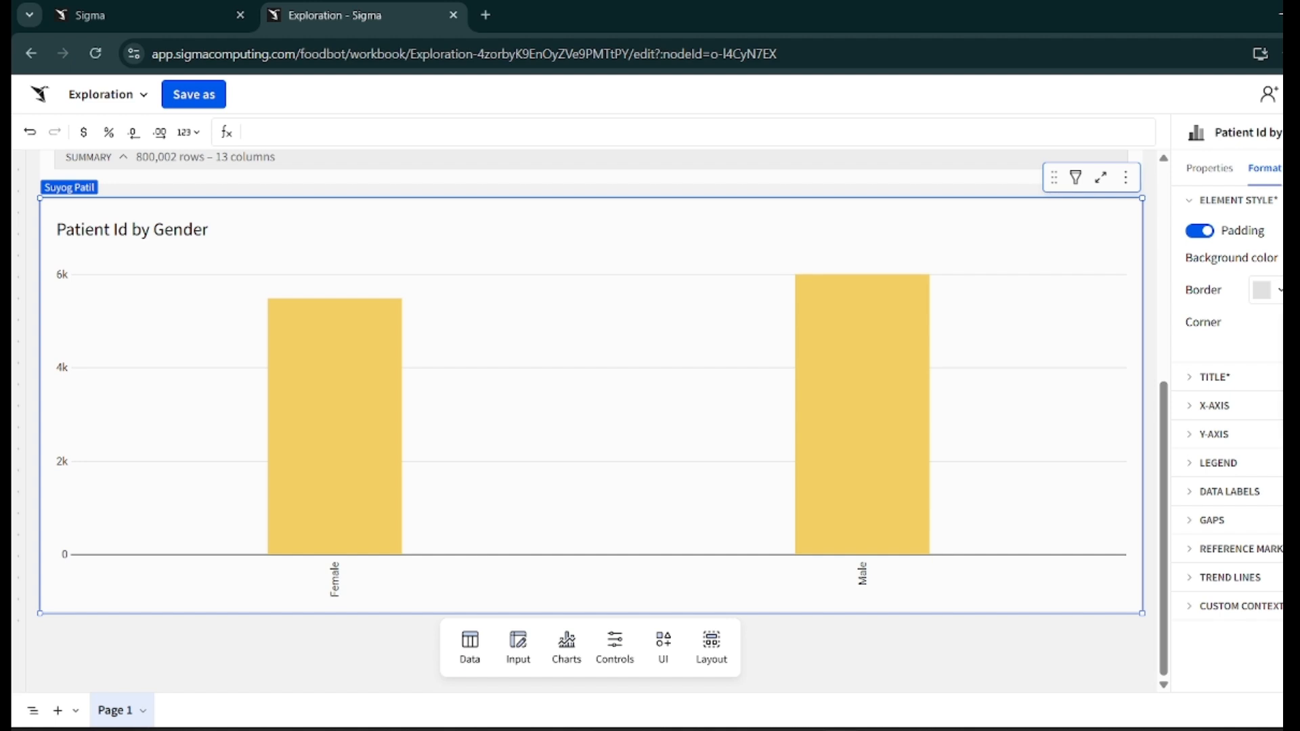
pyautogui.click(1275, 290)
pyautogui.click(1034, 245)
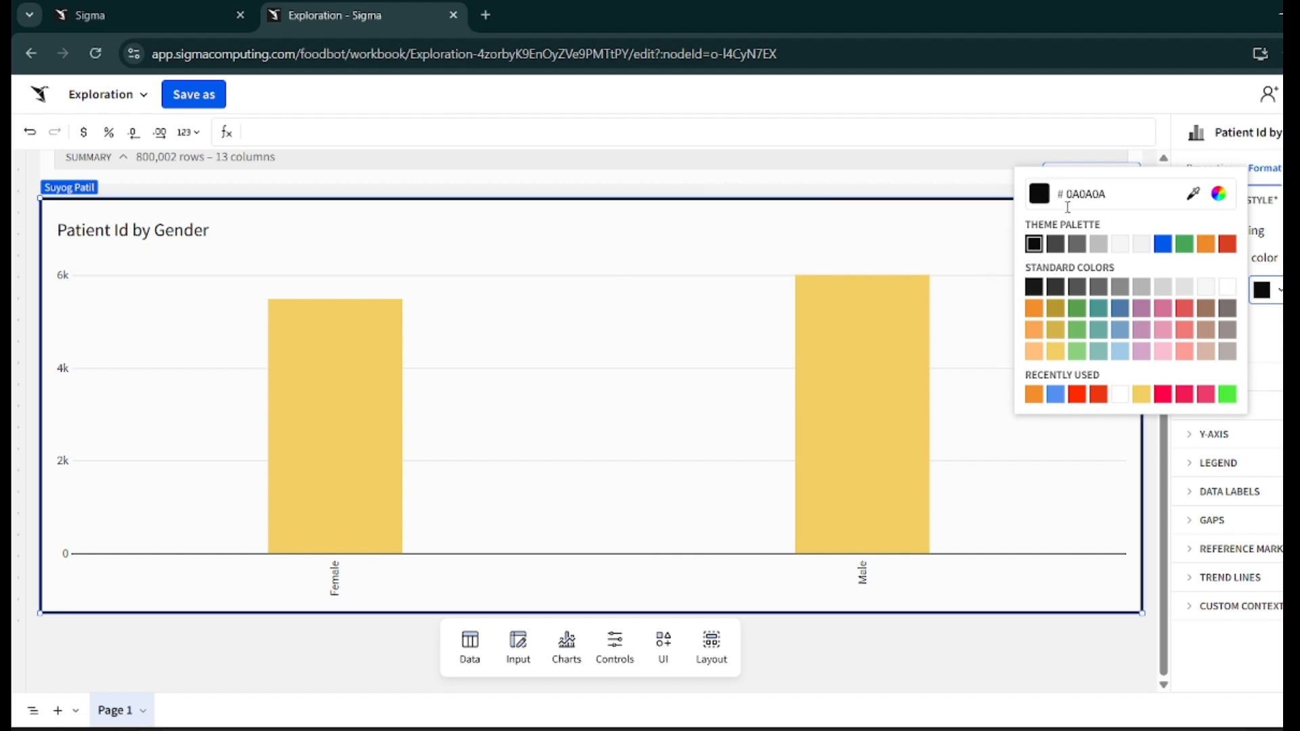
pyautogui.click(1098, 244)
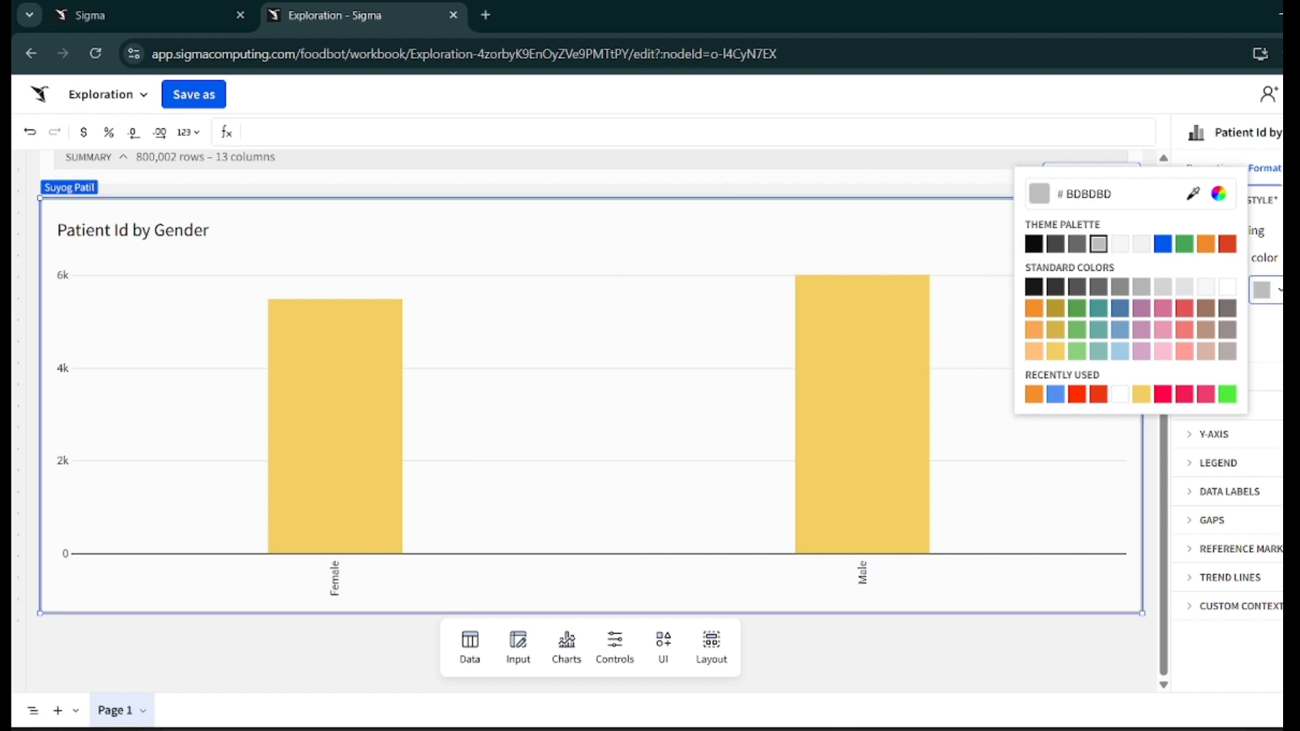
pyautogui.press('Escape')
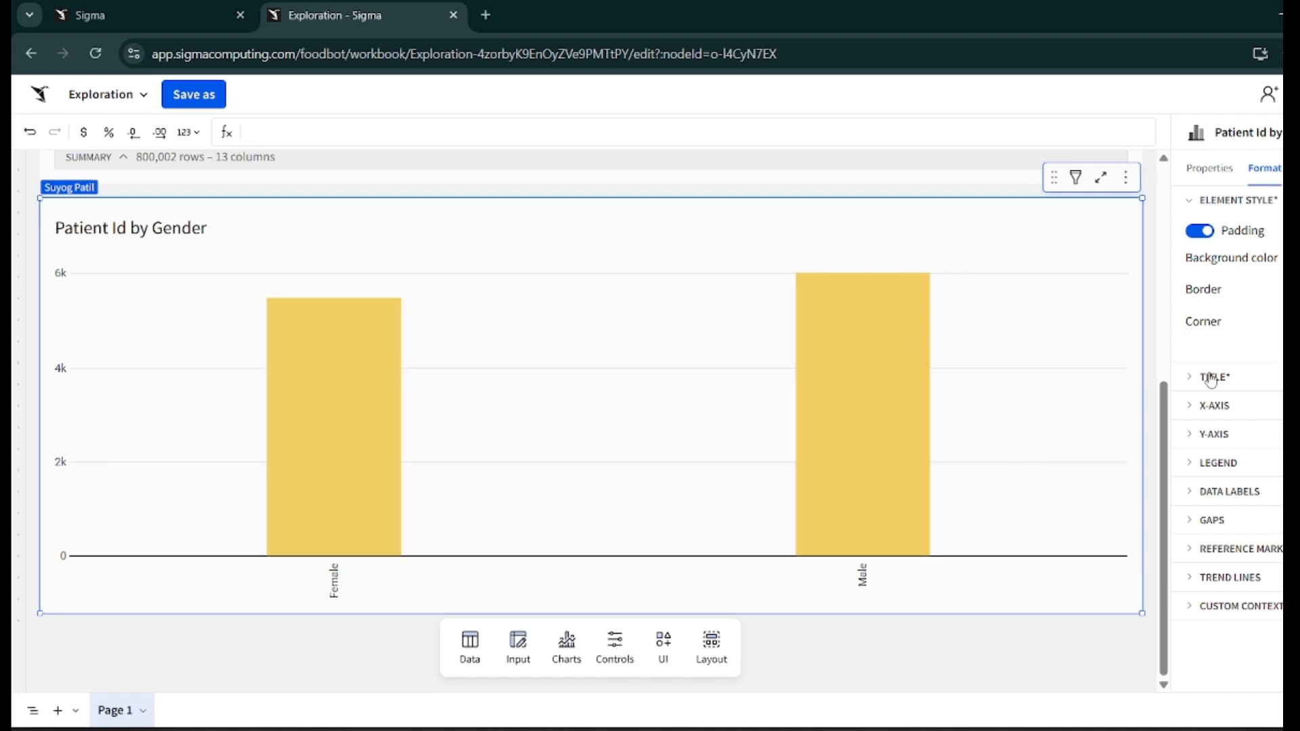
# - Try hiding the chart title and making it bold in the title format settings
pyautogui.click(1219, 203)
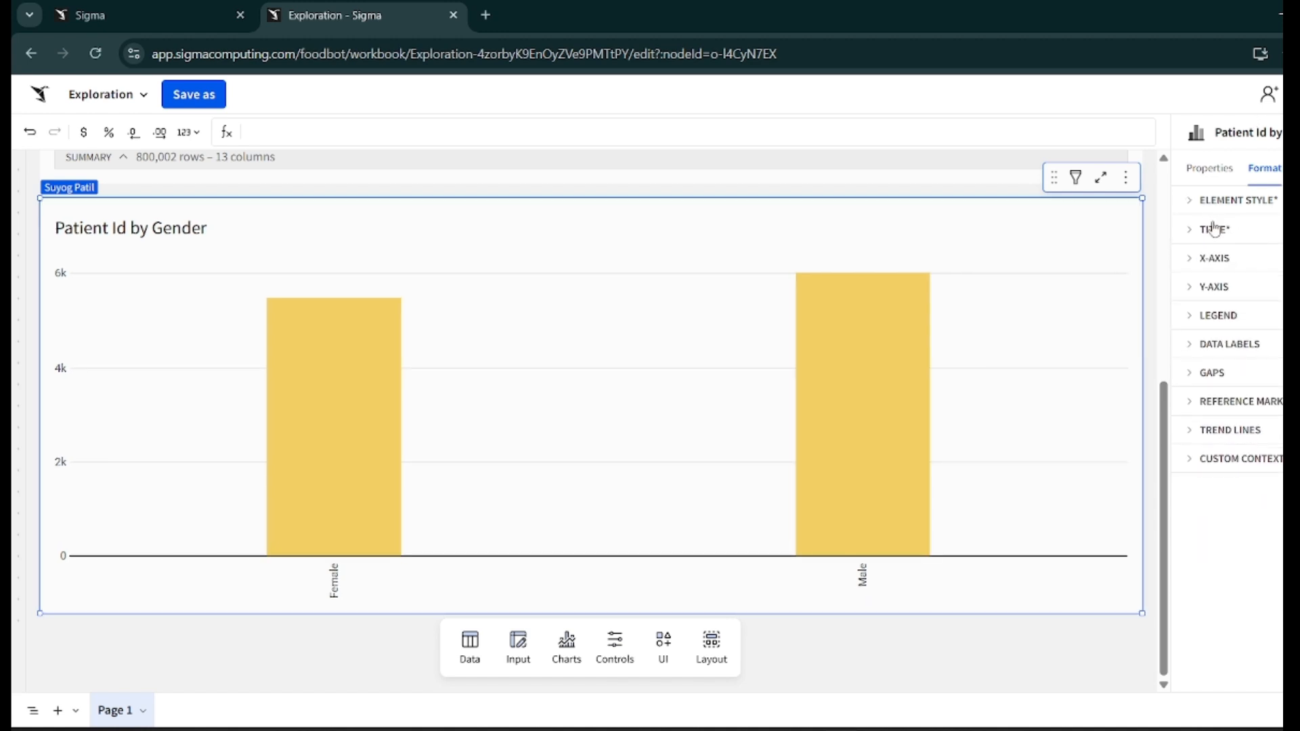
pyautogui.click(1210, 232)
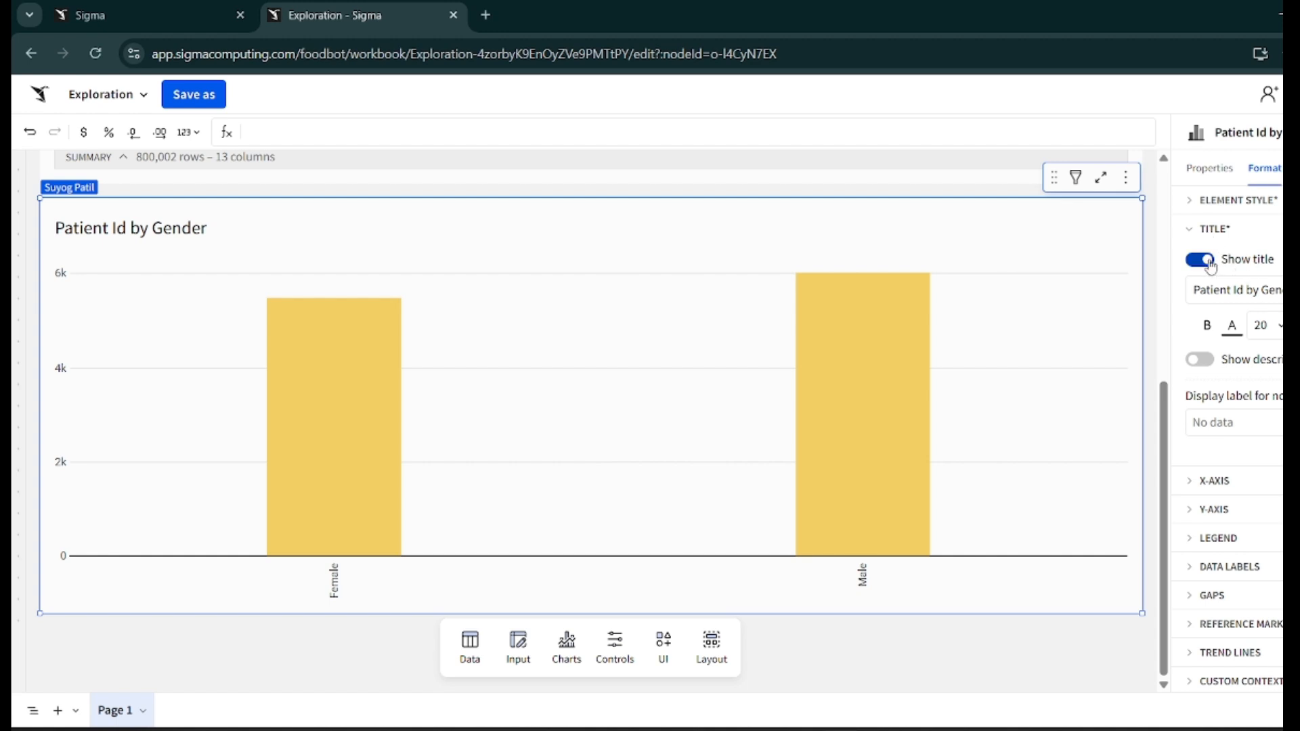
pyautogui.click(1201, 260)
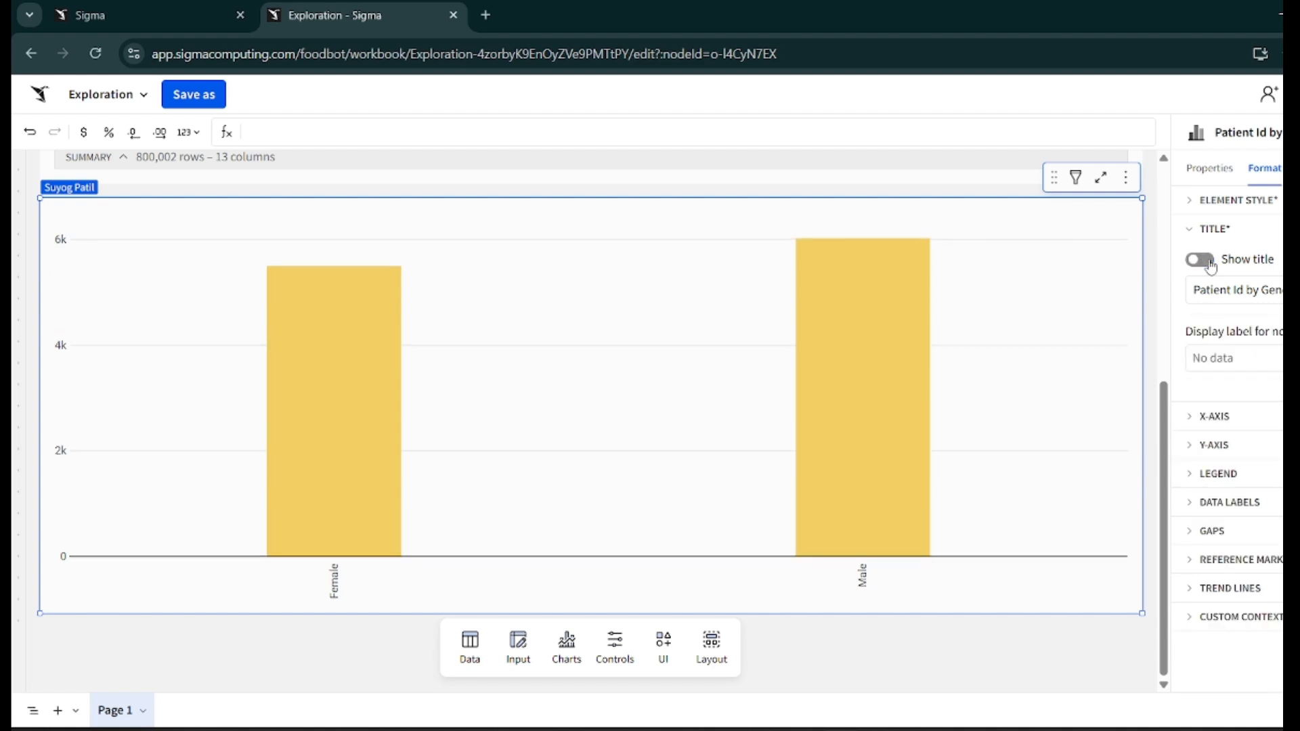
pyautogui.click(1211, 268)
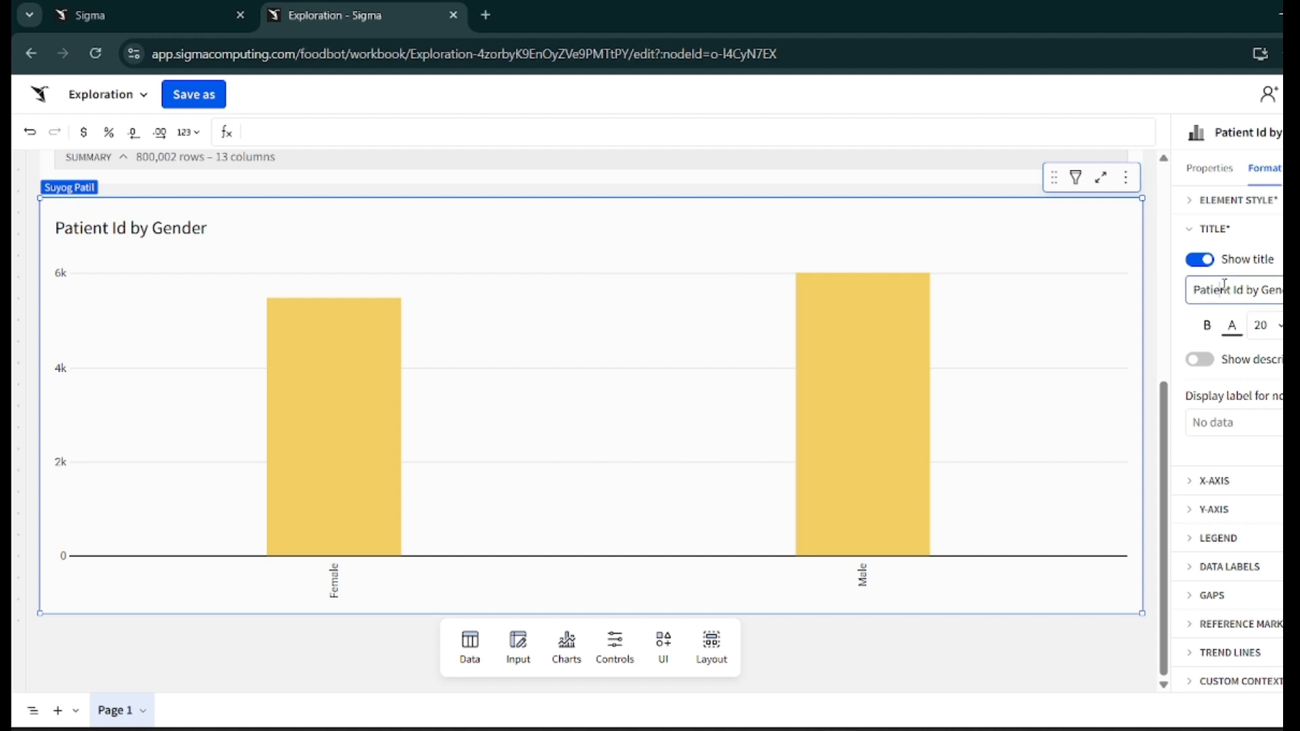
pyautogui.click(1207, 329)
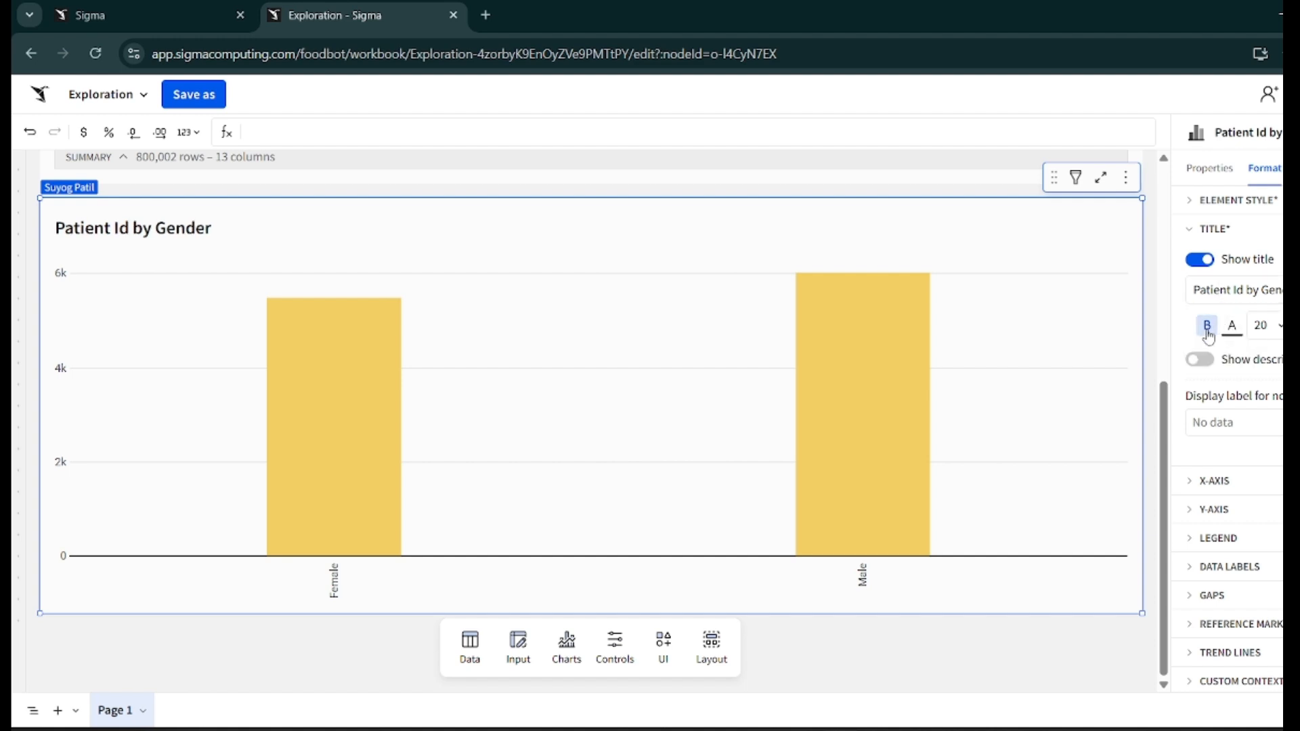
pyautogui.click(1207, 328)
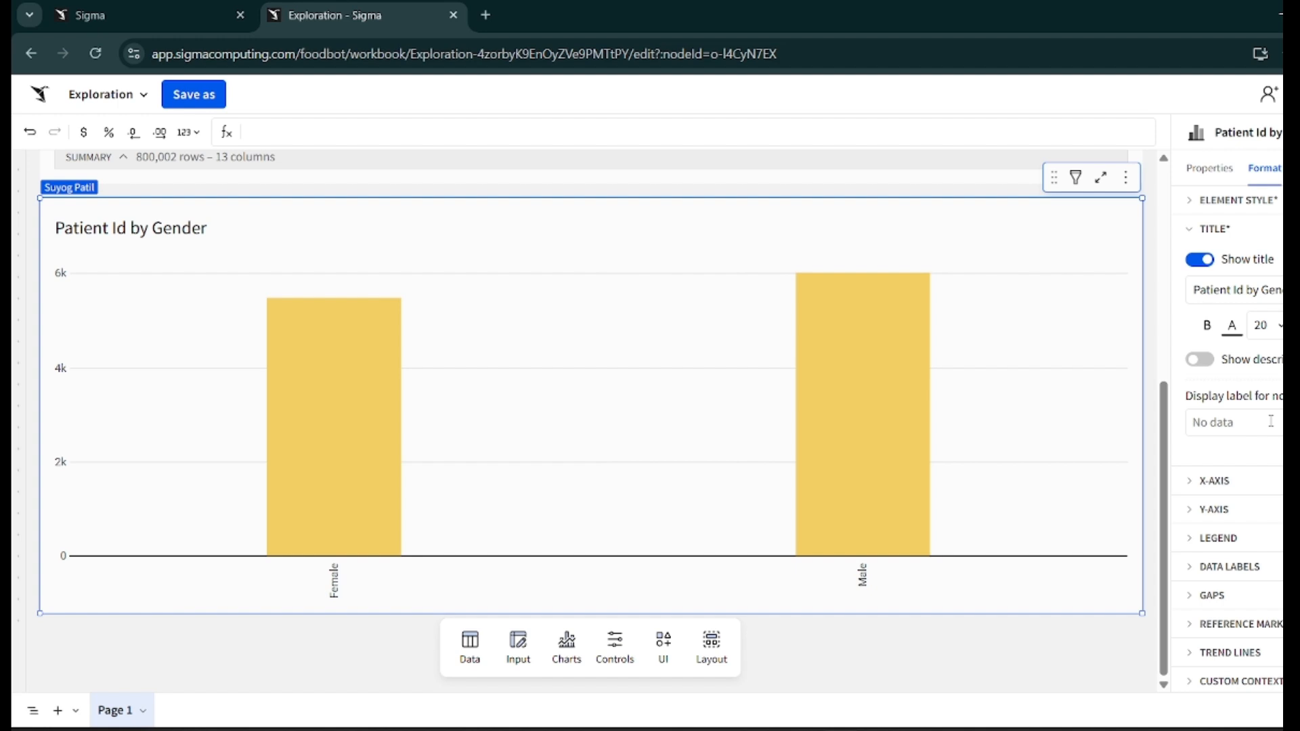
# - Try showing the chart description "This table includes data by gender" under the title, then hide it
pyautogui.click(1200, 360)
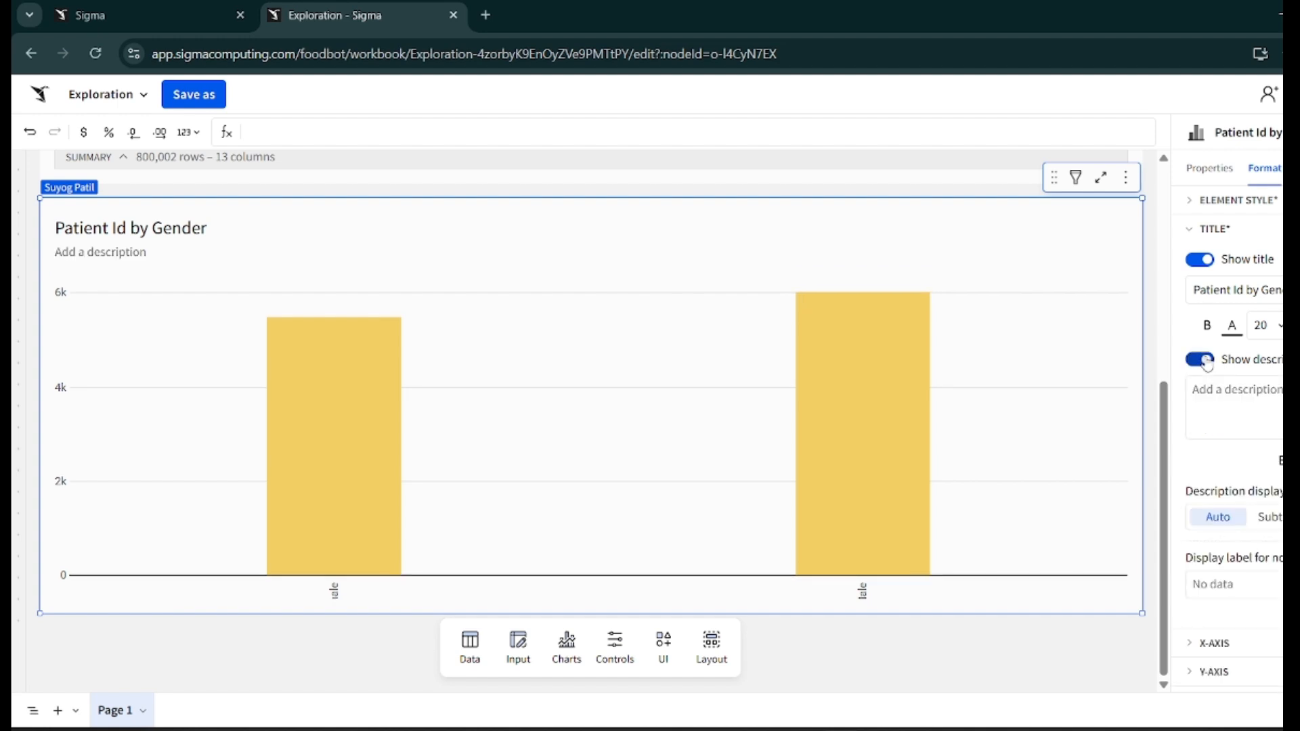
pyautogui.click(1248, 392)
pyautogui.write('This tabk')
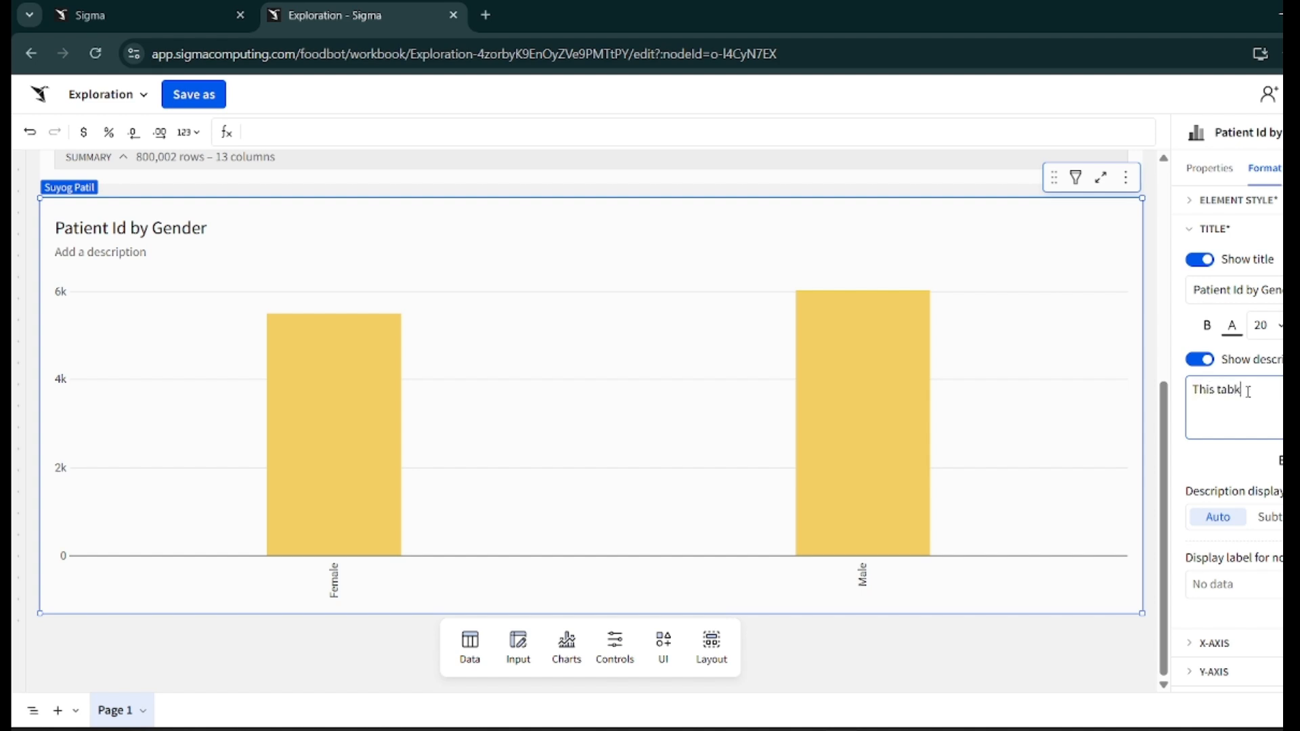
pyautogui.write('ele includes data by')
pyautogui.write('gender')
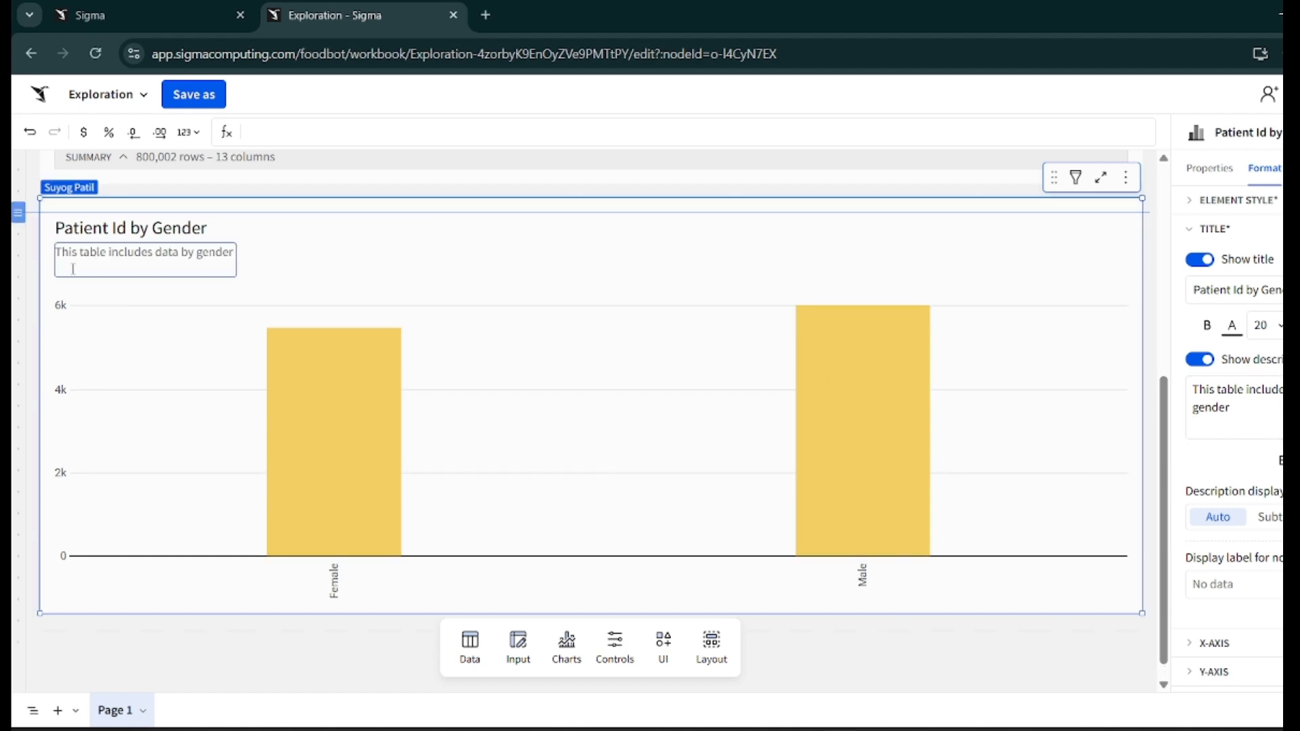
pyautogui.click(1209, 366)
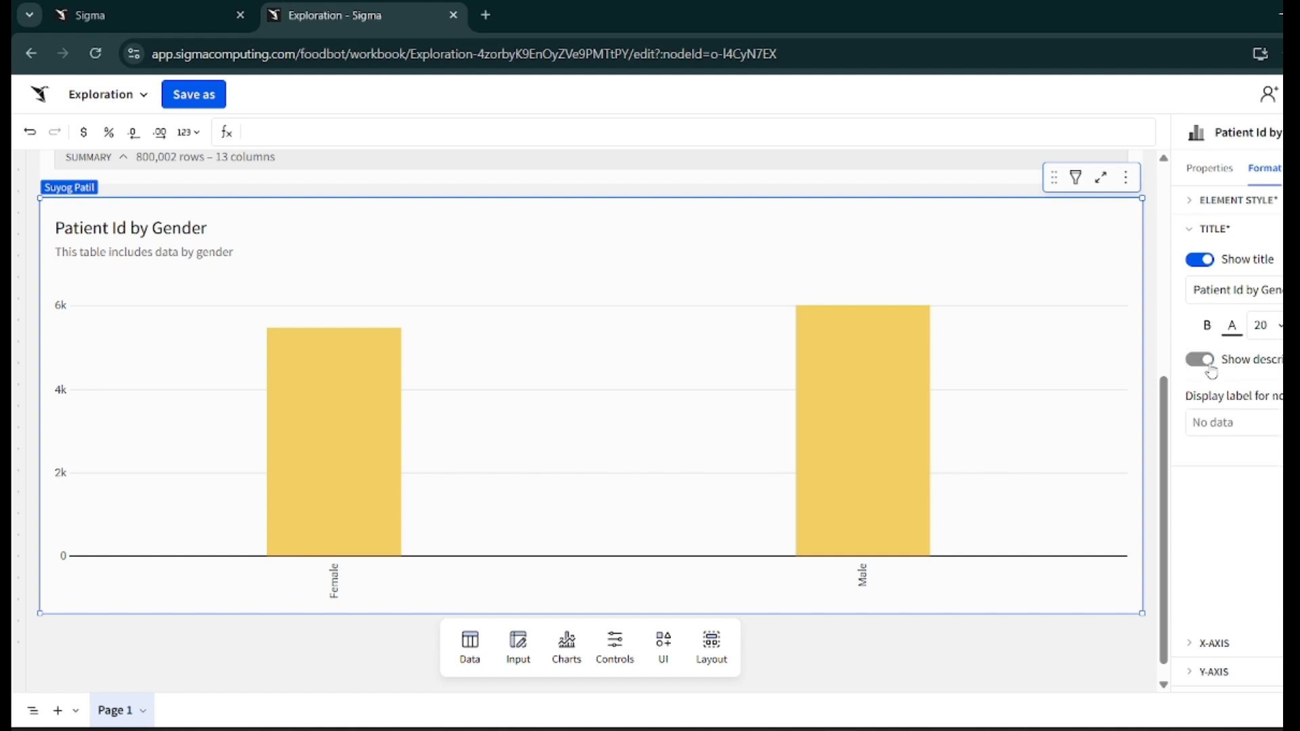
# - Set the X-axis label rotation to 0°
pyautogui.click(1205, 238)
pyautogui.click(1205, 258)
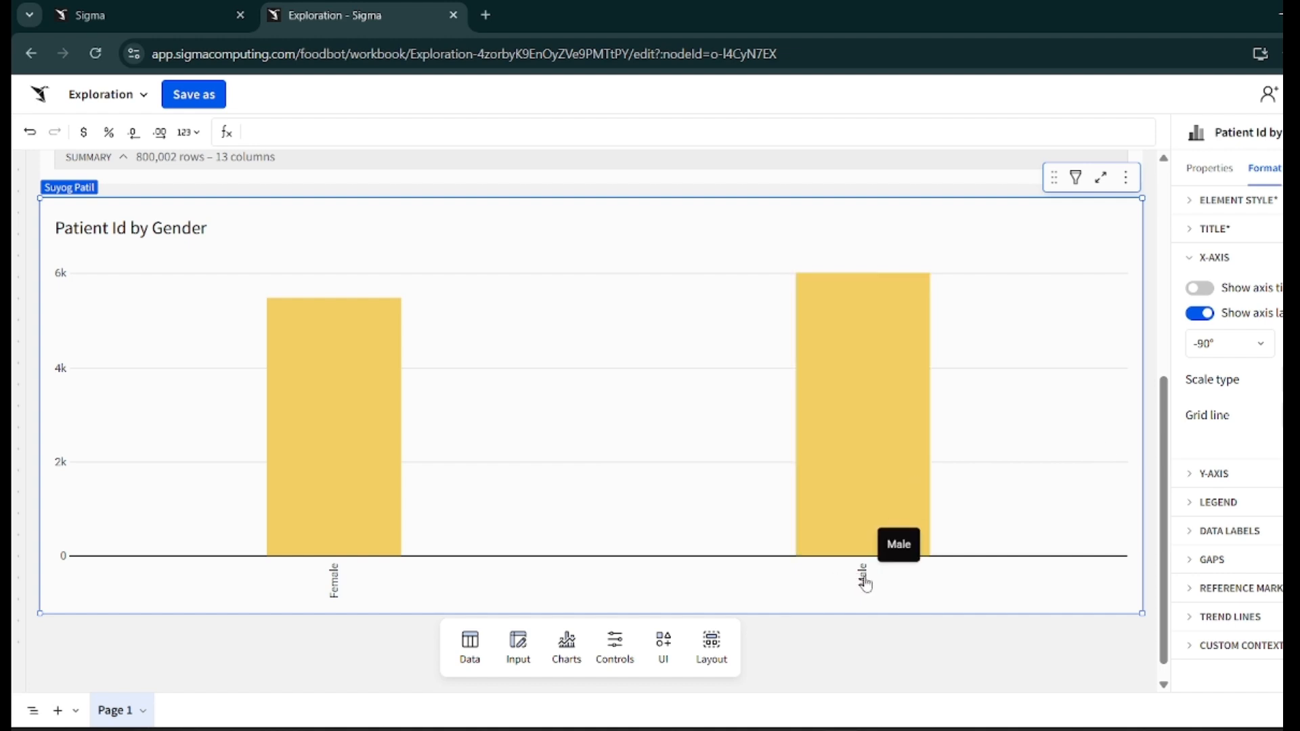
pyautogui.click(1245, 353)
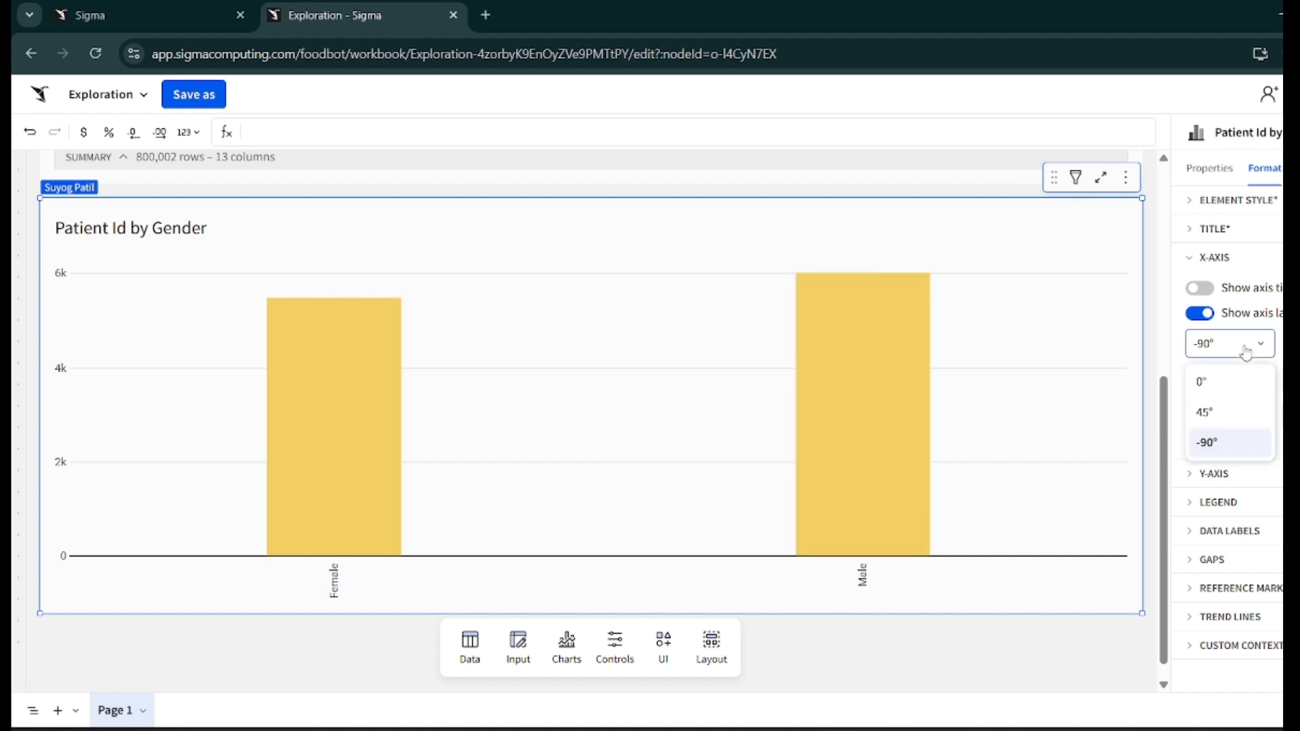
pyautogui.click(1208, 408)
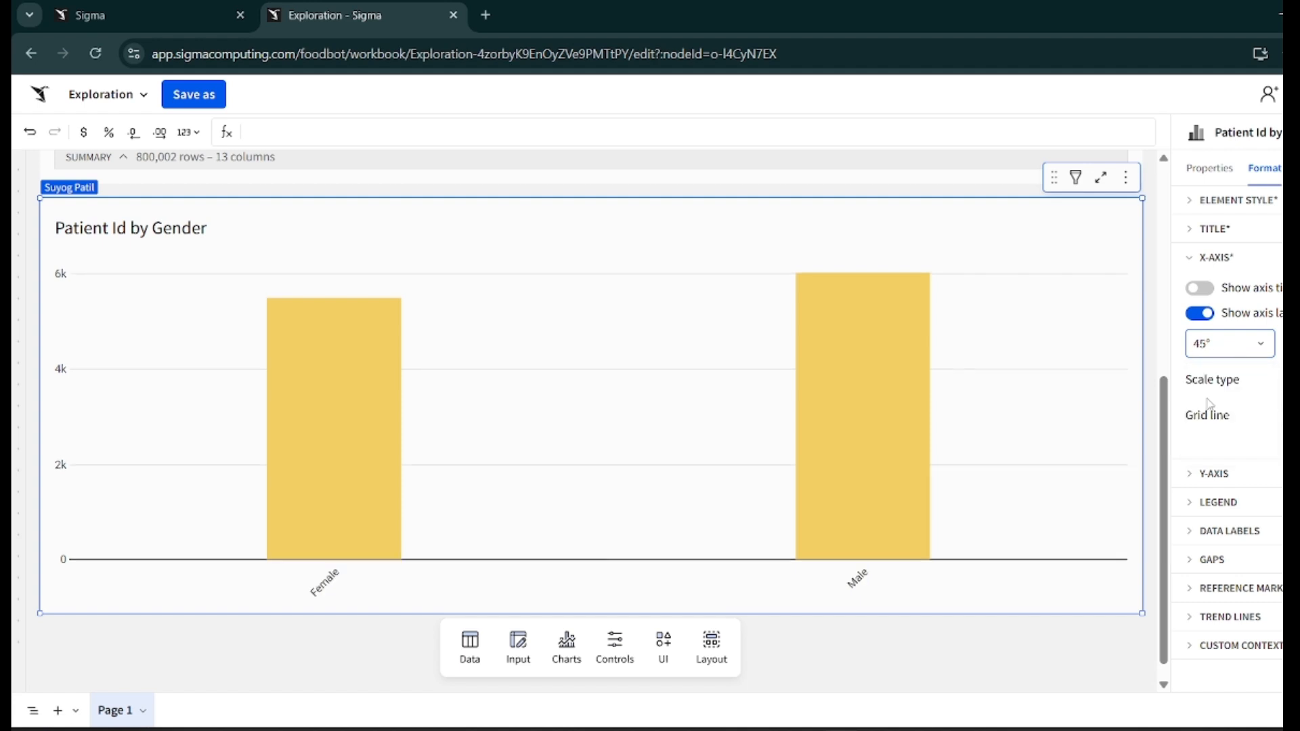
pyautogui.click(1268, 352)
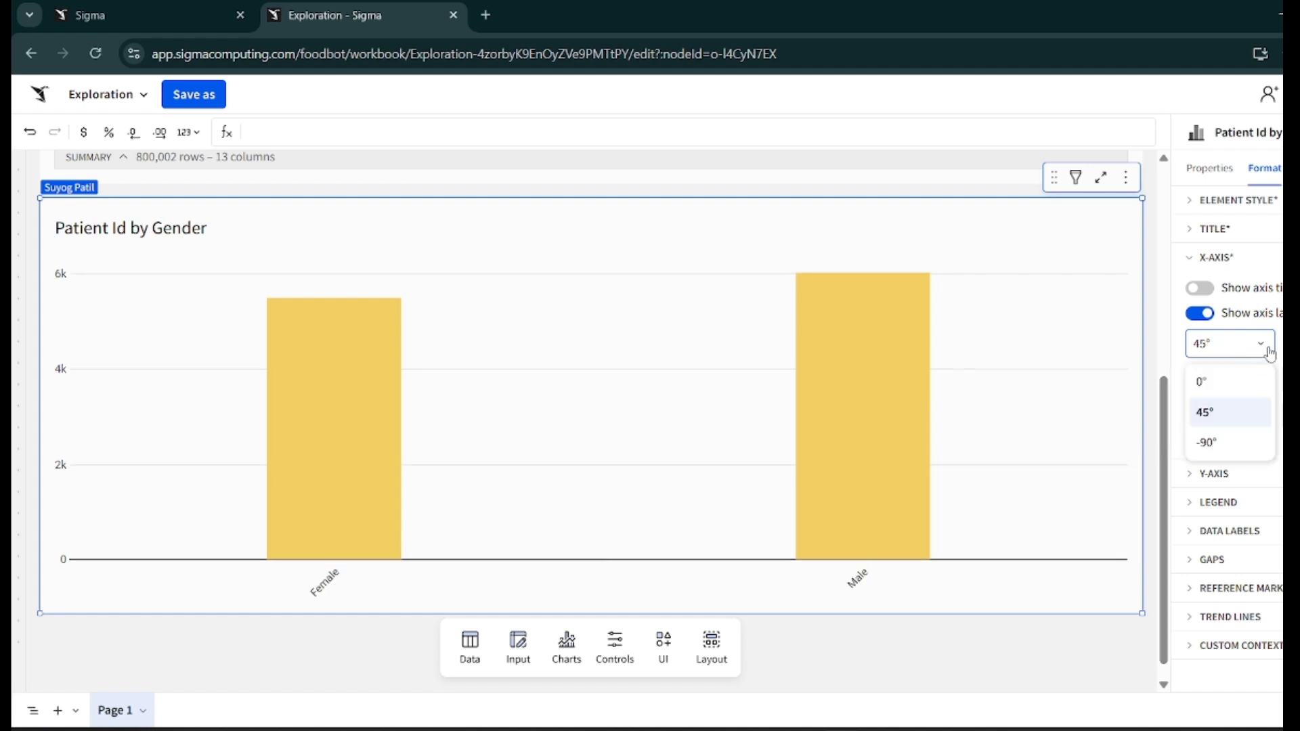
pyautogui.click(1241, 380)
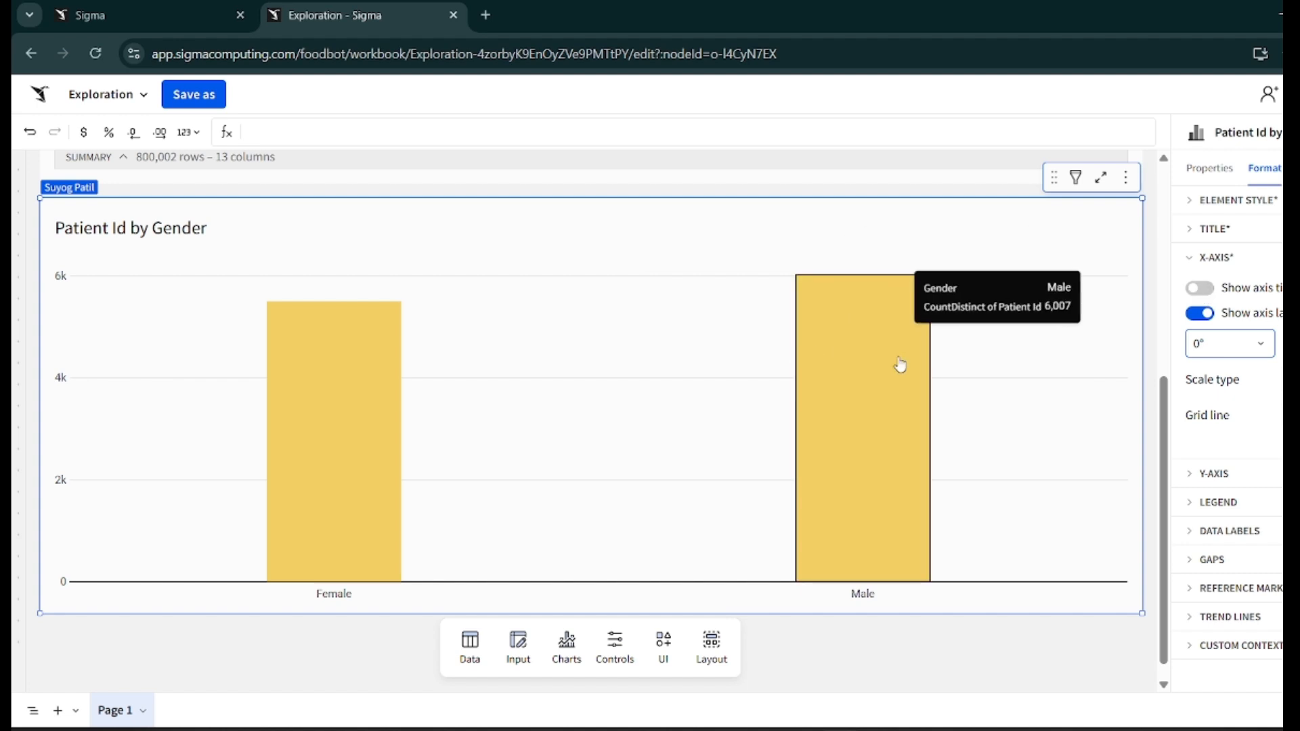
# - Try toggling the X-axis title and axis labels on and off
pyautogui.moveTo(398, 409)
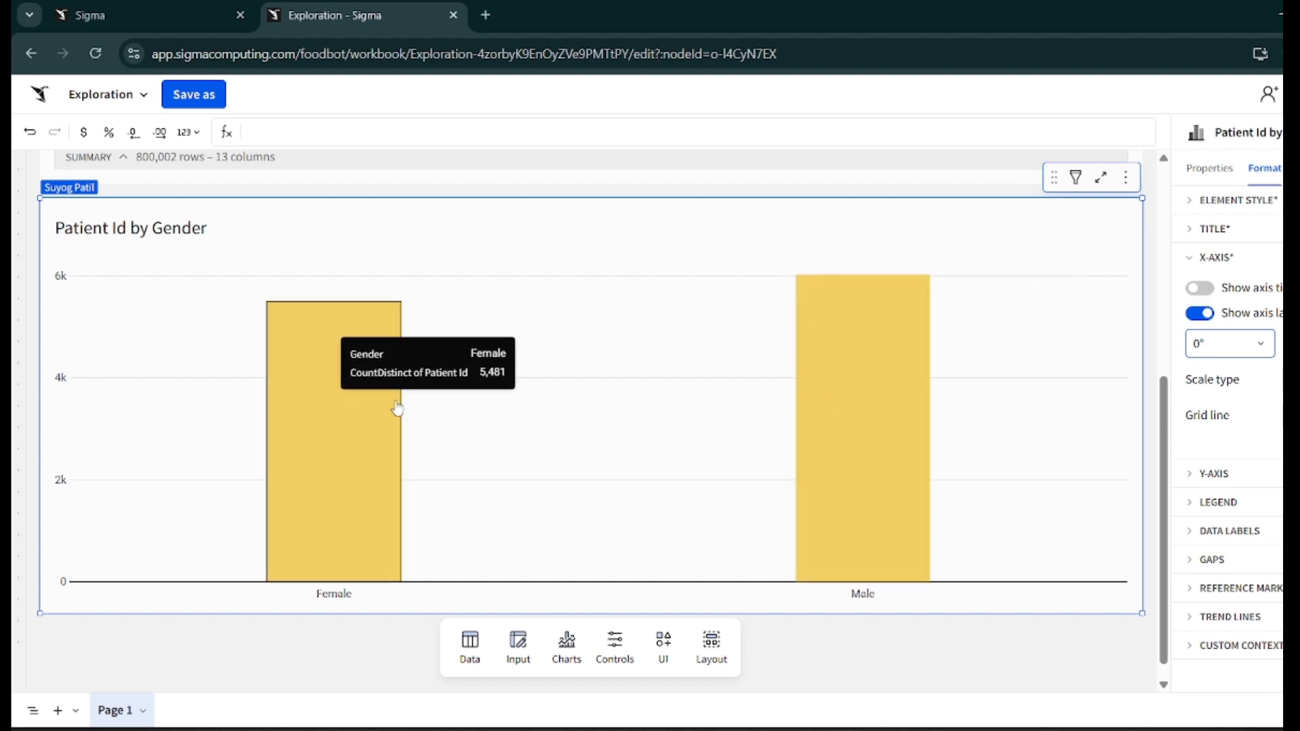
pyautogui.click(1199, 290)
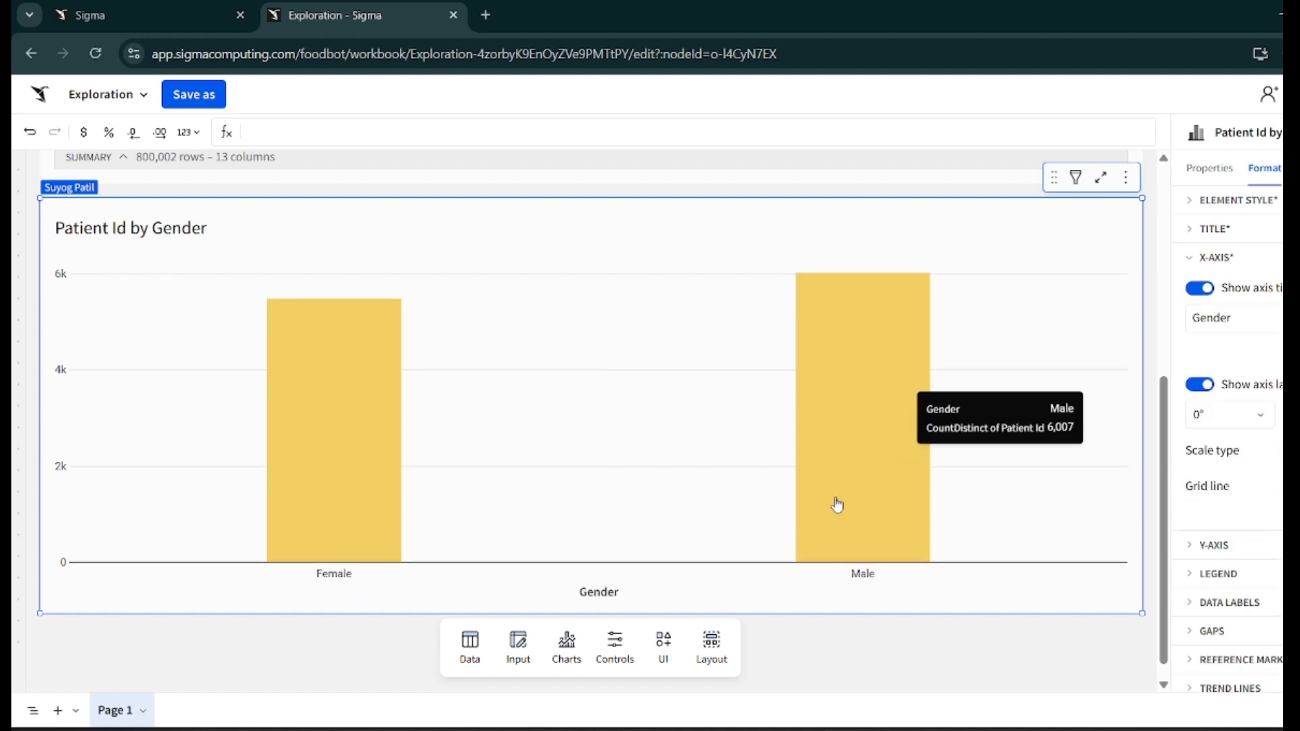
pyautogui.click(1203, 291)
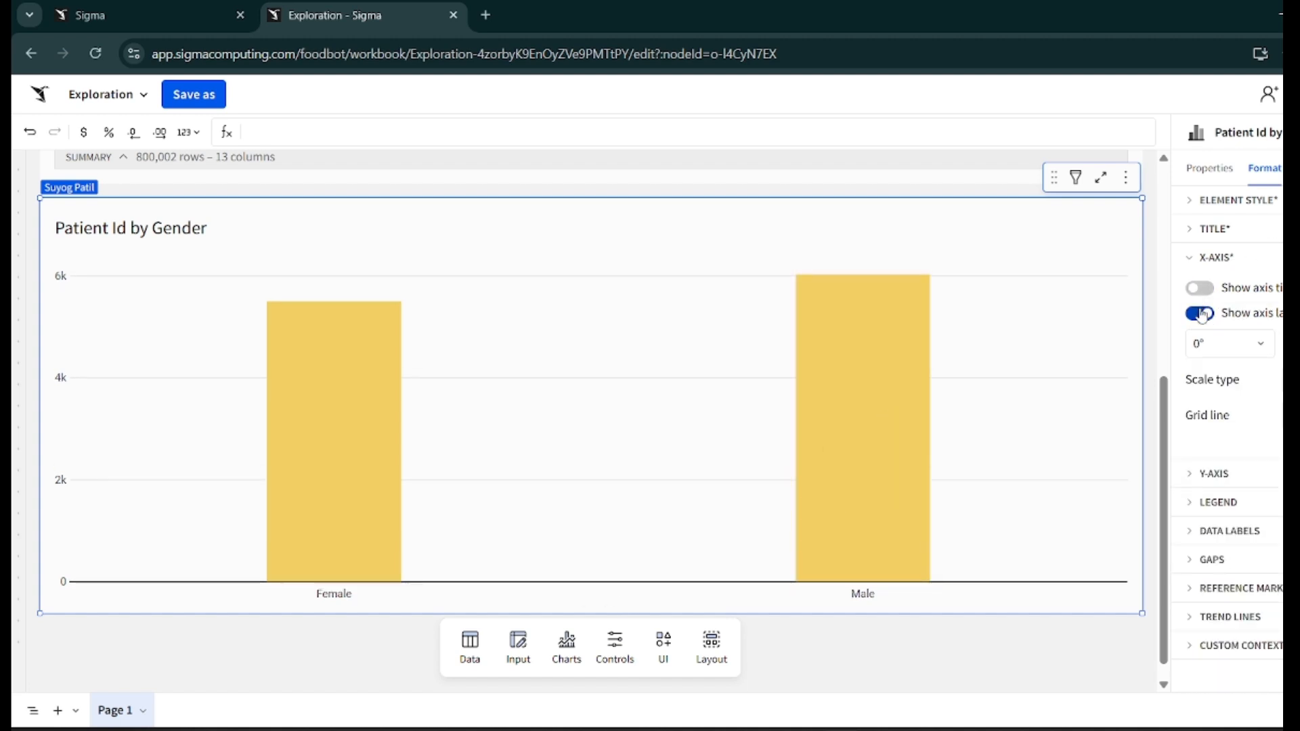
pyautogui.click(1201, 315)
pyautogui.click(1202, 315)
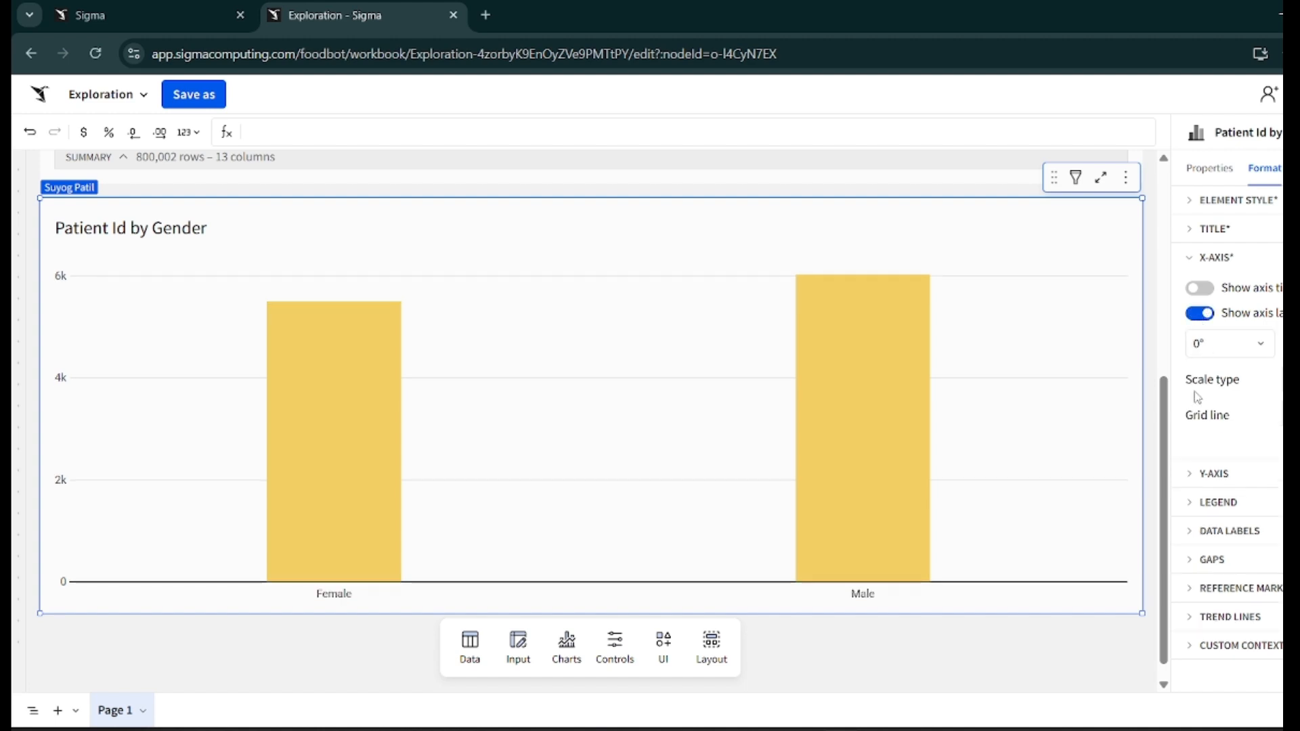
# - Try switching the Y-axis labels off and back on
pyautogui.click(1215, 258)
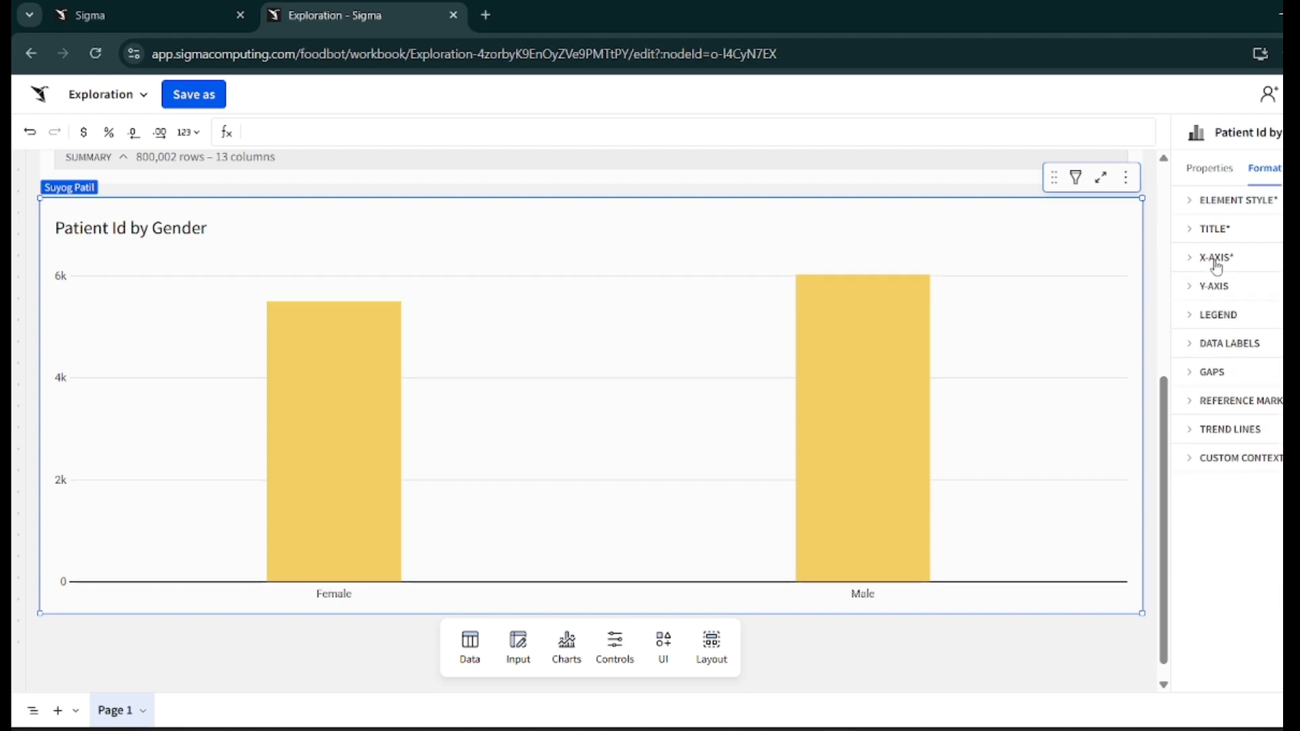
pyautogui.click(1209, 290)
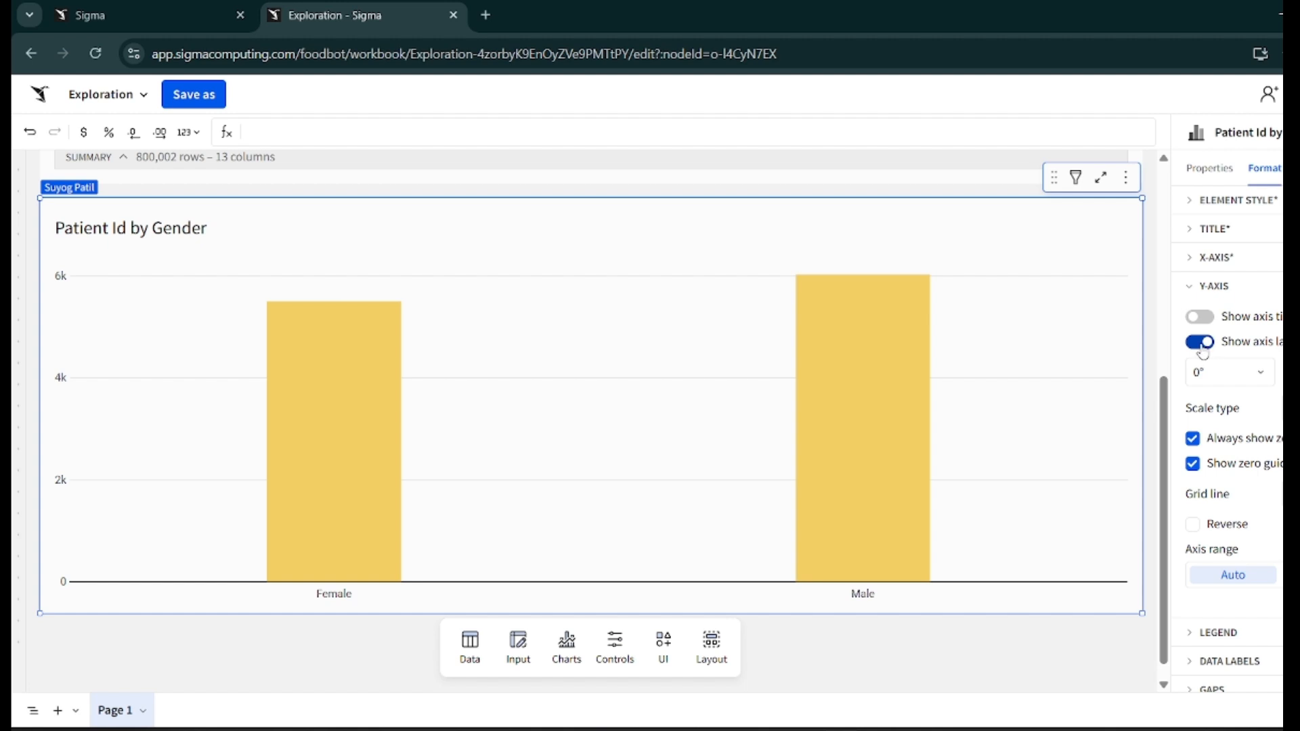
pyautogui.click(1200, 342)
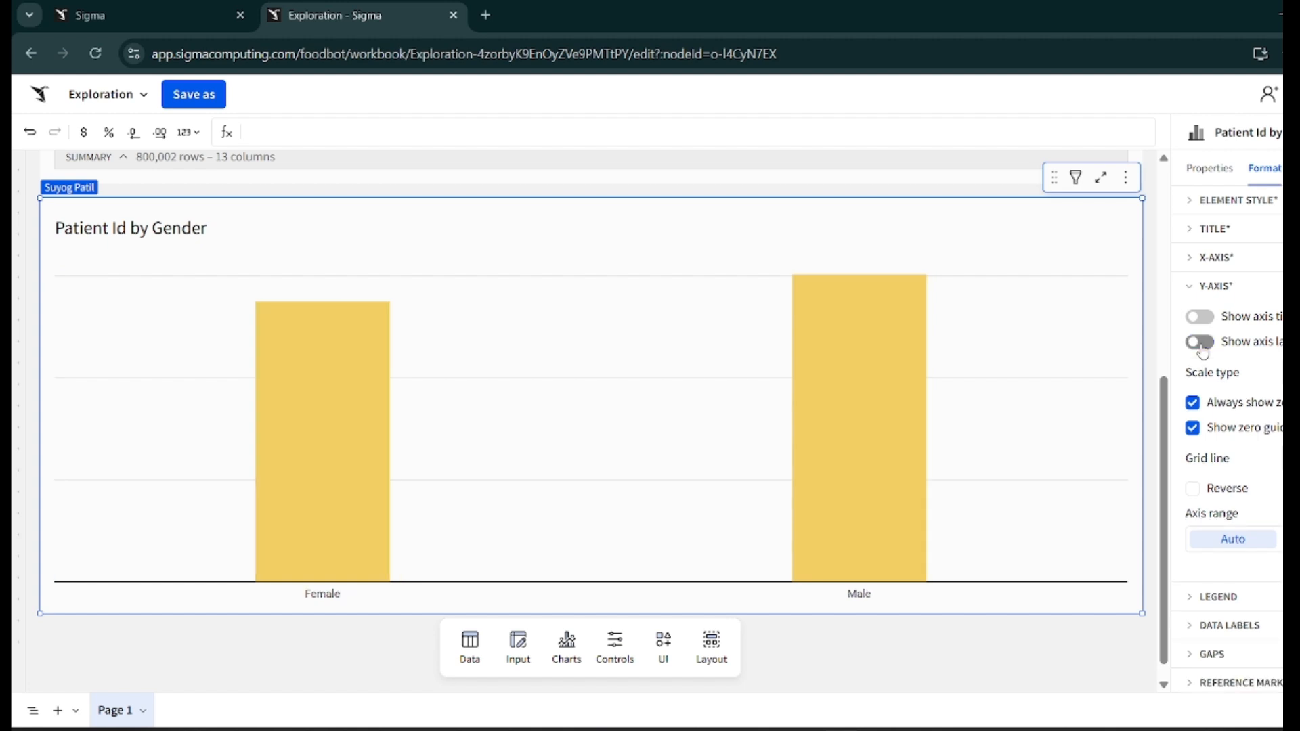
pyautogui.click(1201, 342)
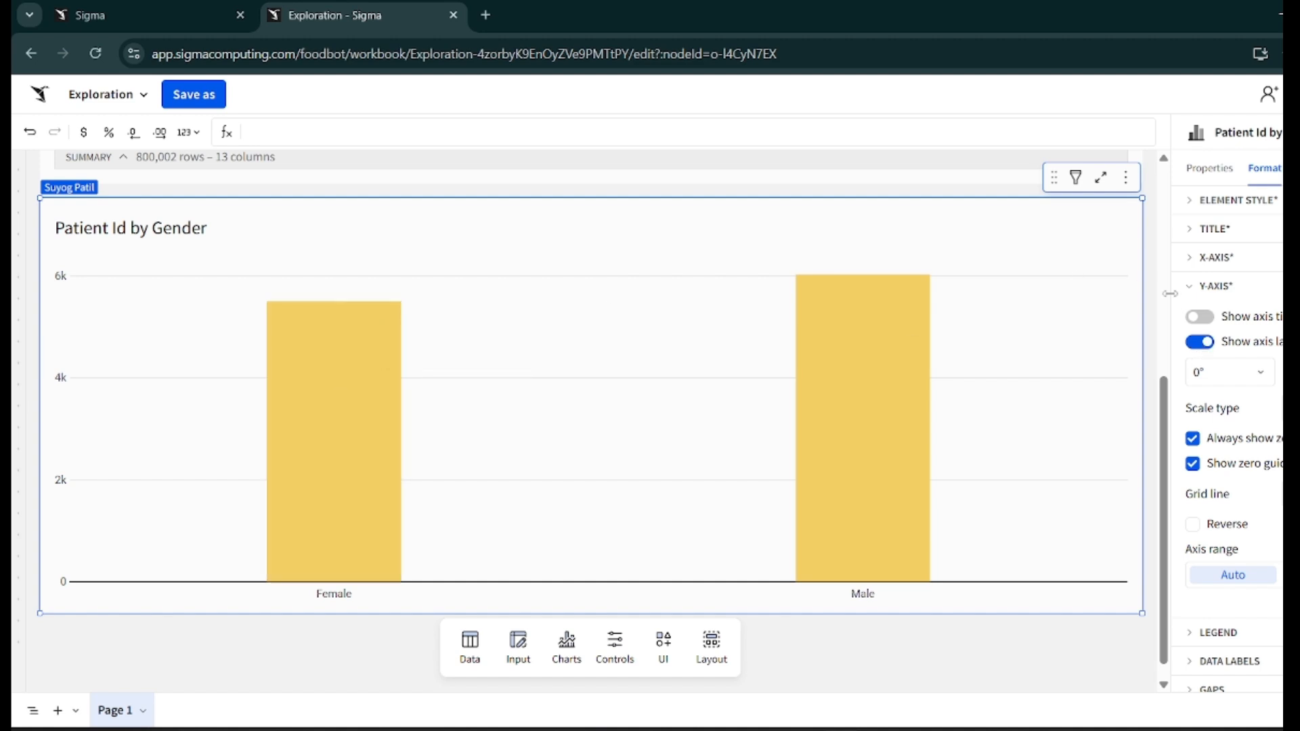
# - Try showing the Y-axis title renamed to "Count of Patient Id", then hide it again
pyautogui.scroll(-1, 1232, 371)
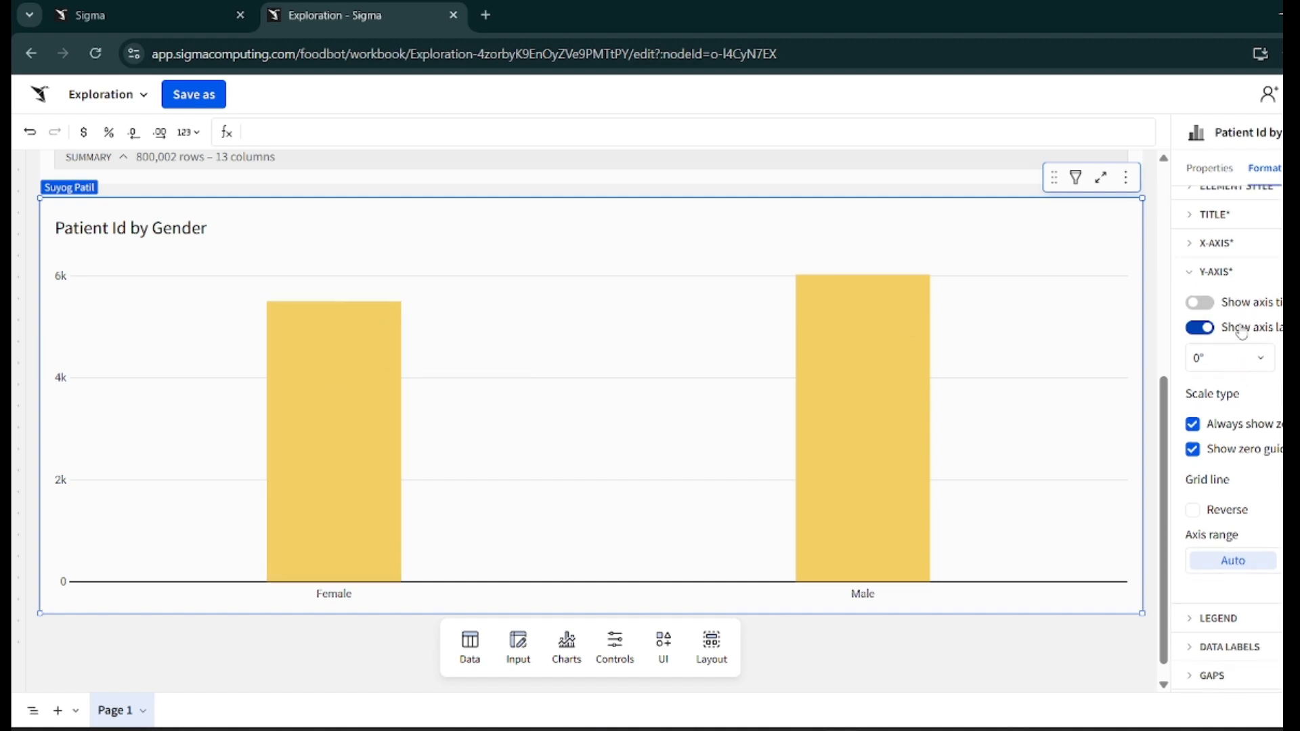
pyautogui.click(1200, 302)
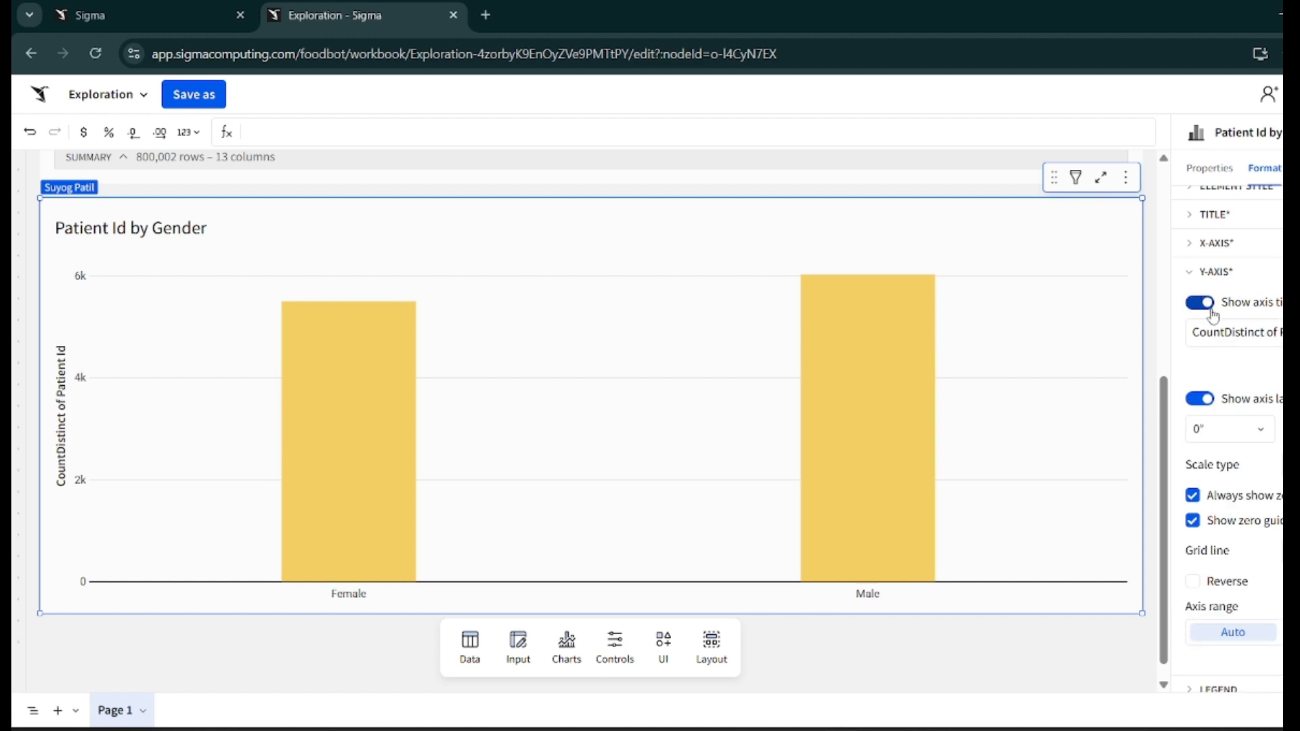
pyautogui.moveTo(1279, 332); pyautogui.dragTo(1190, 337)
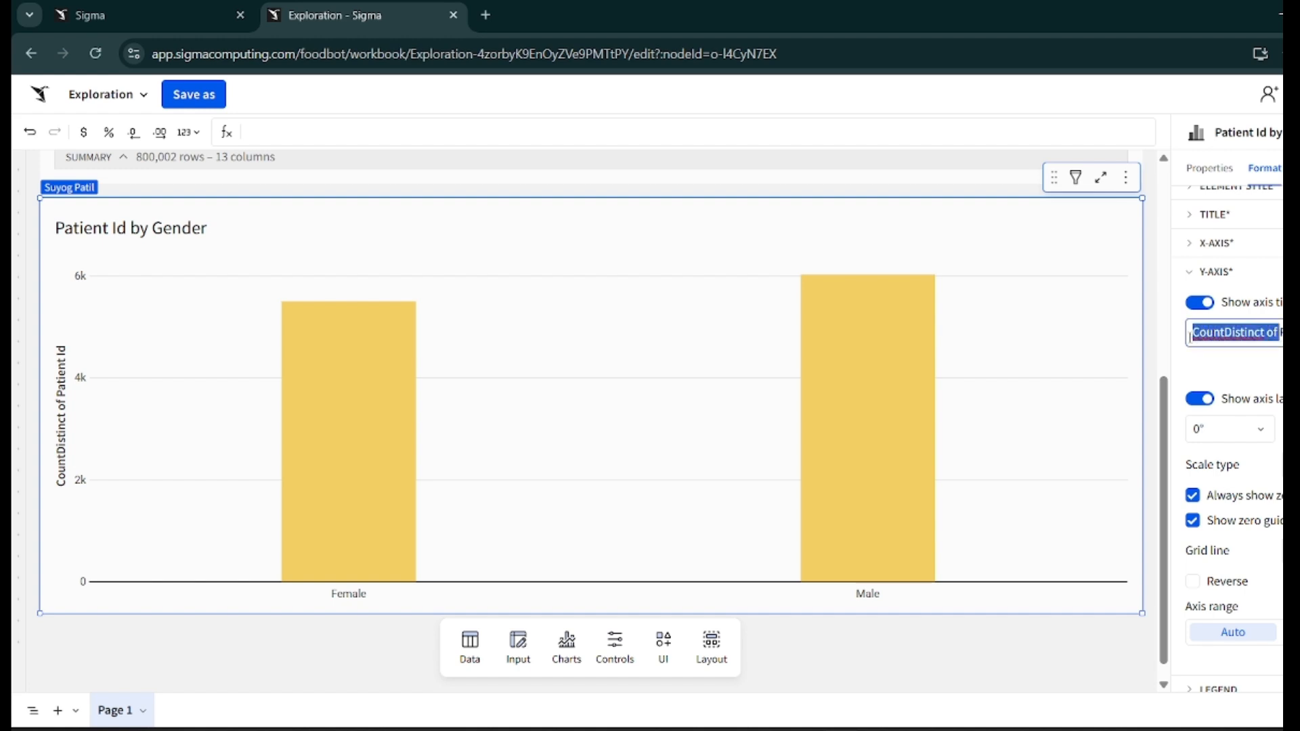
pyautogui.write('Count of')
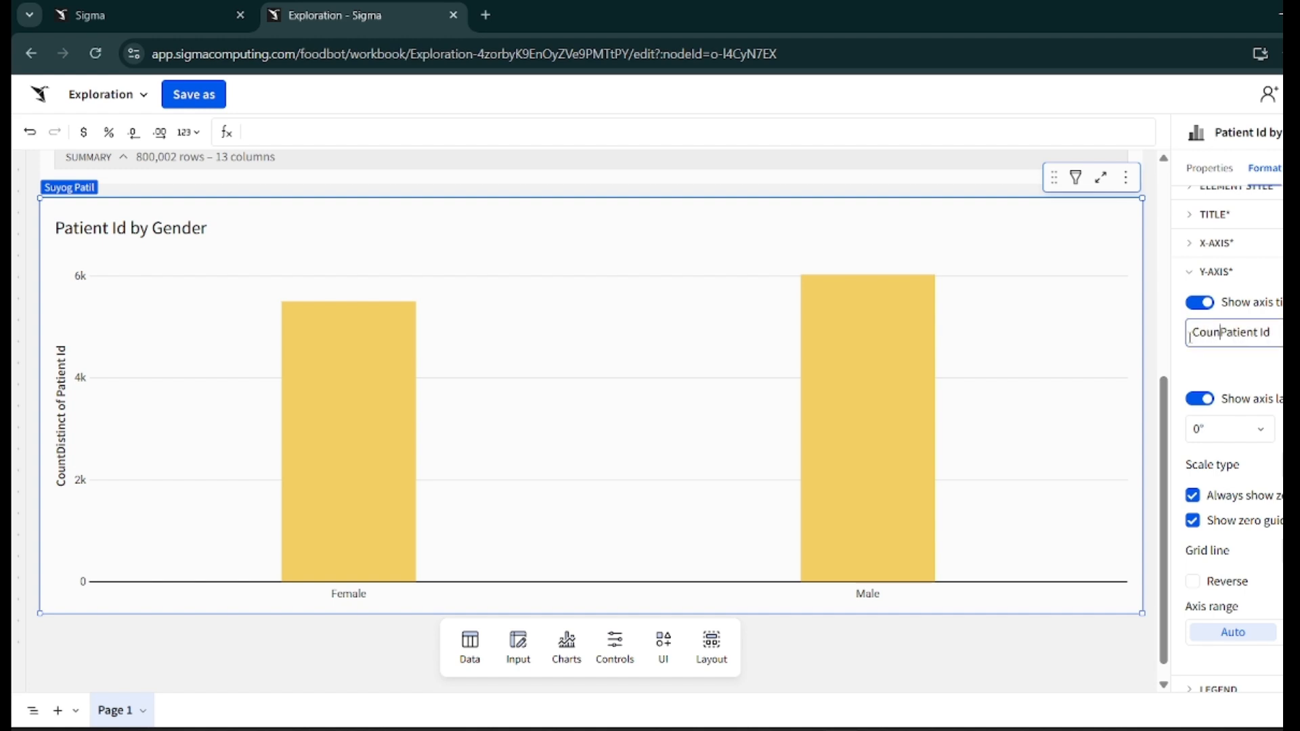
pyautogui.press('Return')
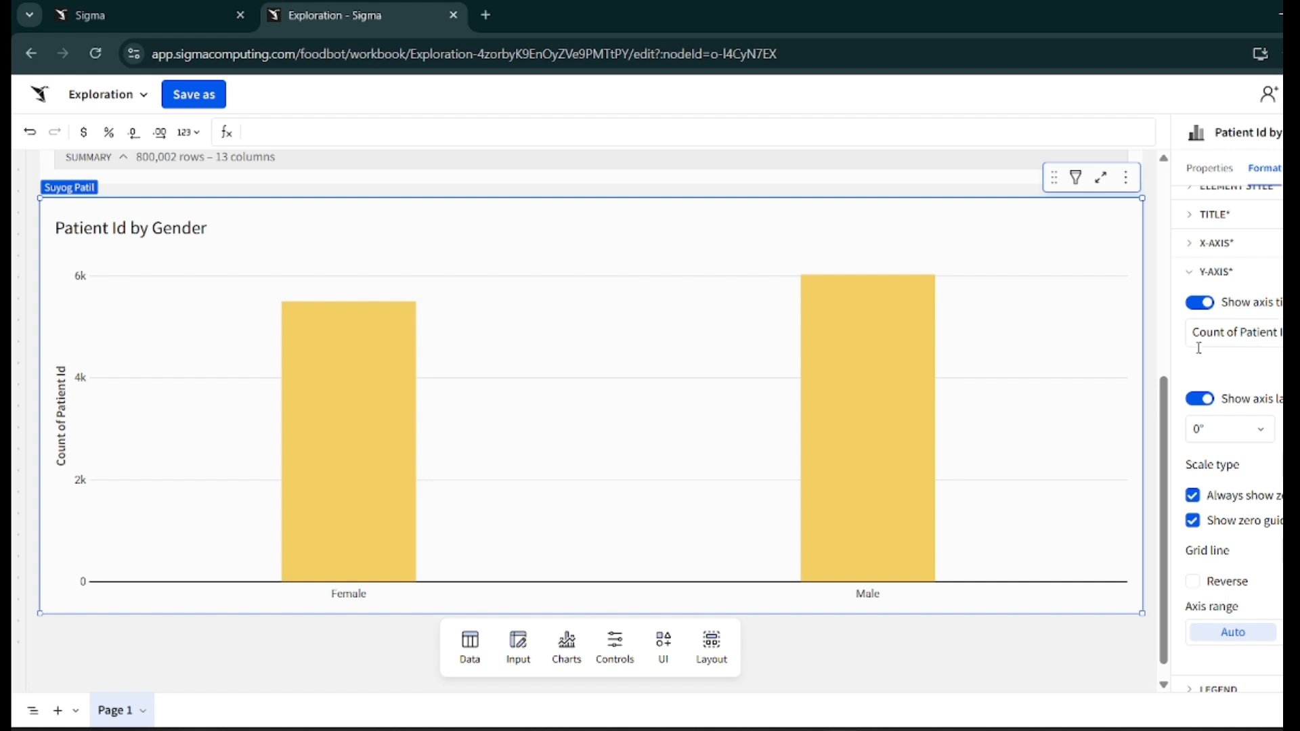
pyautogui.click(1210, 305)
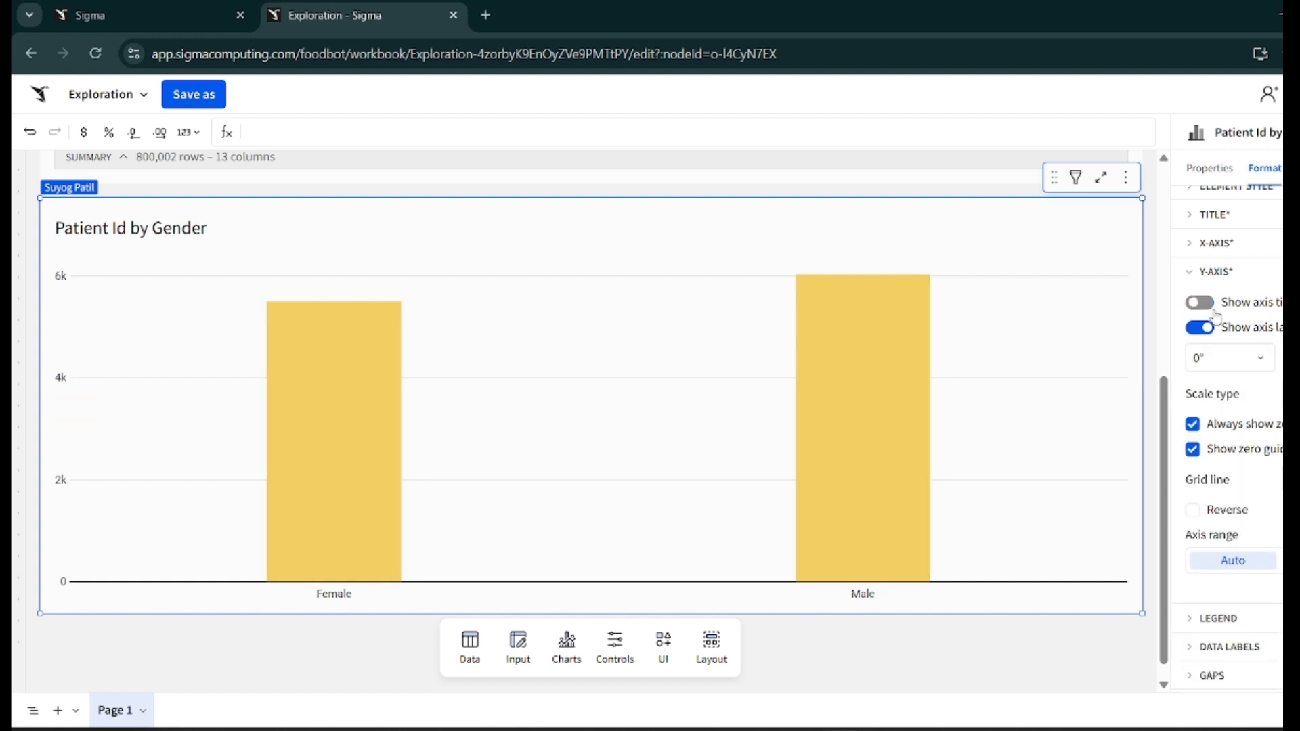
pyautogui.click(1215, 274)
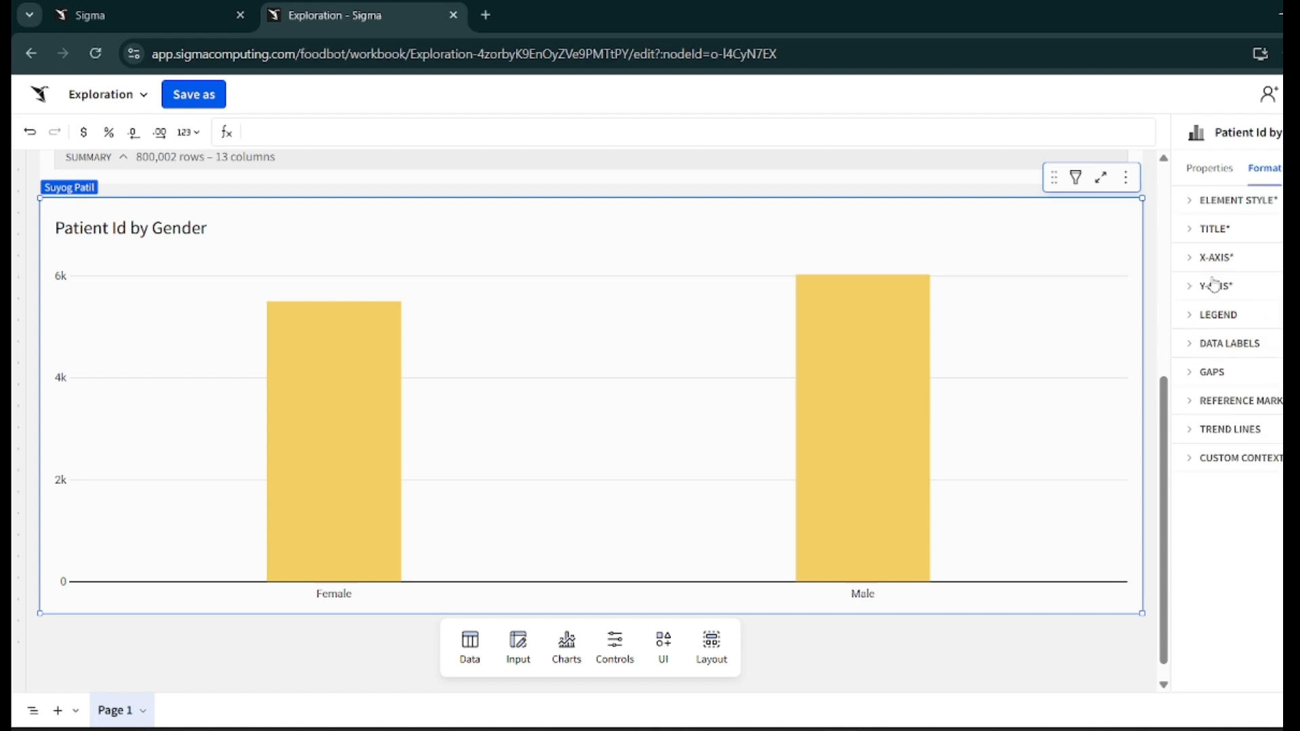
# - Try showing the legend at Top, Bottom and bottom-left positions, then hide the legend
pyautogui.click(1211, 314)
pyautogui.click(1201, 346)
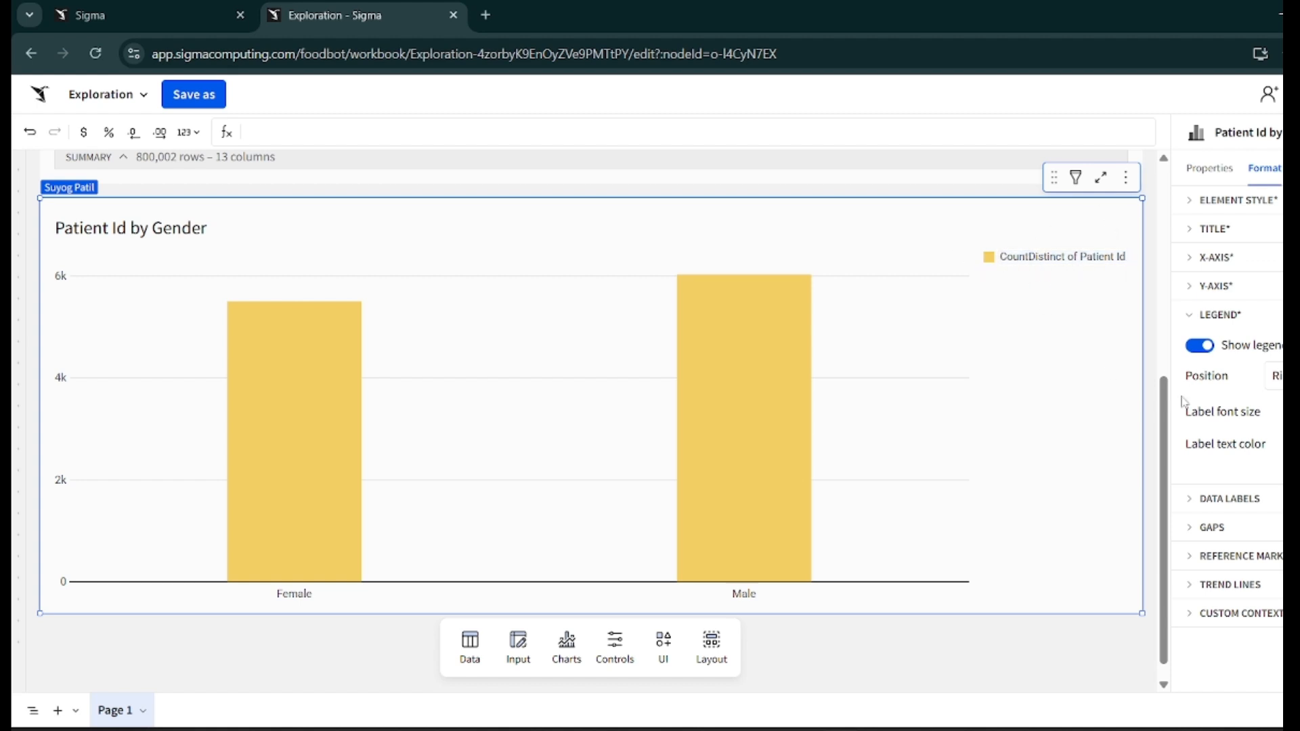
pyautogui.click(1276, 375)
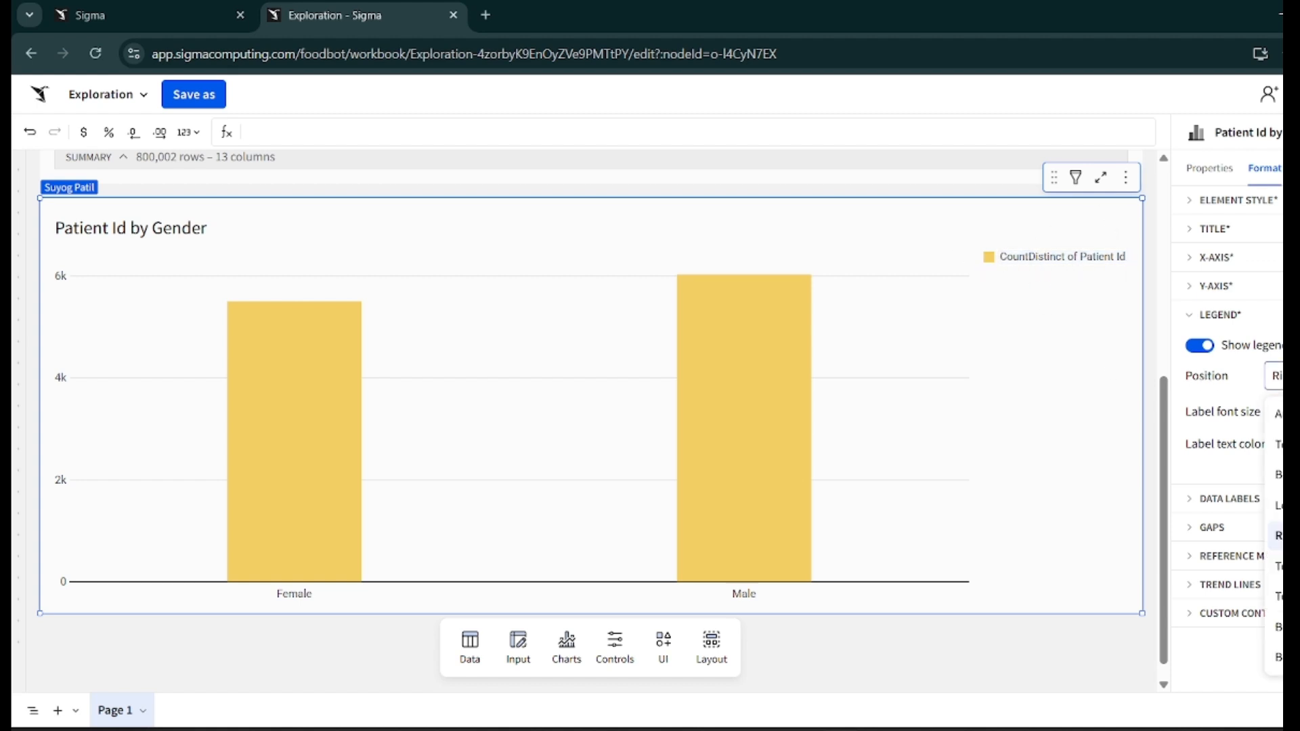
pyautogui.click(1277, 444)
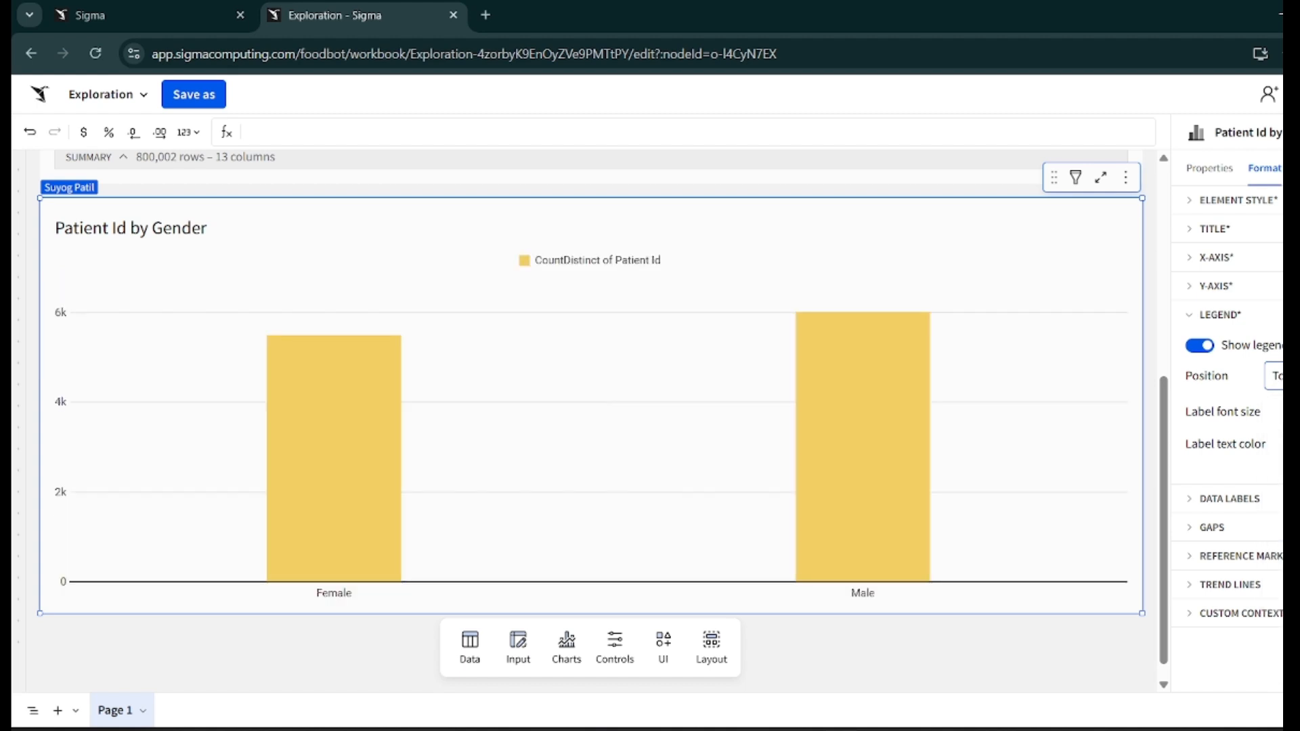
pyautogui.click(1276, 376)
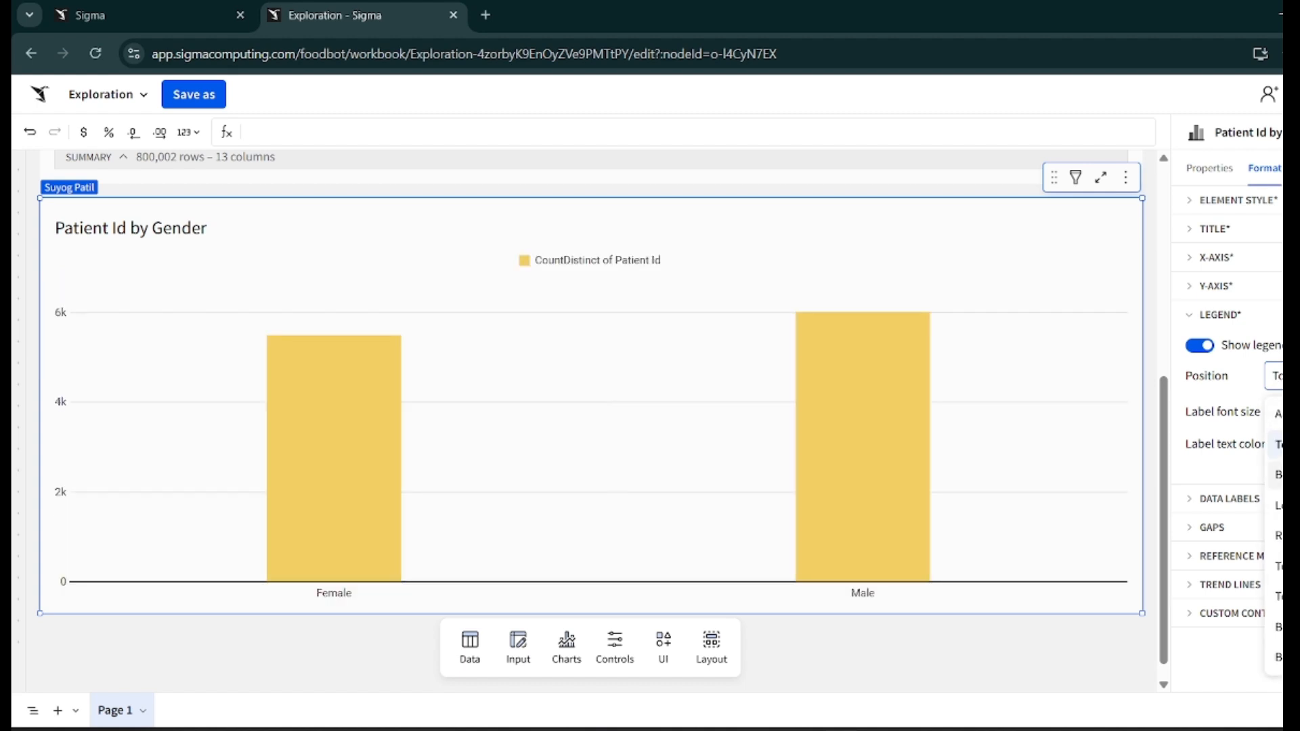
pyautogui.click(1277, 475)
pyautogui.click(1276, 376)
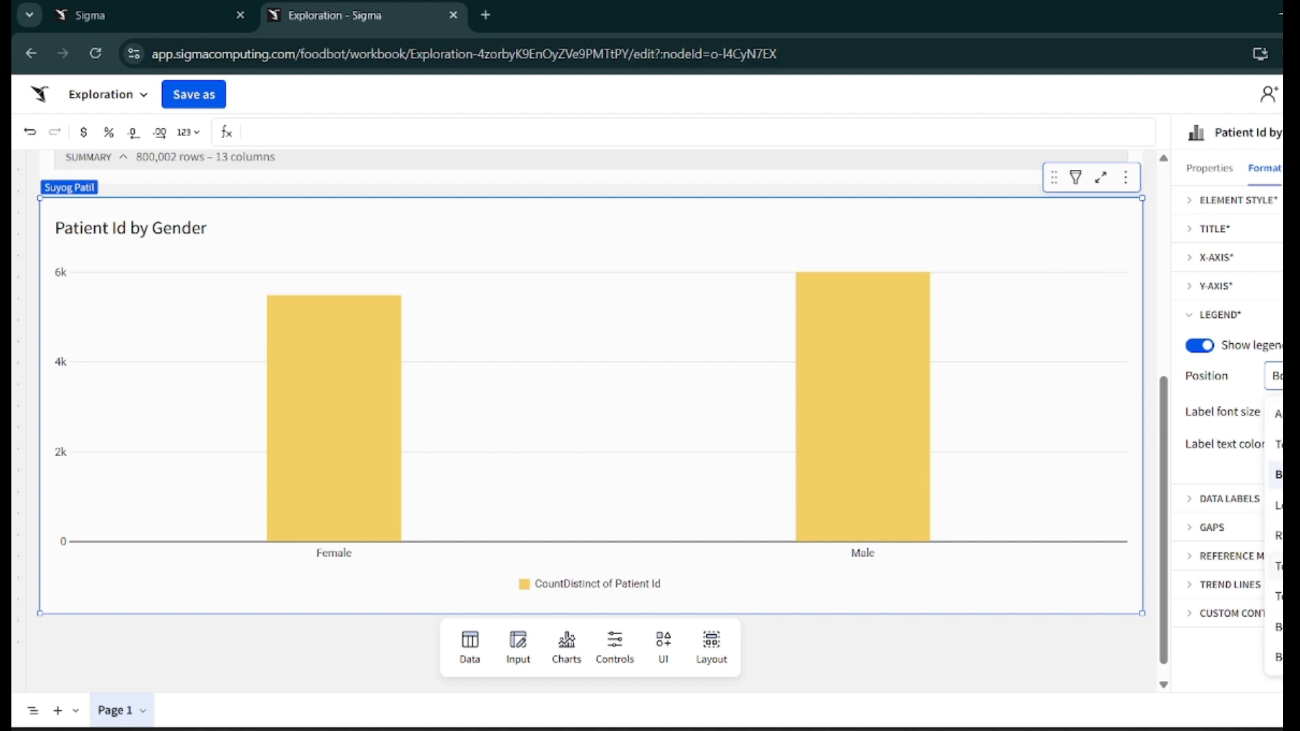
pyautogui.click(1277, 627)
pyautogui.click(1275, 376)
pyautogui.click(1224, 357)
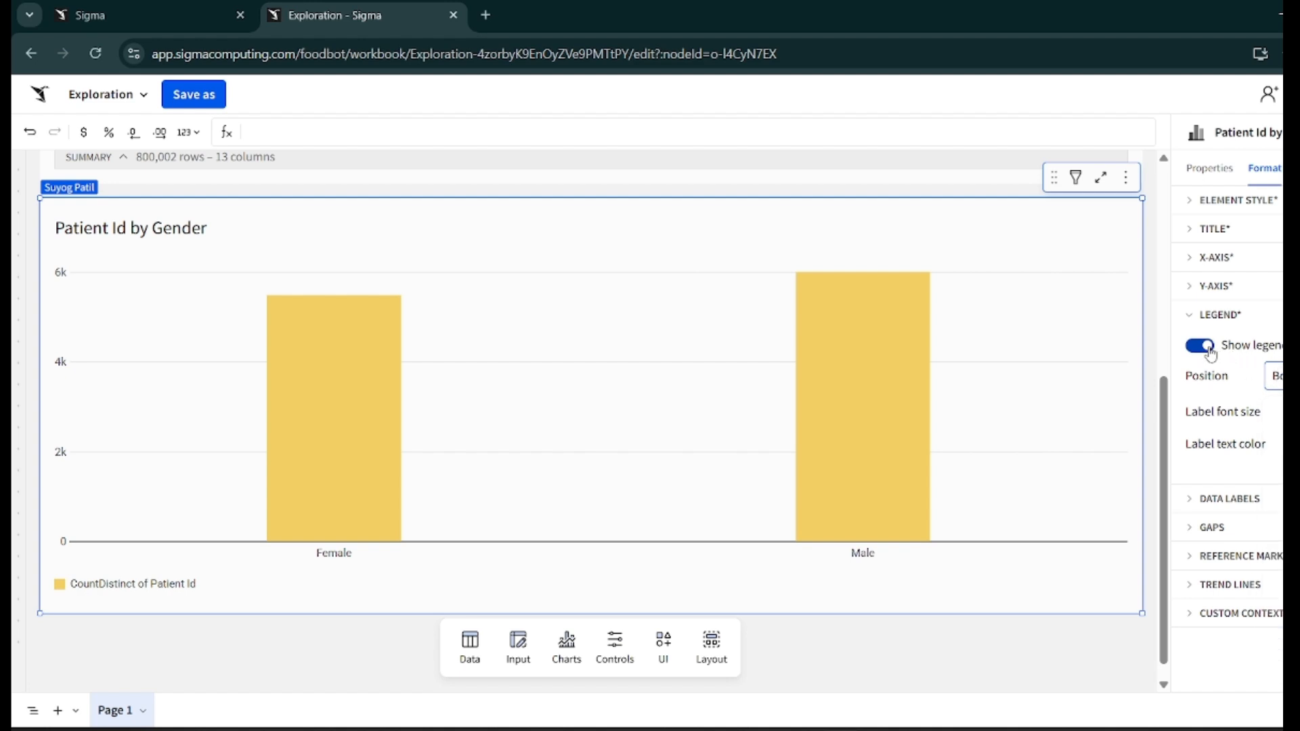
pyautogui.click(1211, 356)
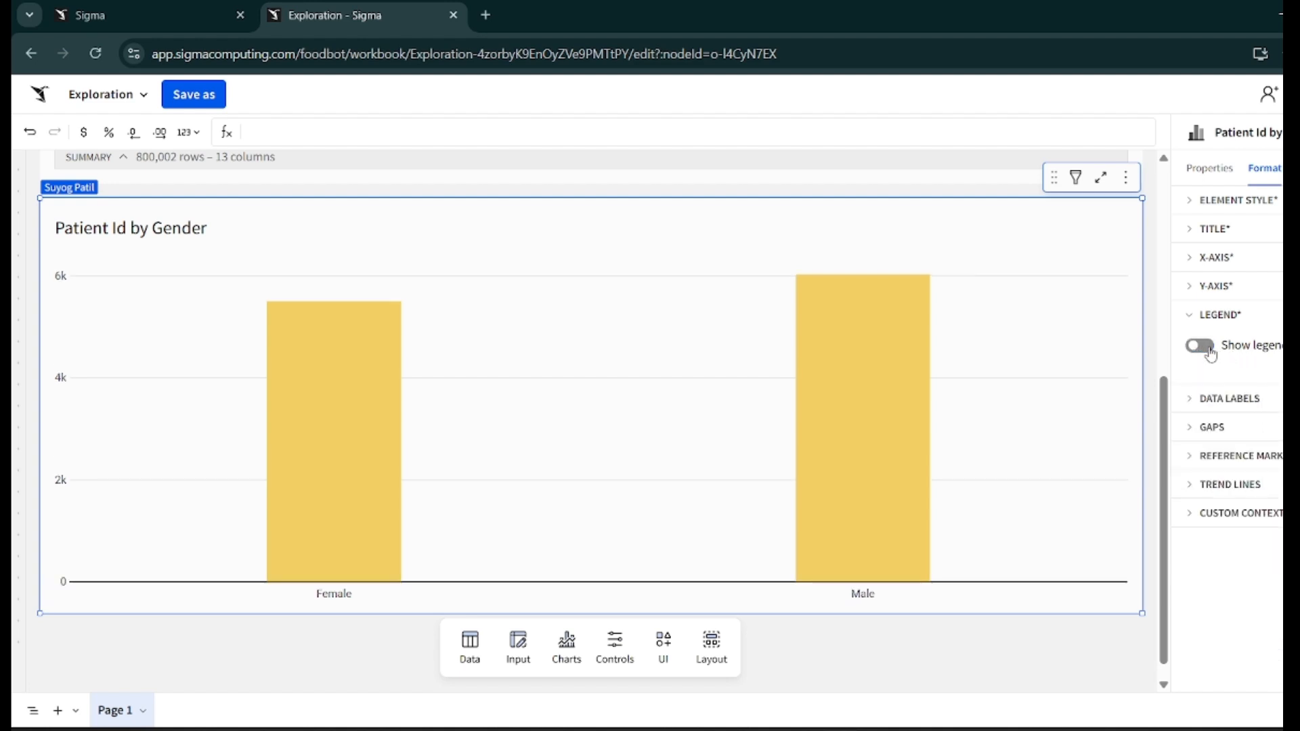
# - Turn on data labels for all series of the bar chart
pyautogui.click(1222, 401)
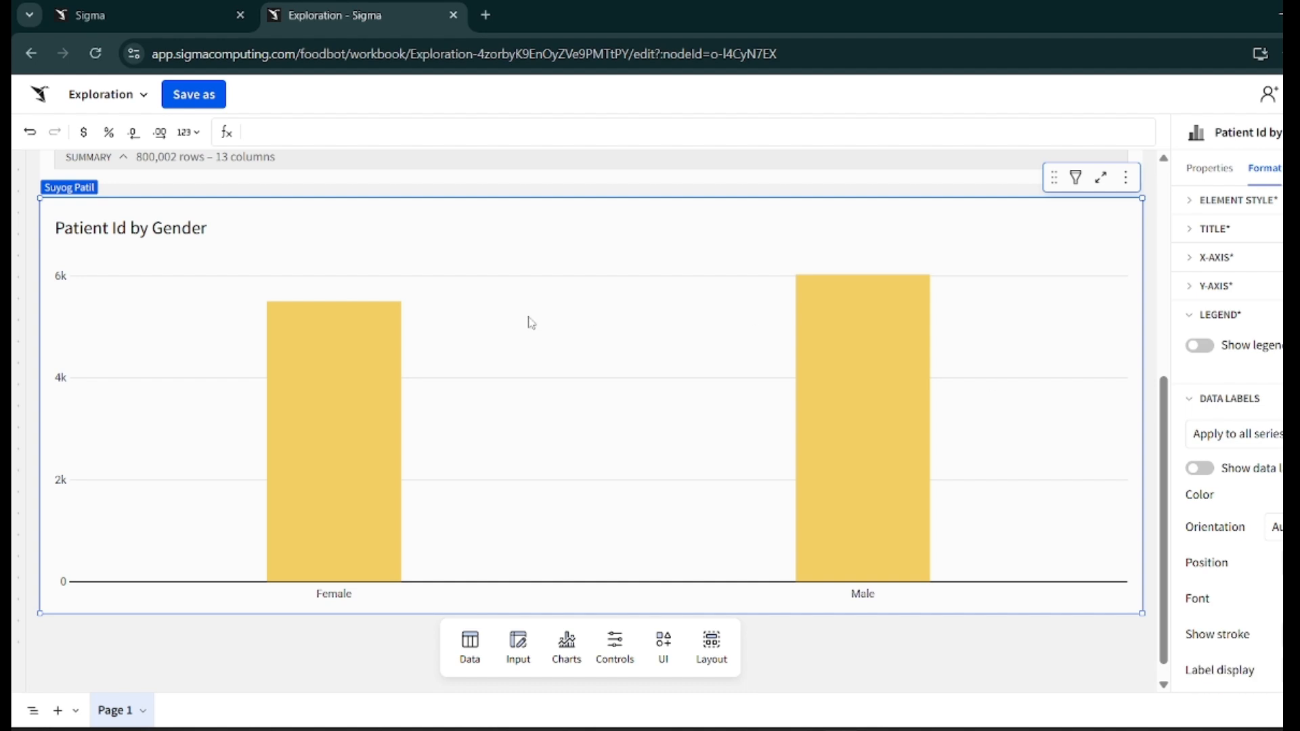
pyautogui.moveTo(325, 360)
pyautogui.click(1209, 473)
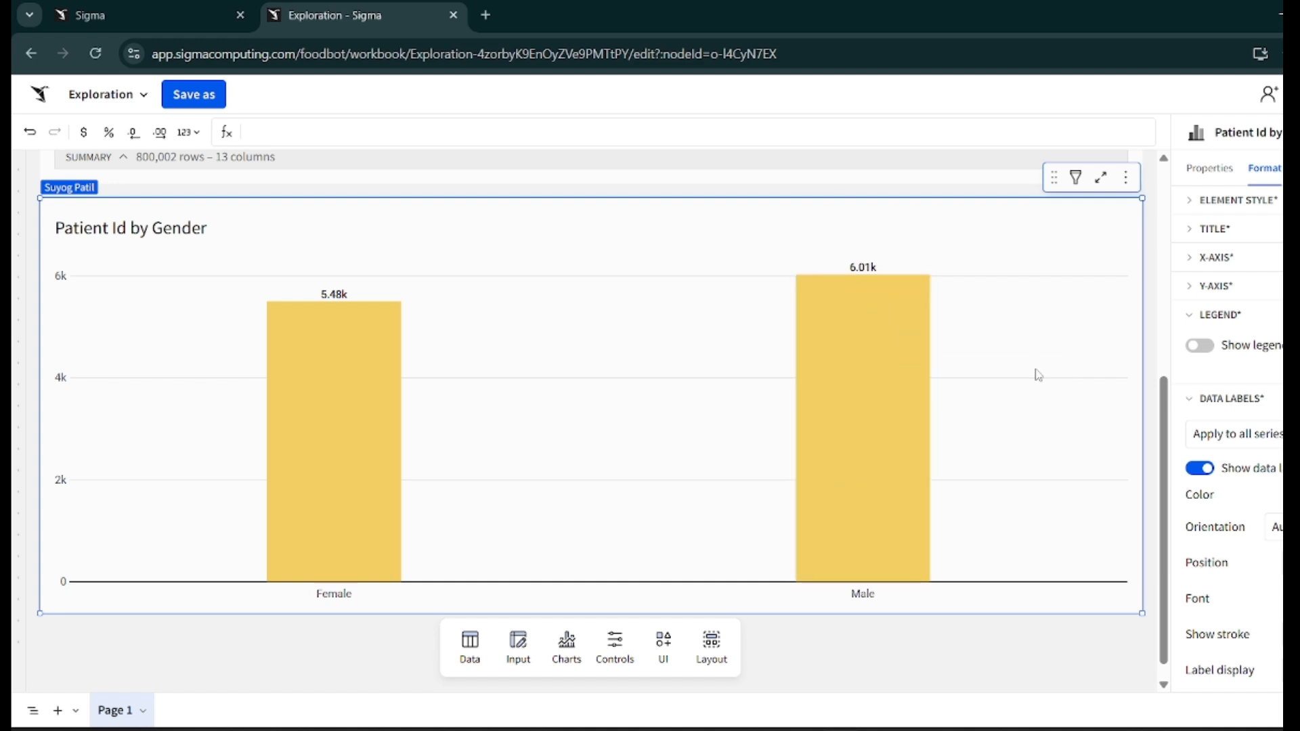
pyautogui.moveTo(882, 351)
# - Try adjusting the gap width between the bars
pyautogui.scroll(-1, 1212, 474)
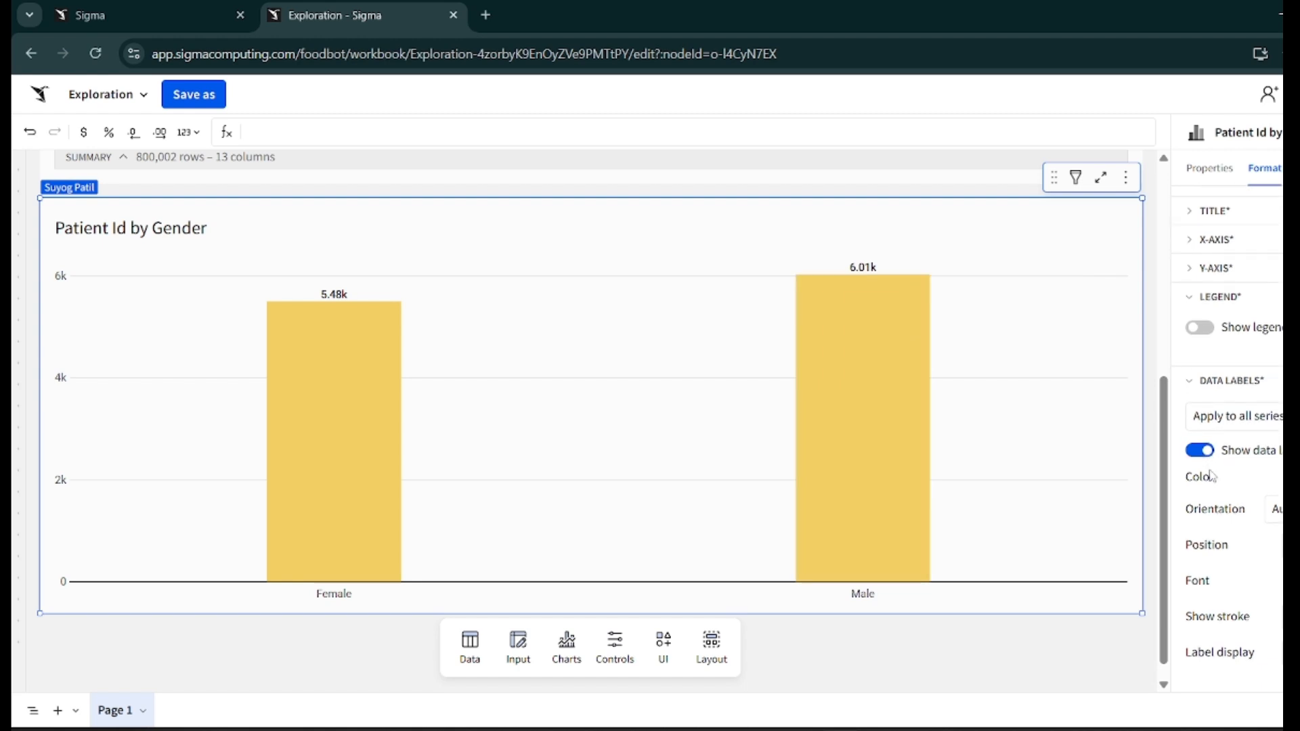
pyautogui.click(1214, 391)
pyautogui.click(1214, 428)
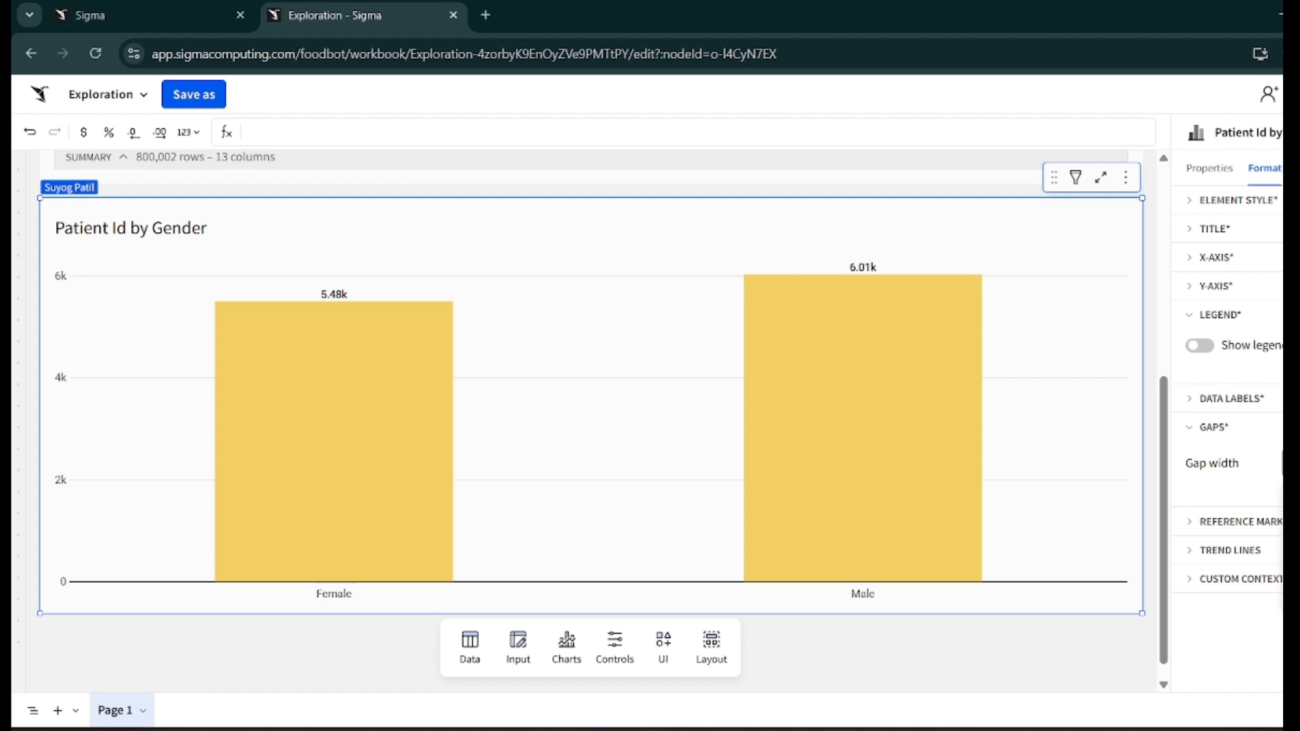
pyautogui.click(1281, 582)
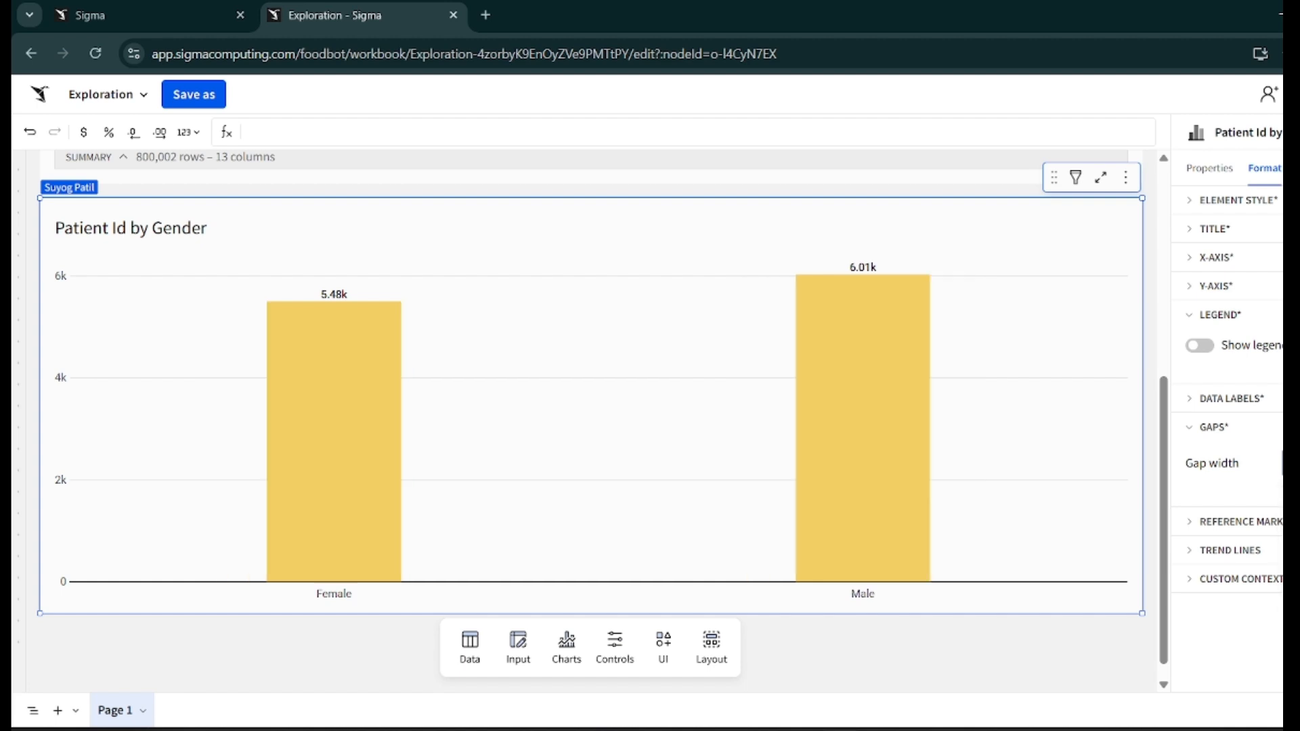
pyautogui.click(1214, 434)
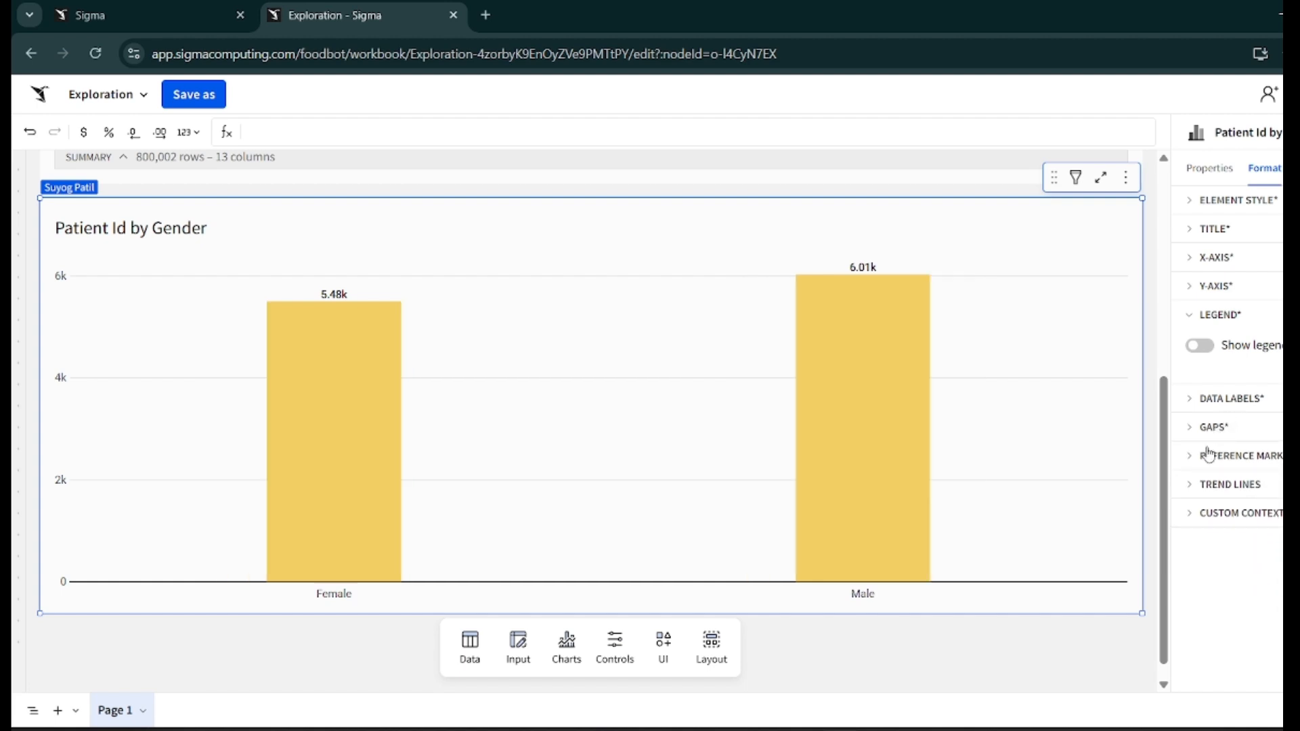
# - Examine the chart's reference marks, trend lines, custom context, actions and properties settings
pyautogui.click(1254, 467)
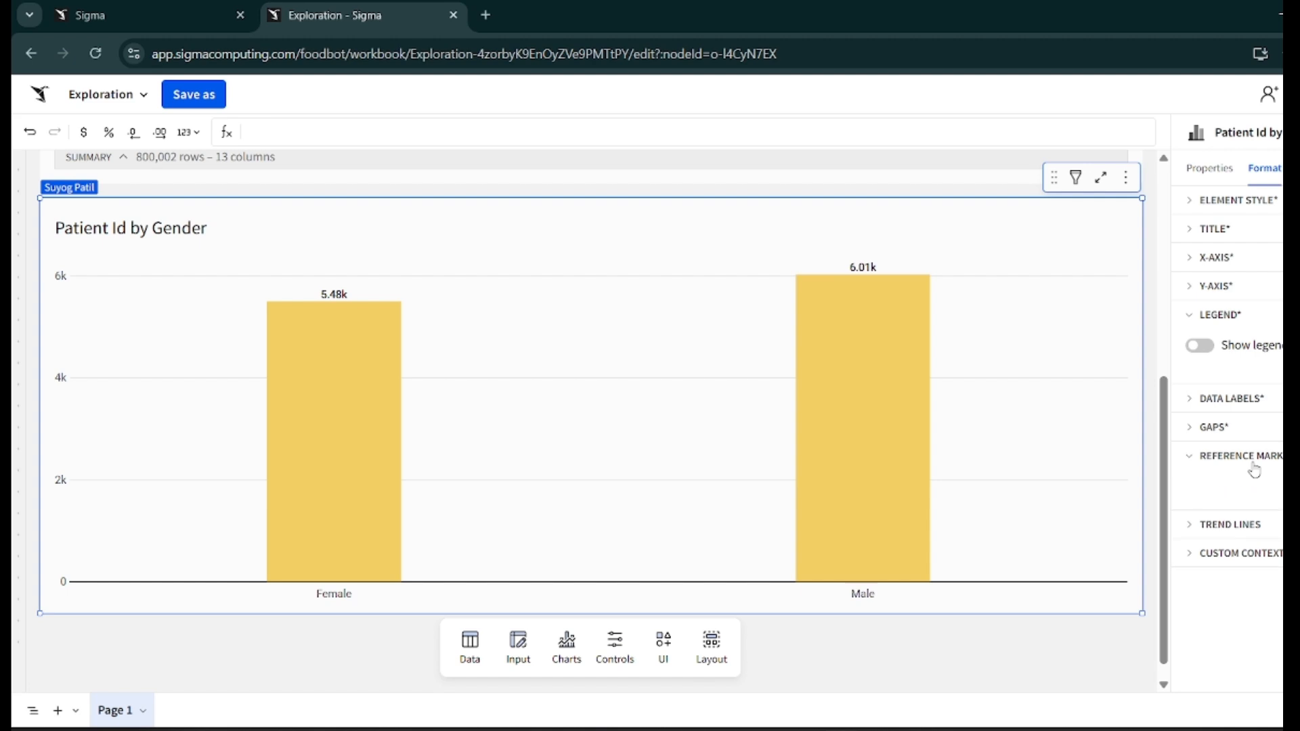
pyautogui.click(1243, 485)
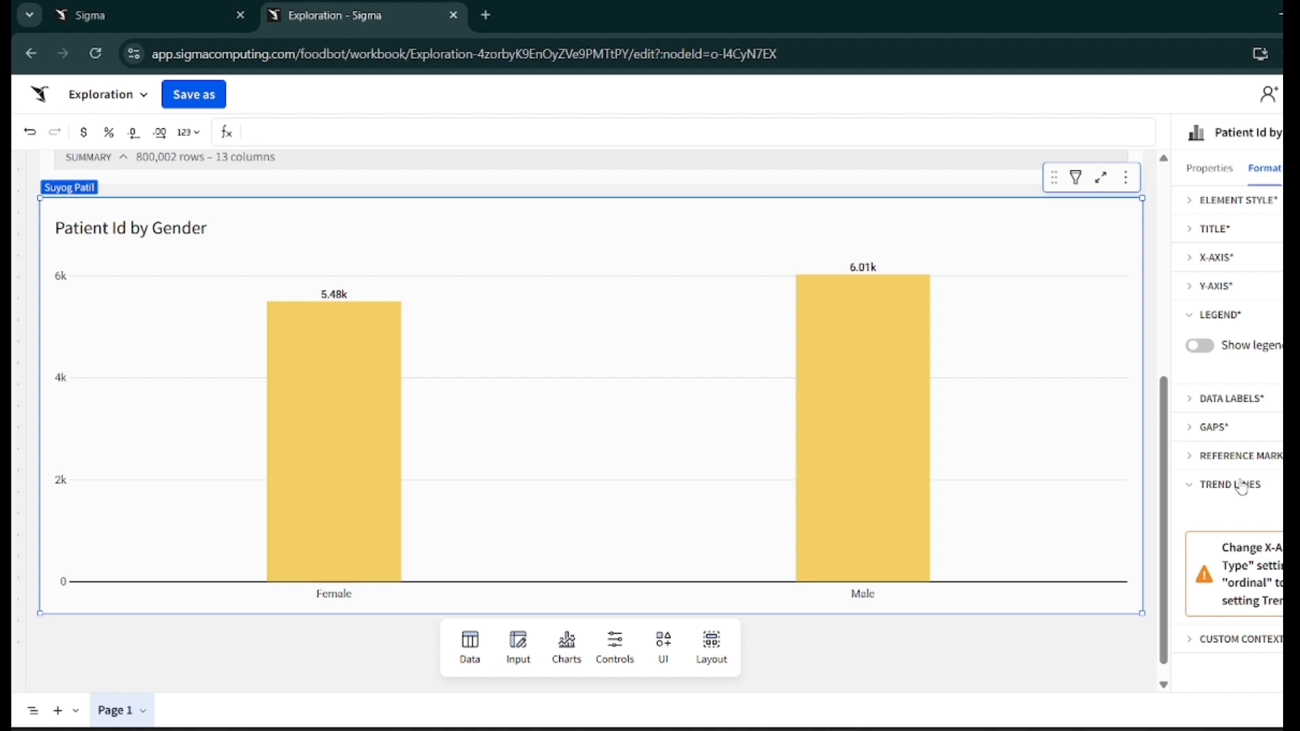
pyautogui.click(1241, 485)
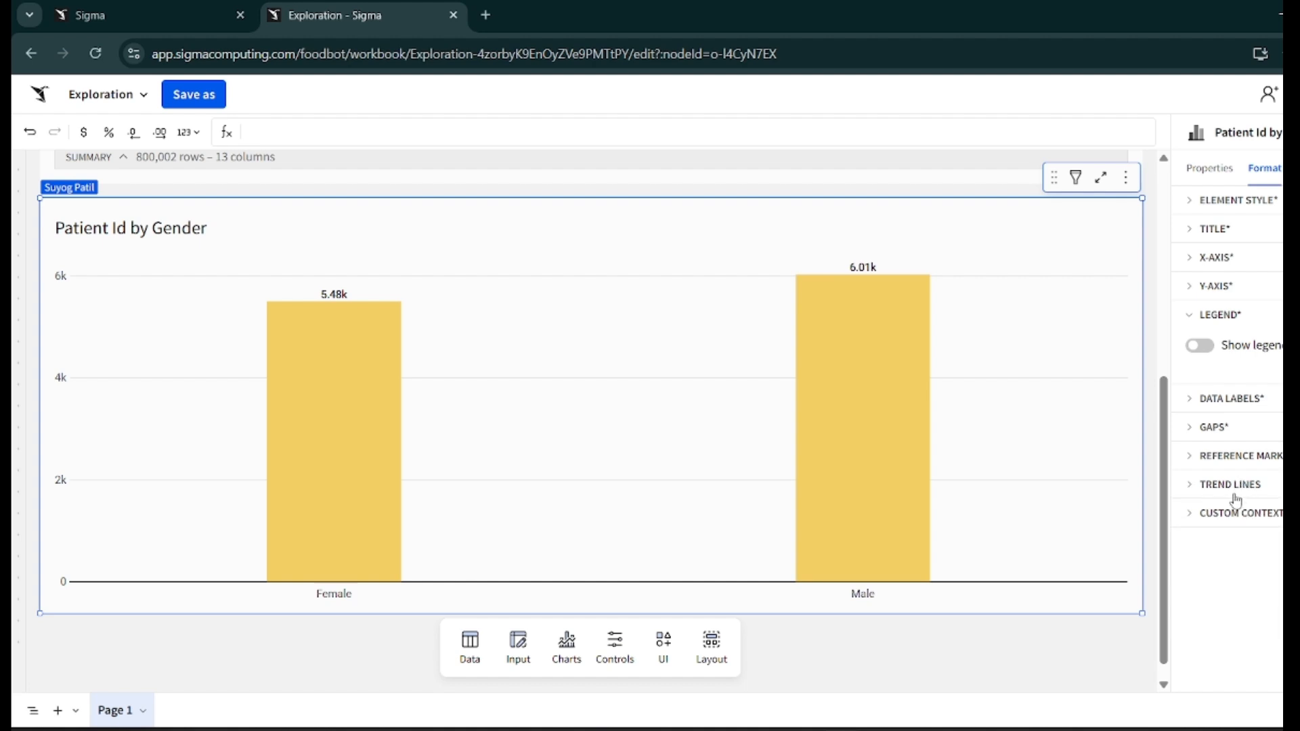
pyautogui.click(1230, 514)
pyautogui.click(1231, 514)
pyautogui.click(1299, 168)
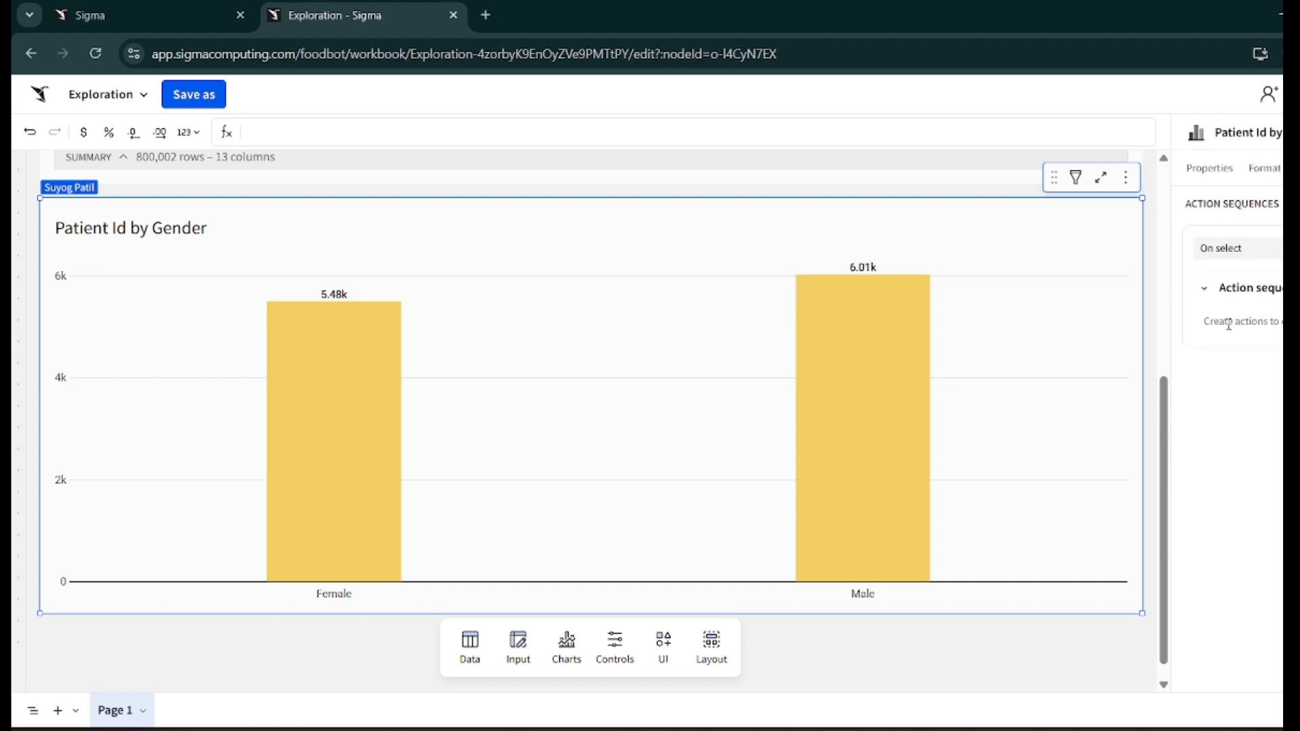
pyautogui.click(1209, 168)
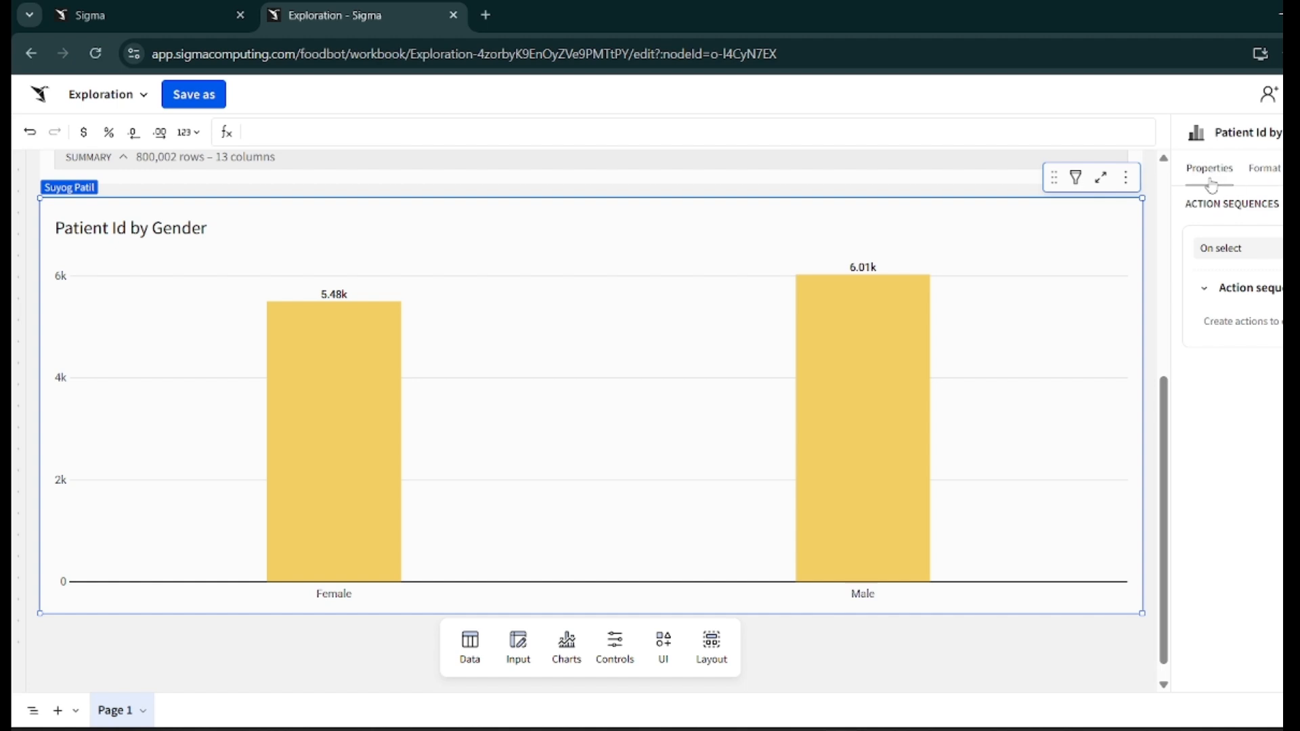
pyautogui.click(1157, 233)
pyautogui.scroll(-1, 859, 551)
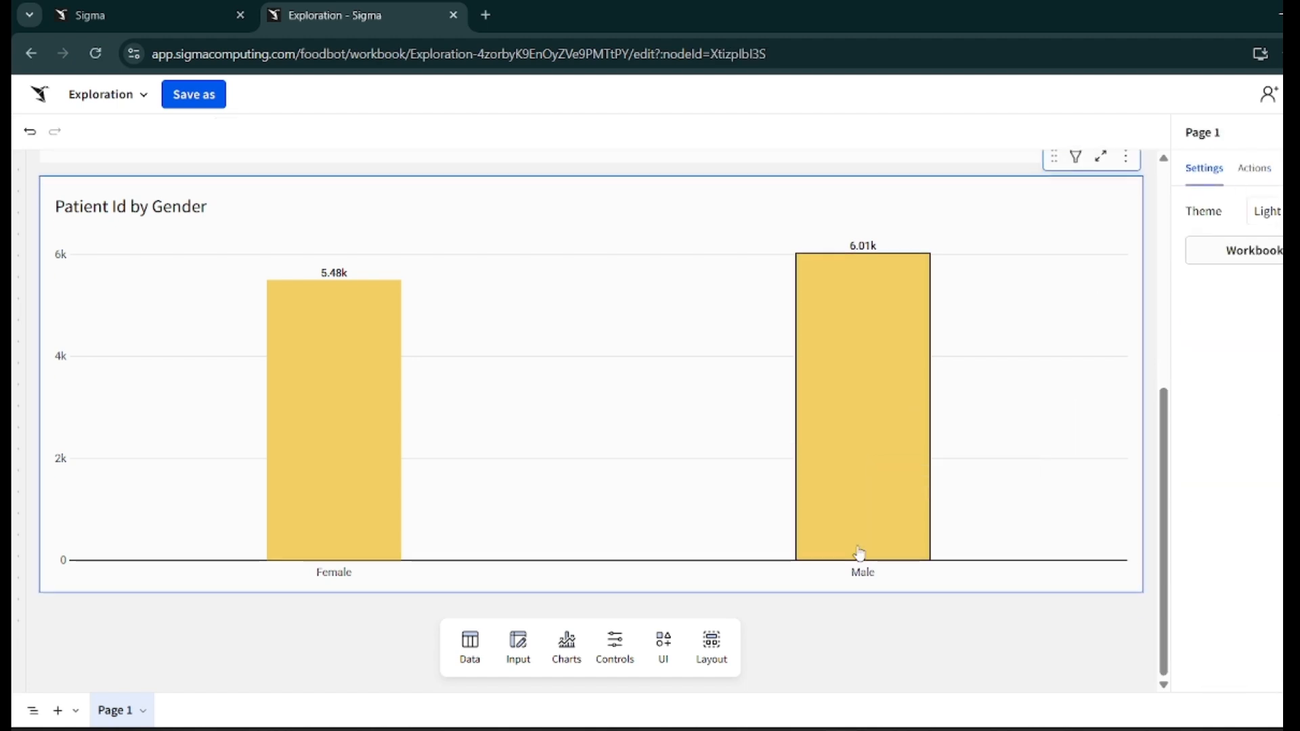
# - Add a date range control above the chart and narrow its width
pyautogui.click(616, 651)
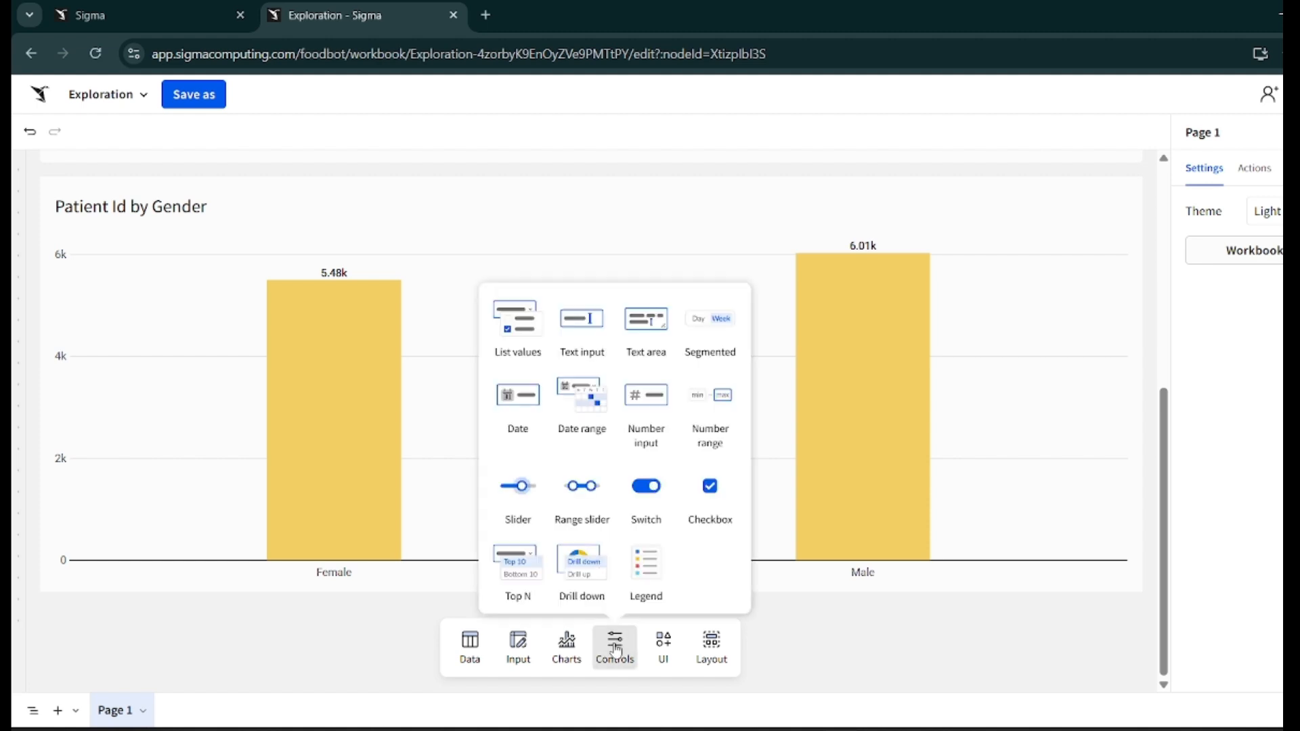
pyautogui.click(575, 411)
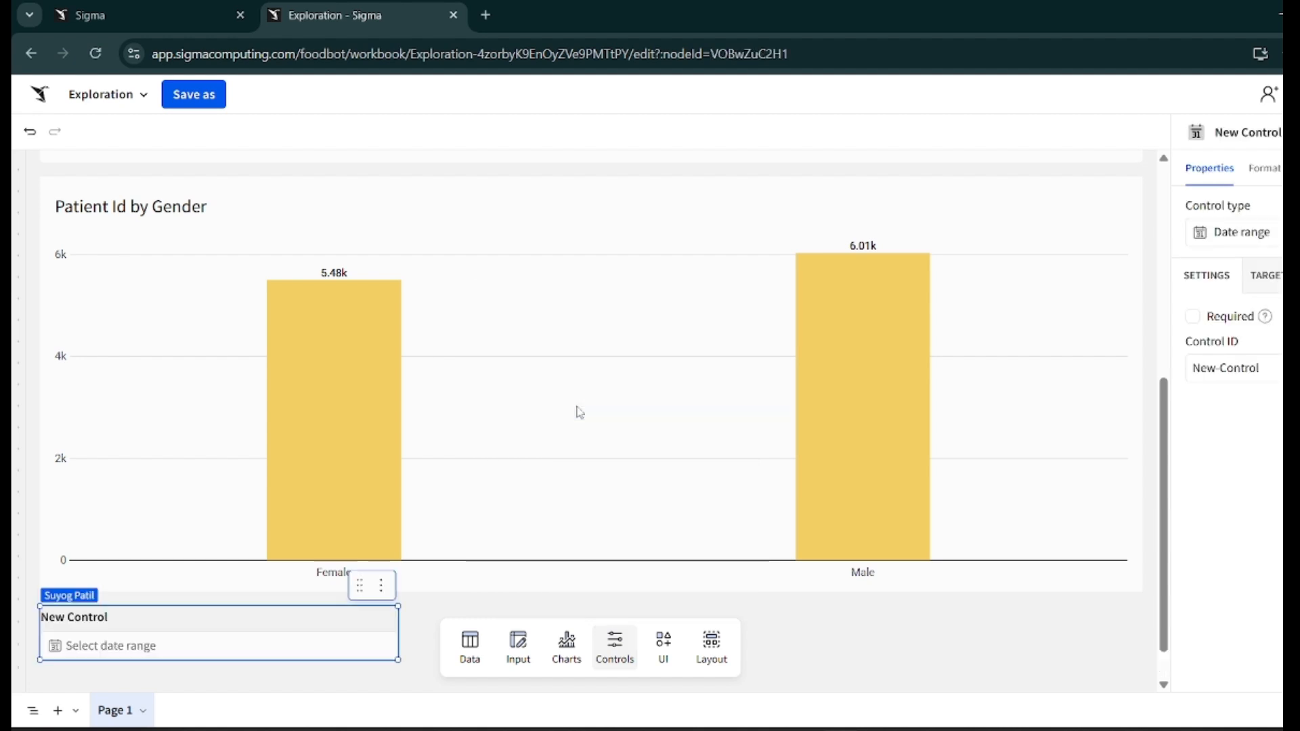
pyautogui.moveTo(305, 630); pyautogui.dragTo(298, 204)
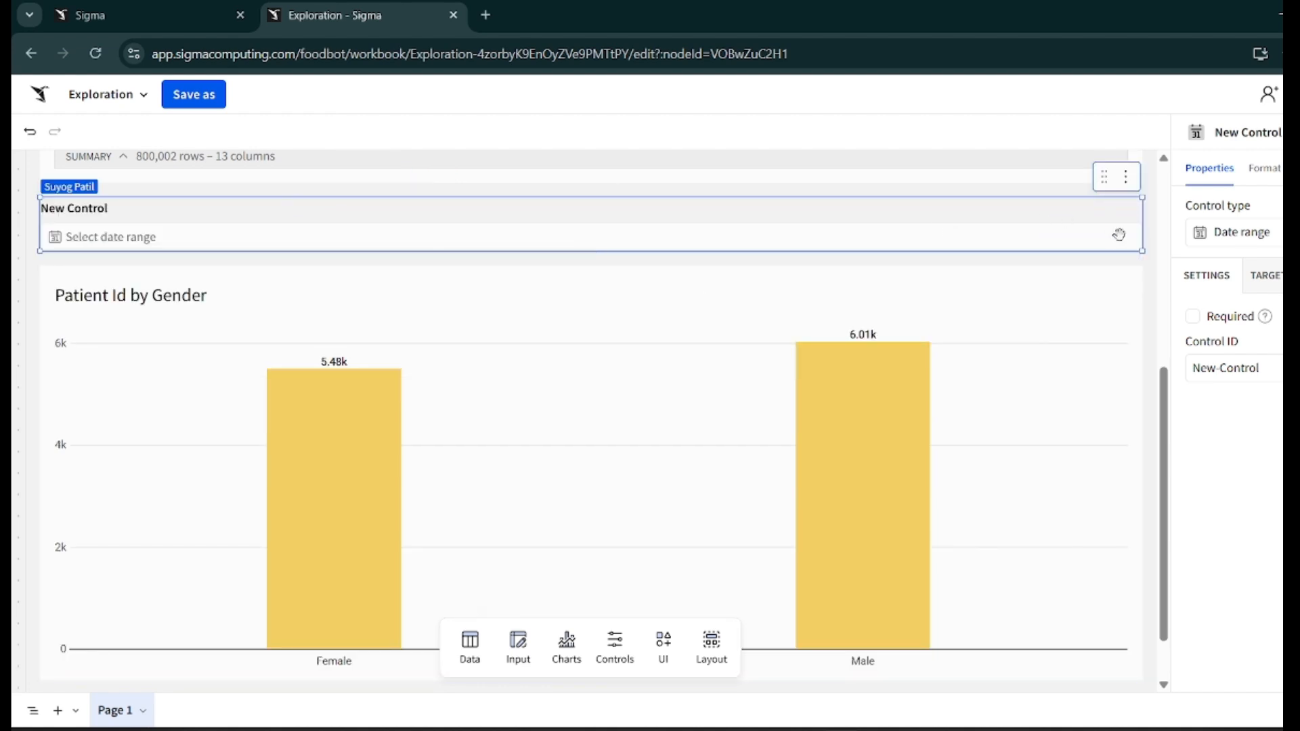
pyautogui.moveTo(1144, 225); pyautogui.dragTo(248, 228)
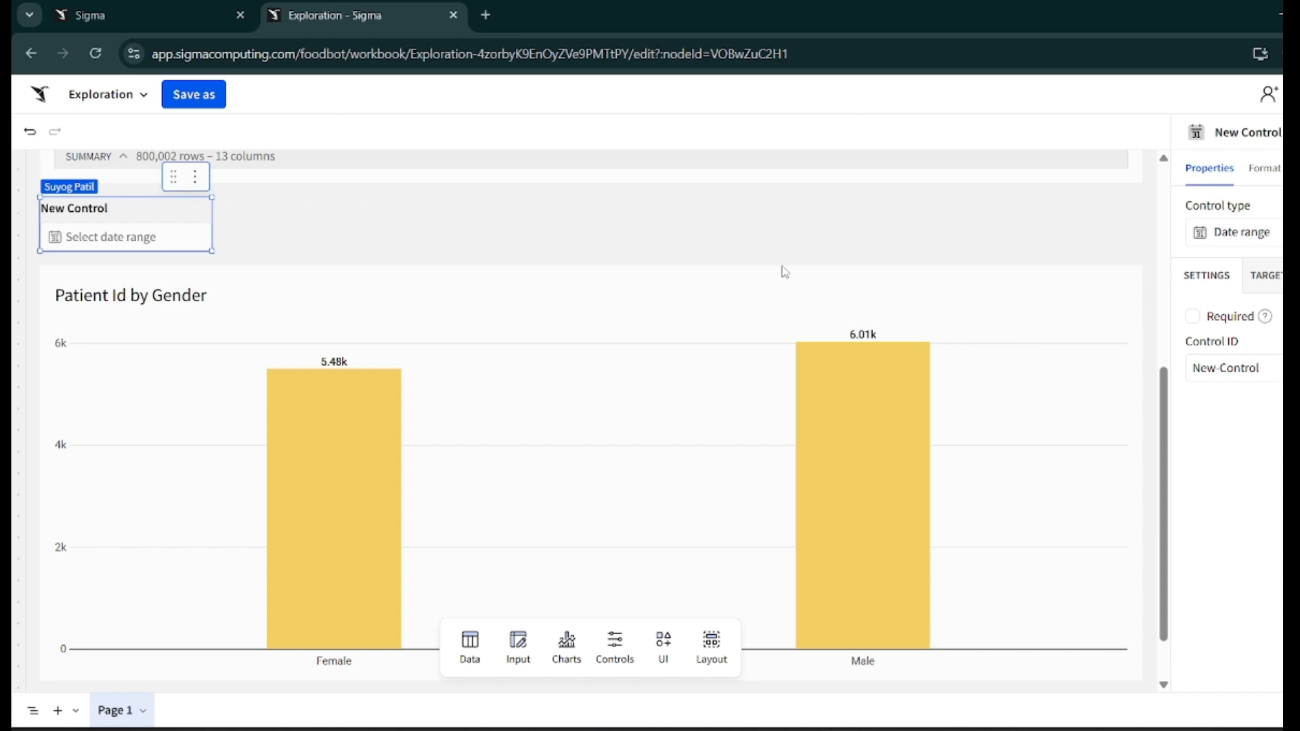
# - Set the date range control's filter target to the Patient Id by Gender chart's Diagnosis Date, removing the Patients Details target
pyautogui.click(1263, 277)
pyautogui.click(1250, 325)
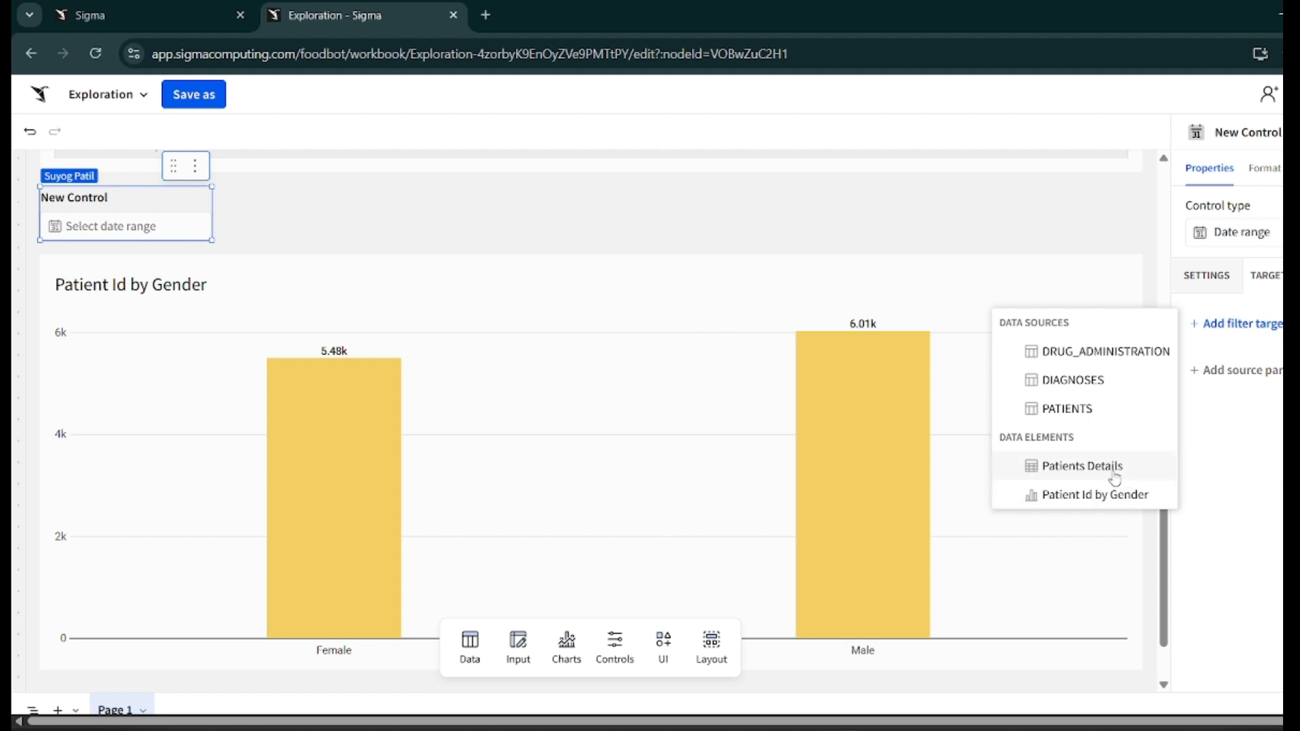
pyautogui.click(1113, 475)
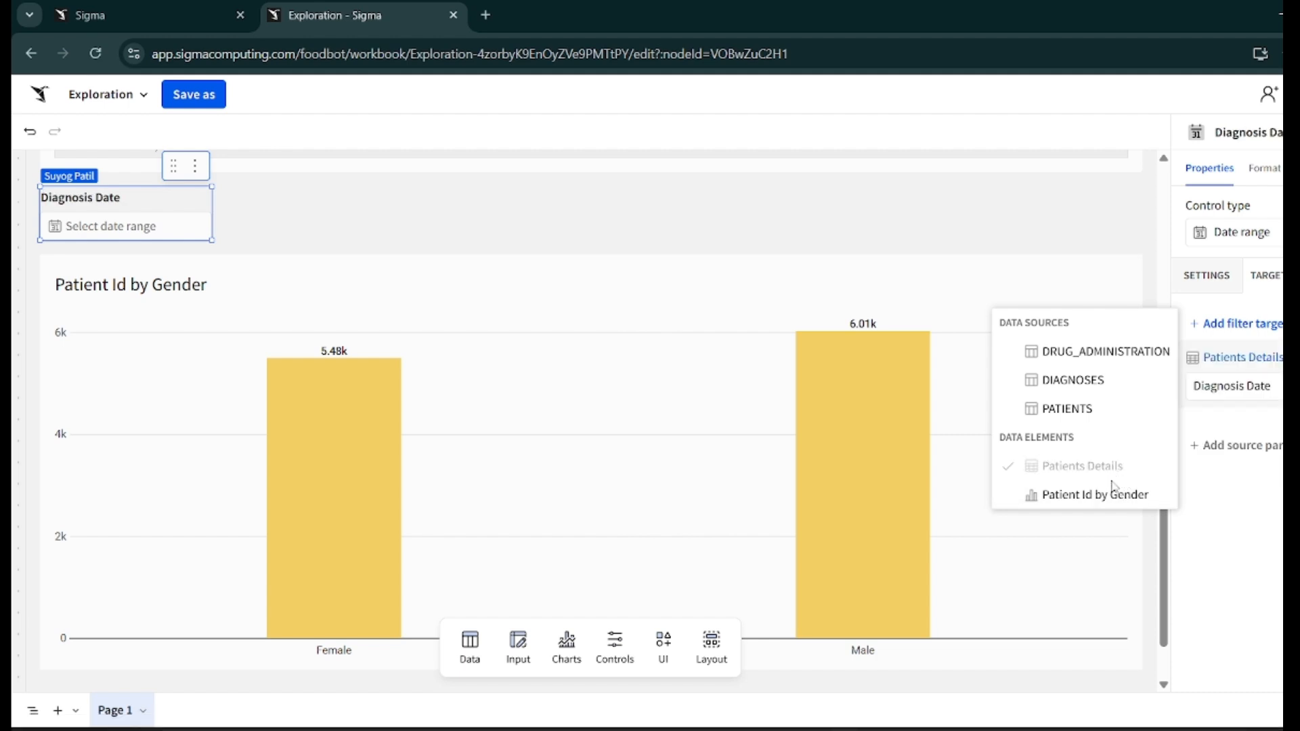
pyautogui.click(1112, 498)
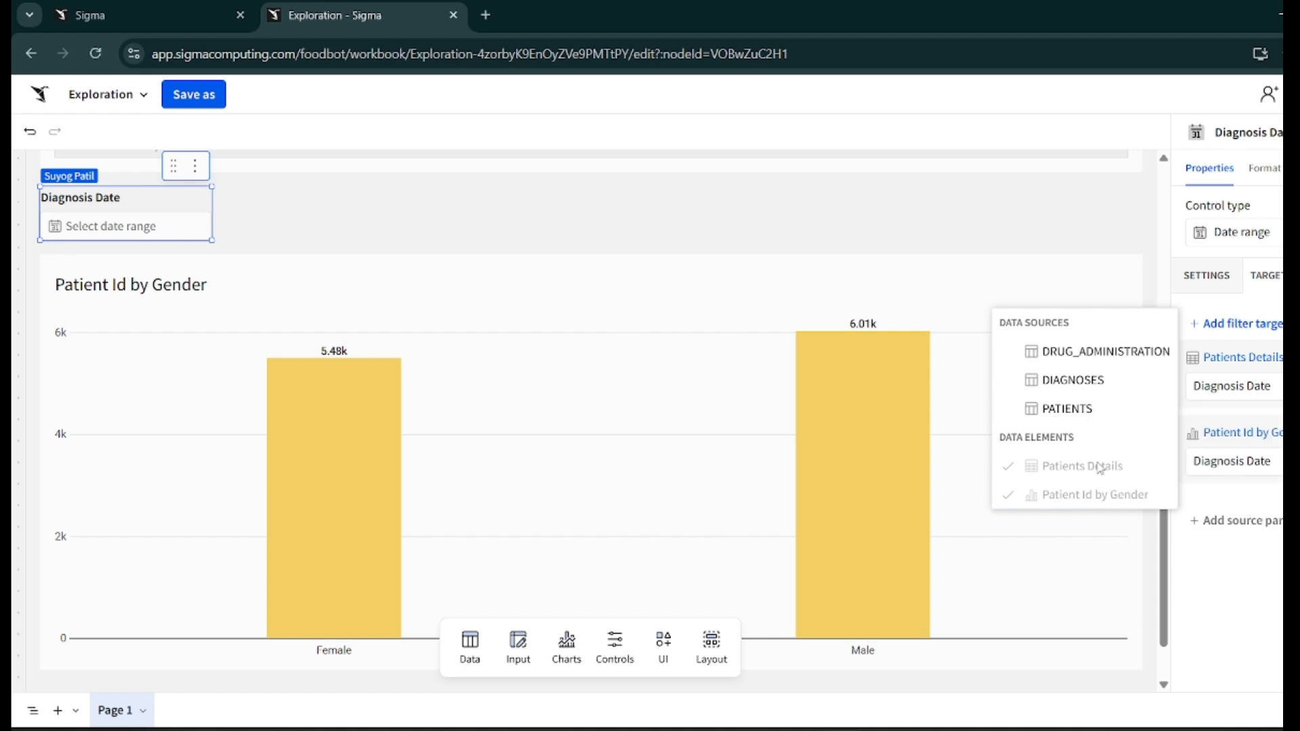
pyautogui.click(1281, 357)
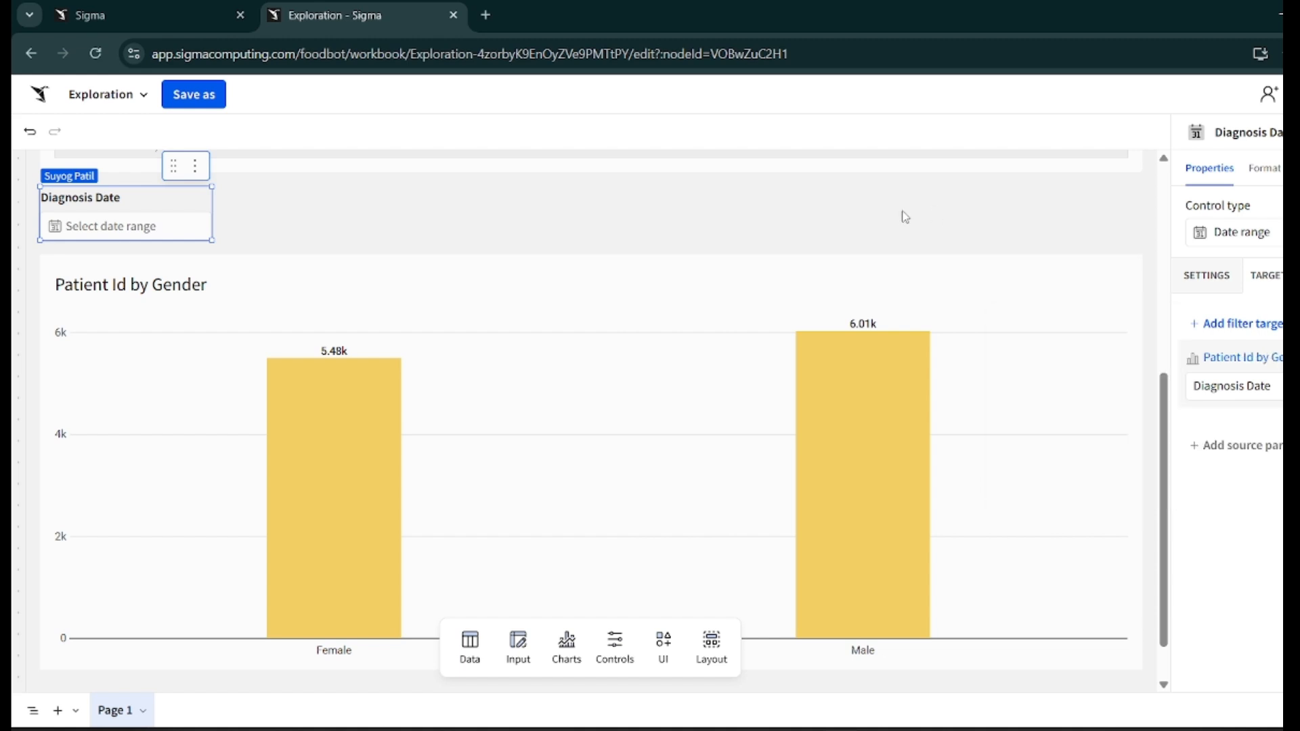
# - Scroll through the Patients Details table to review its date and drug columns
pyautogui.scroll(1, 878, 229)
pyautogui.scroll(5, 438, 210)
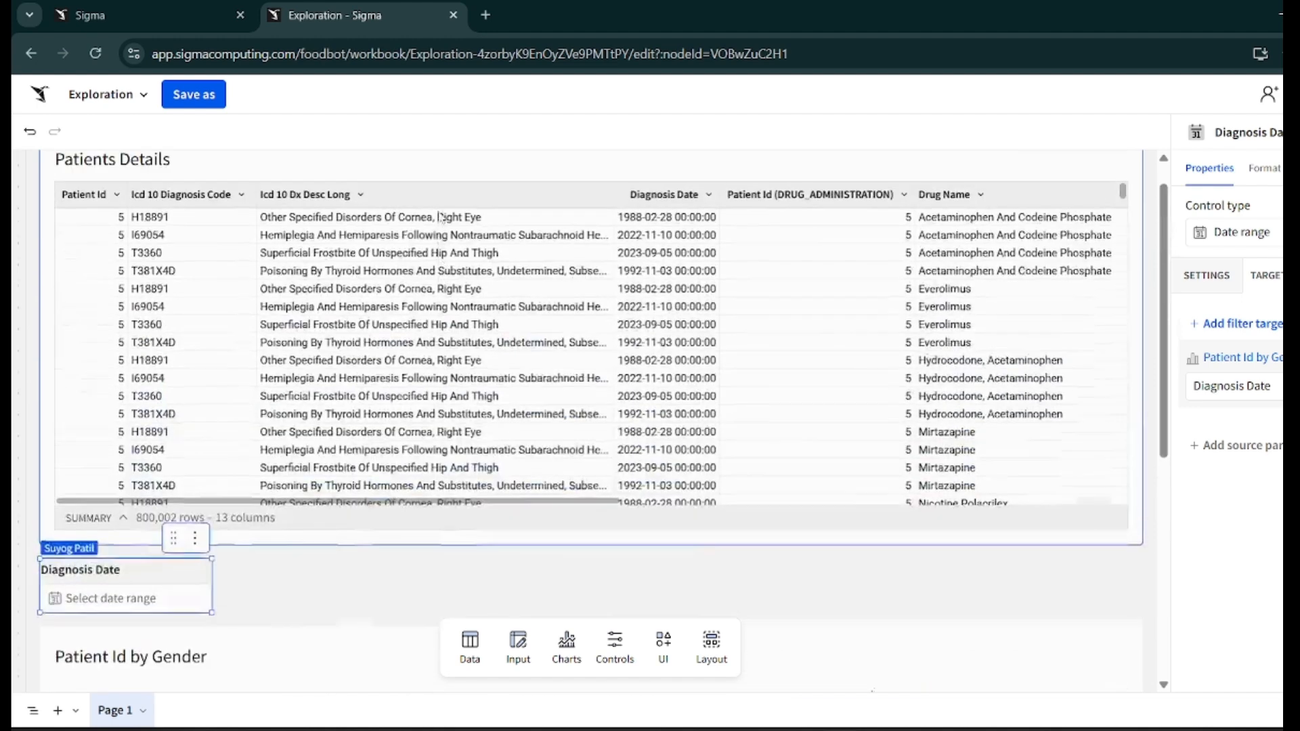
pyautogui.scroll(3, 624, 307)
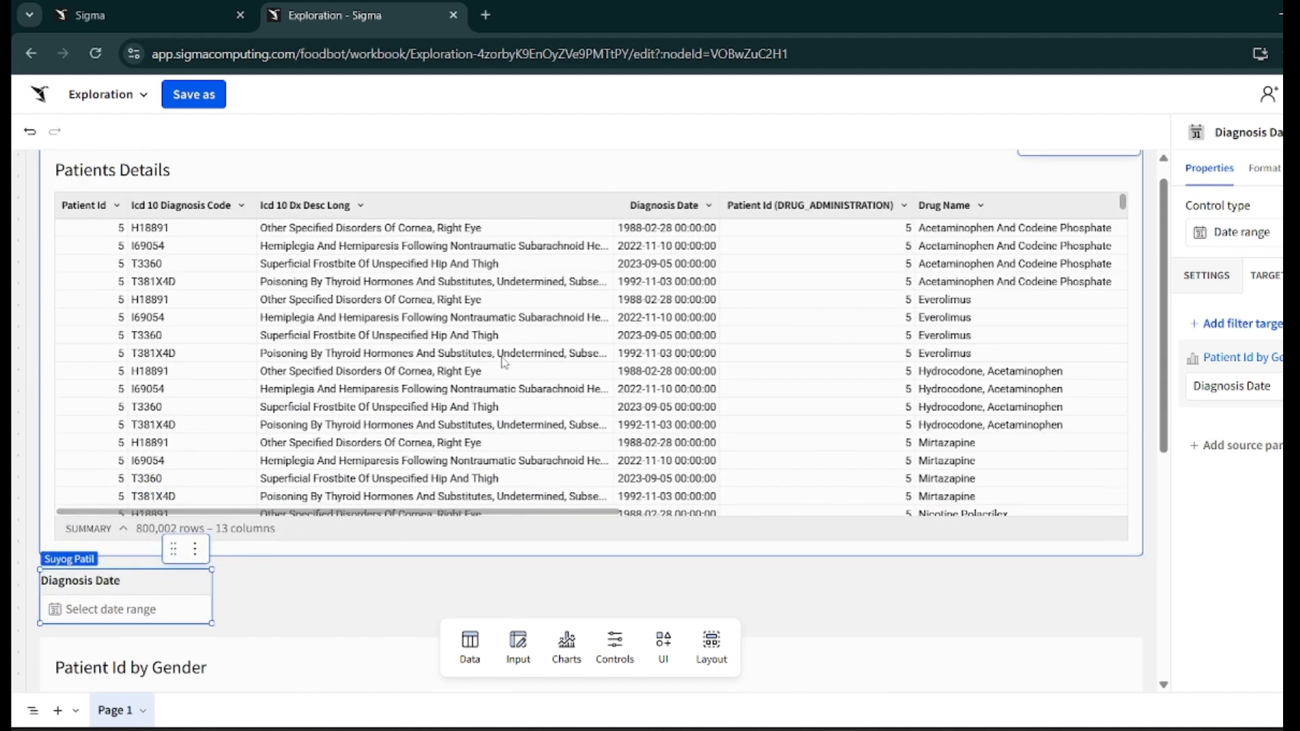
pyautogui.hscroll(2, 503, 362)
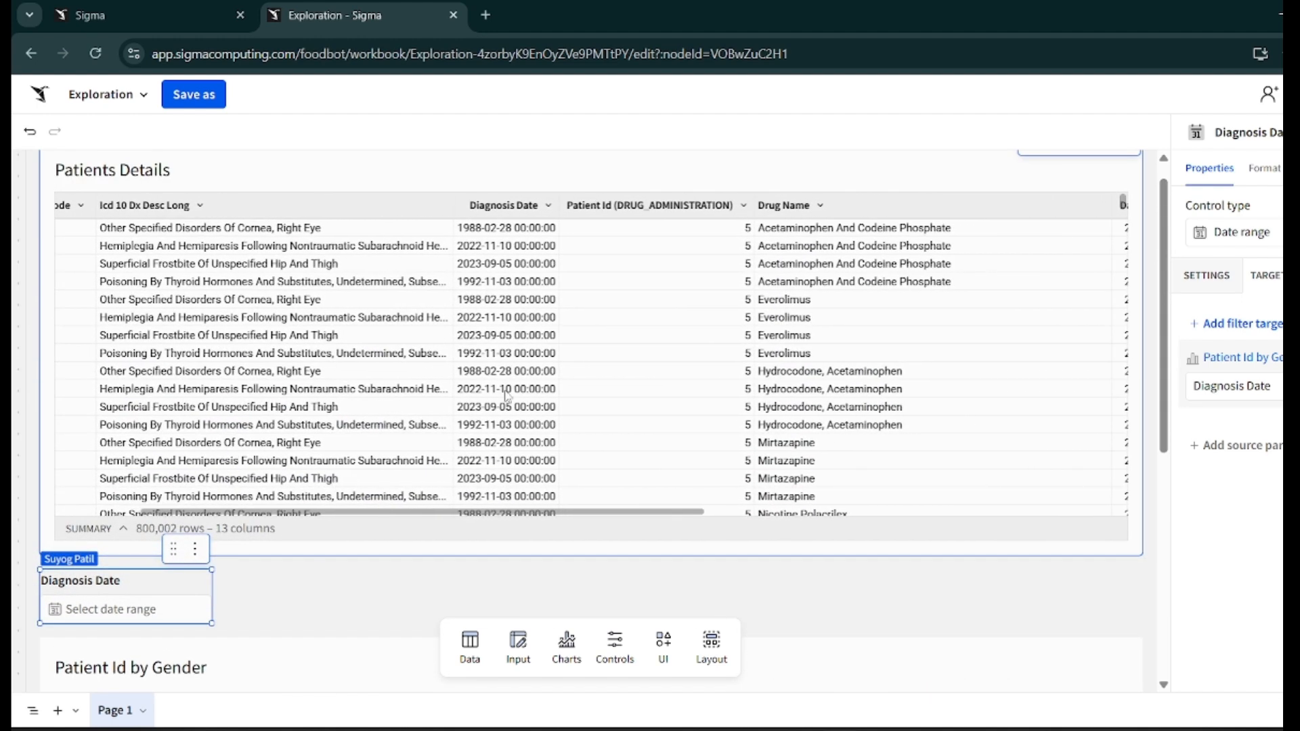
pyautogui.scroll(-2, 393, 579)
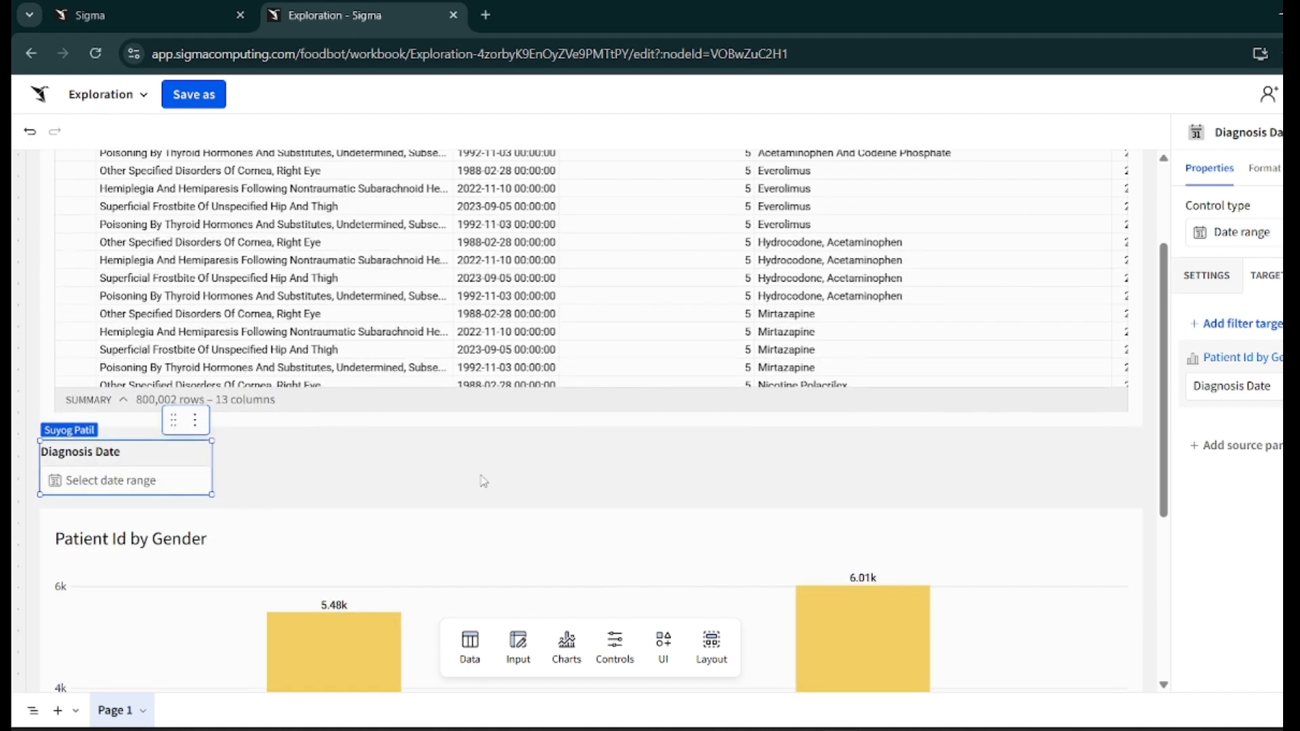
pyautogui.scroll(2, 483, 480)
pyautogui.hscroll(4, 613, 369)
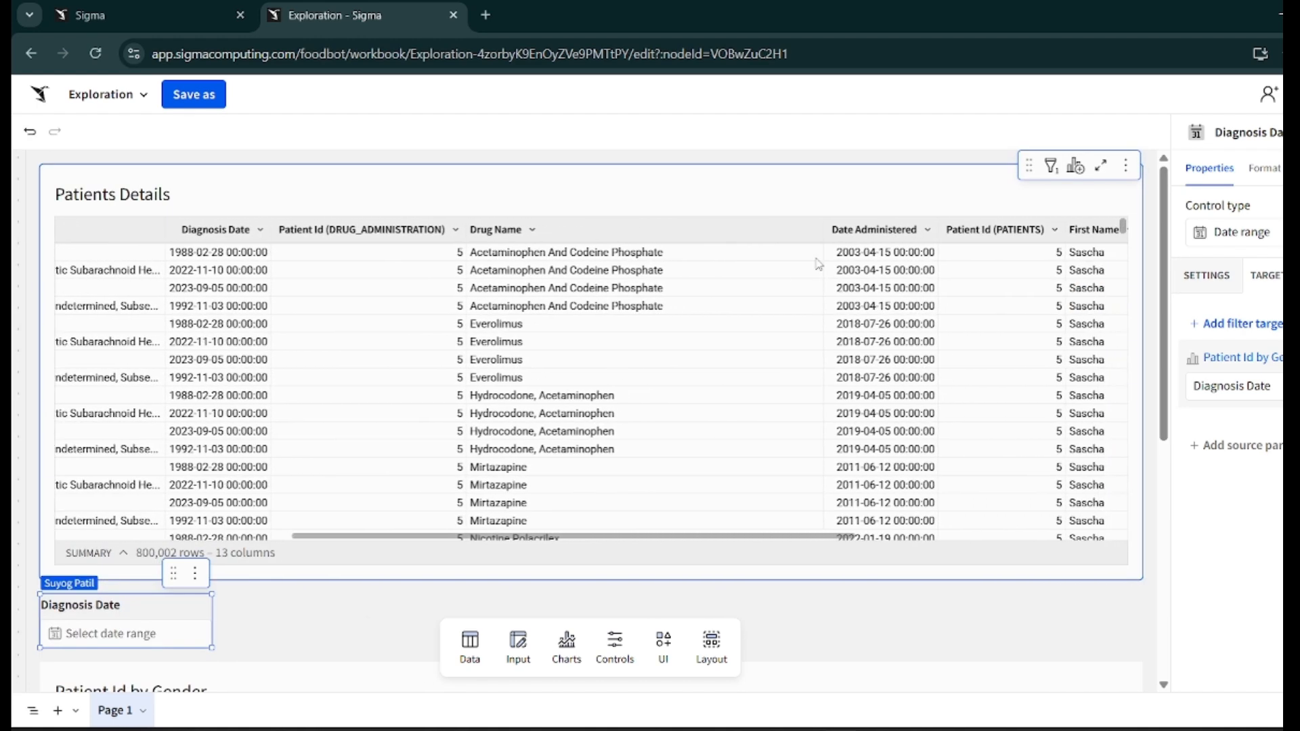
pyautogui.scroll(-10, 882, 406)
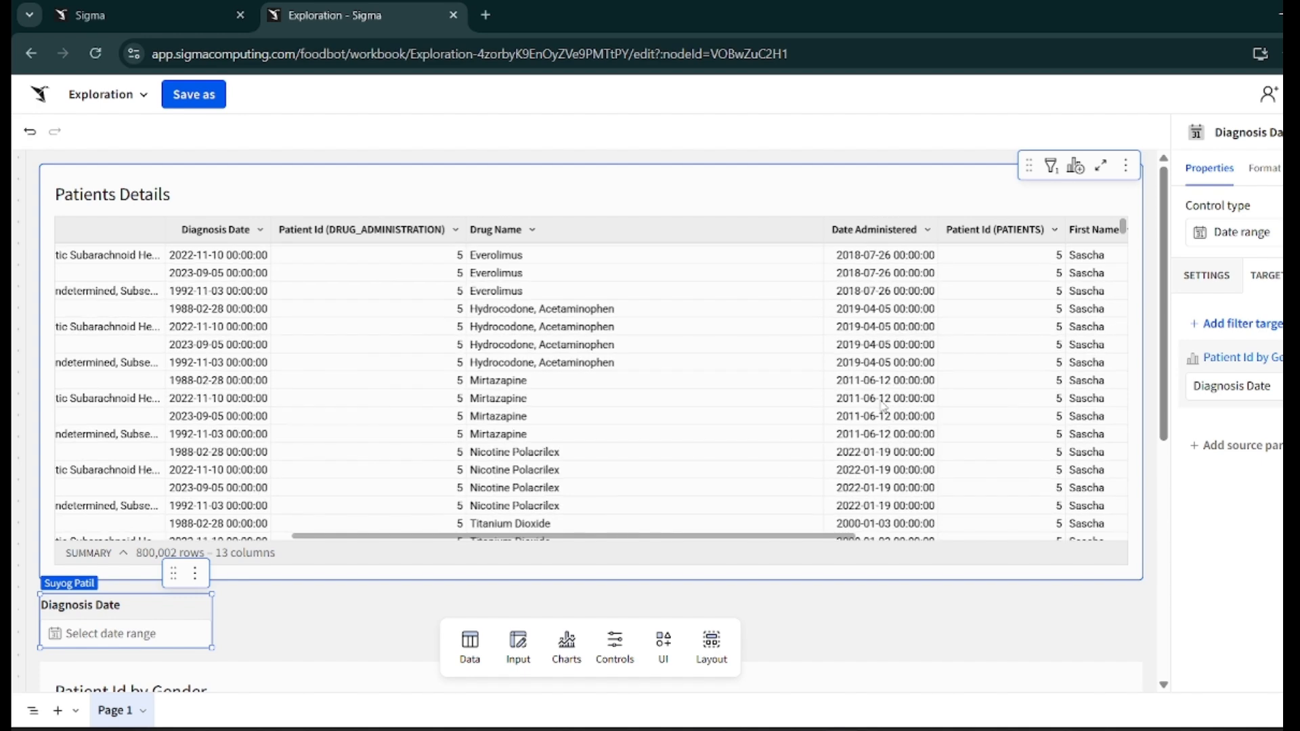
pyautogui.scroll(-3, 868, 658)
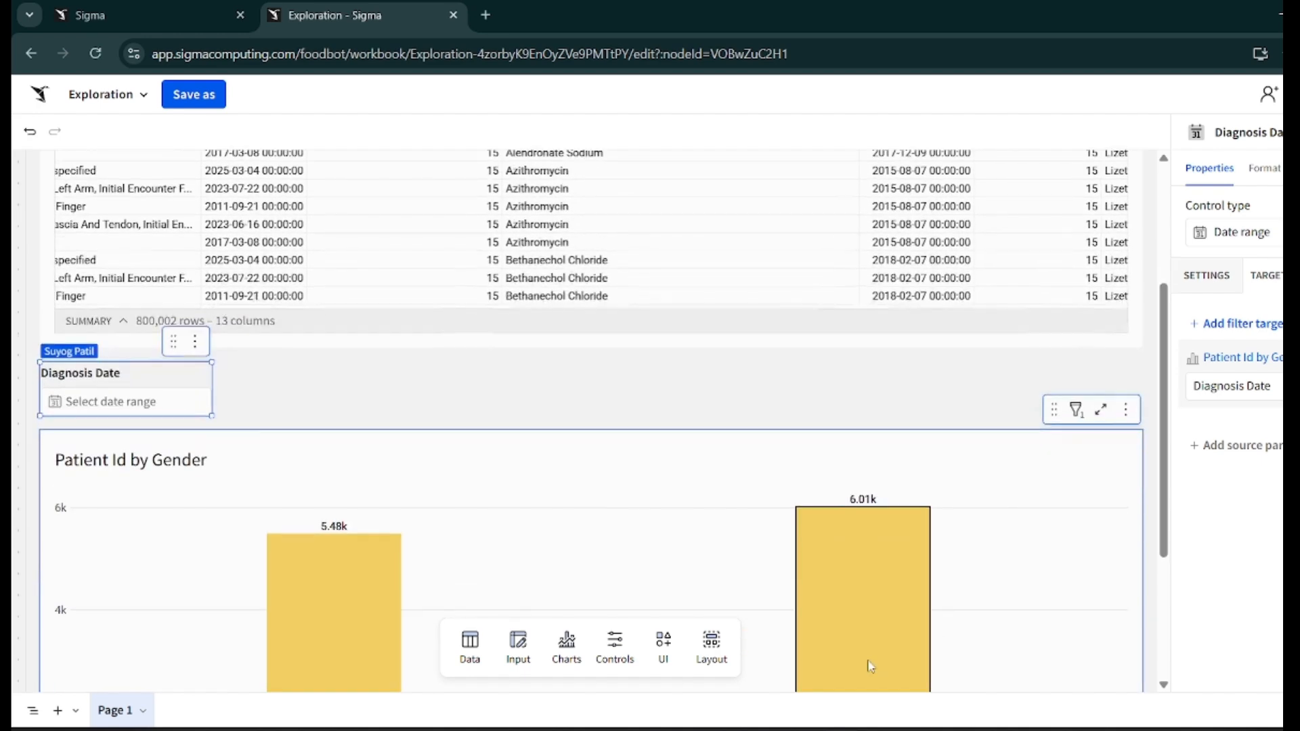
# - Try filtering the chart with a diagnosis date range from 06/04/2025 to 06/11/2025, then clear the range
pyautogui.click(169, 402)
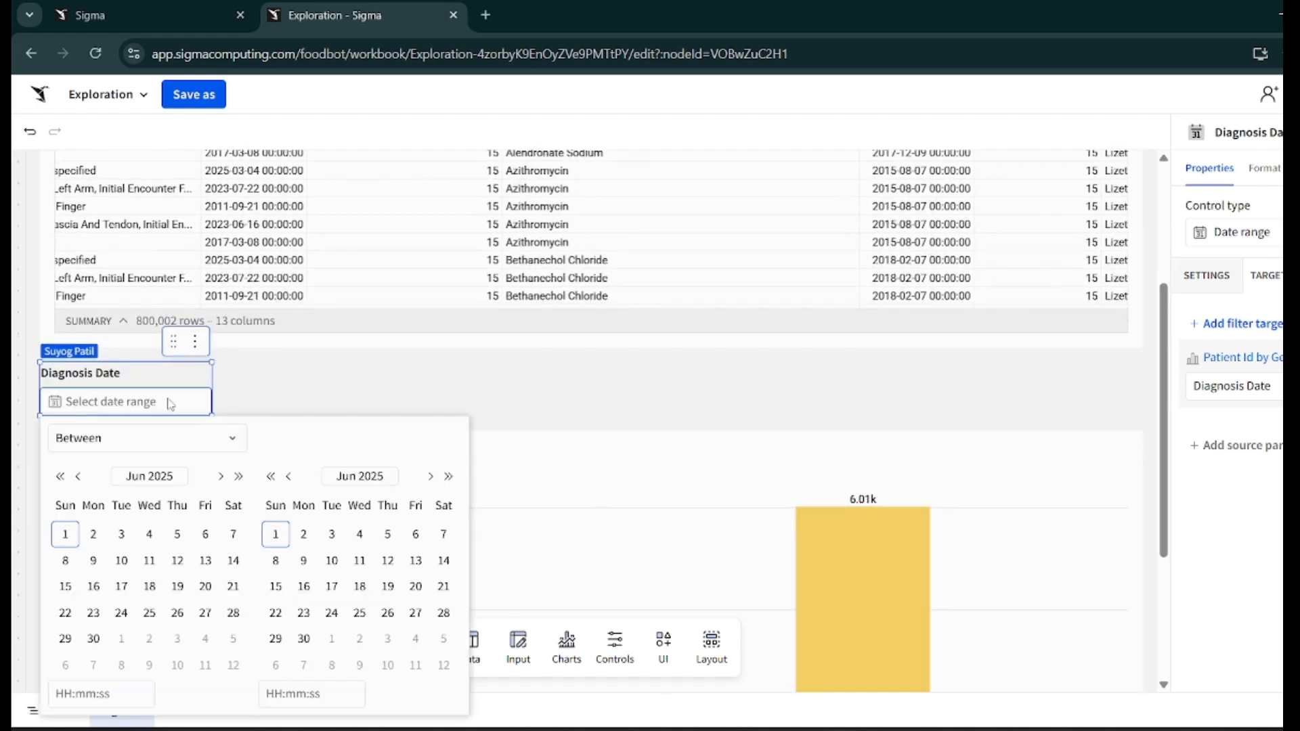
pyautogui.click(150, 534)
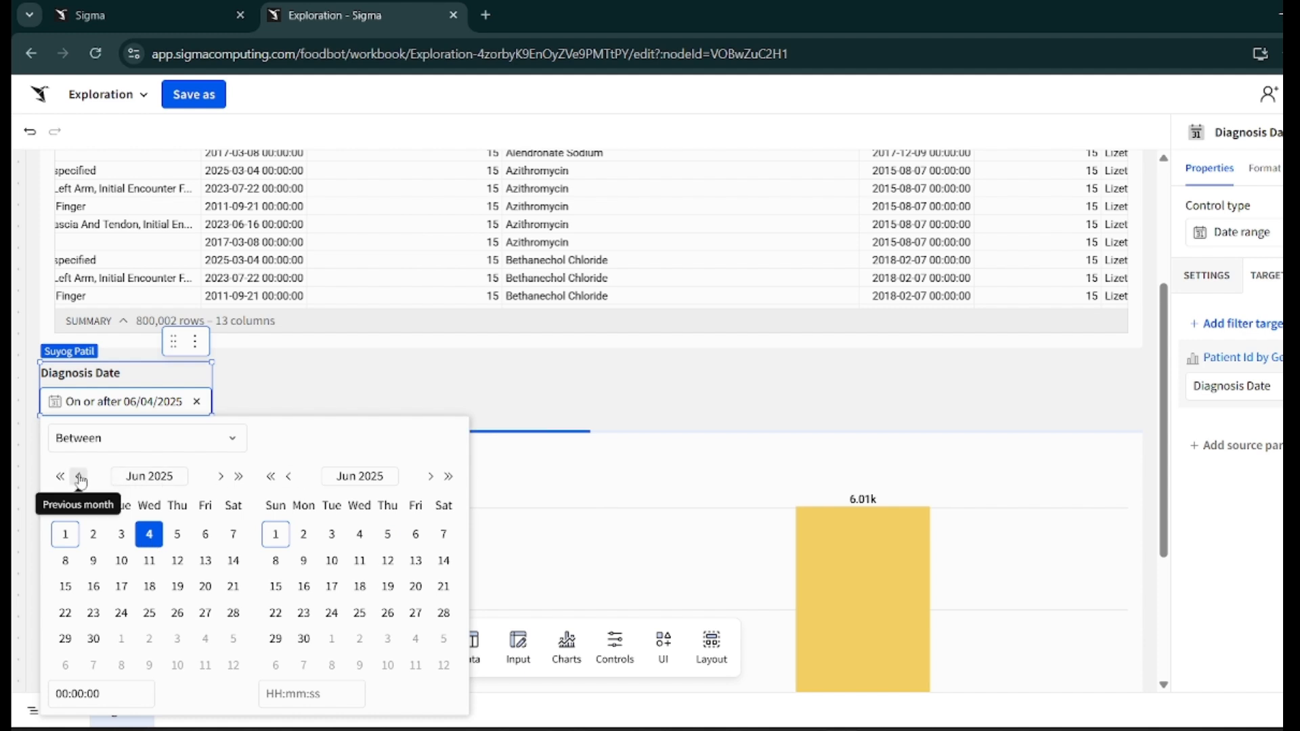
pyautogui.click(366, 559)
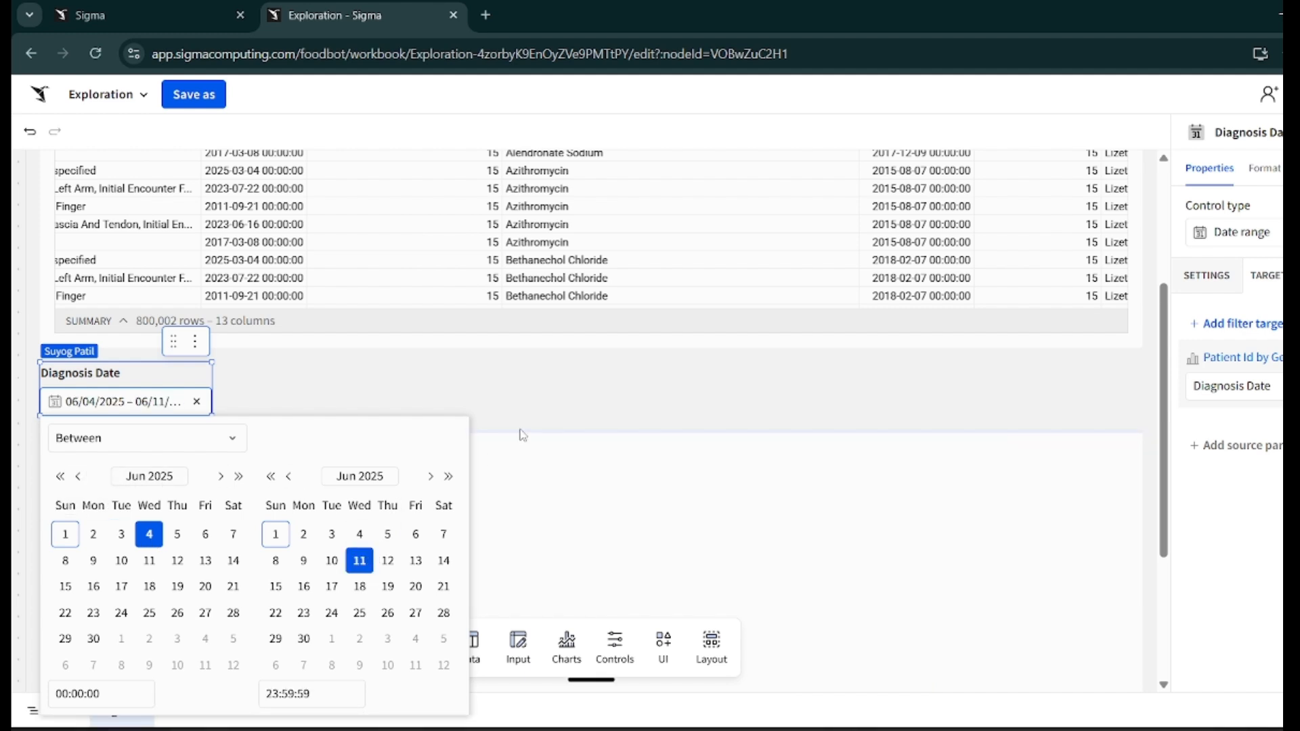
pyautogui.click(551, 403)
pyautogui.scroll(-3, 555, 404)
pyautogui.scroll(1, 551, 403)
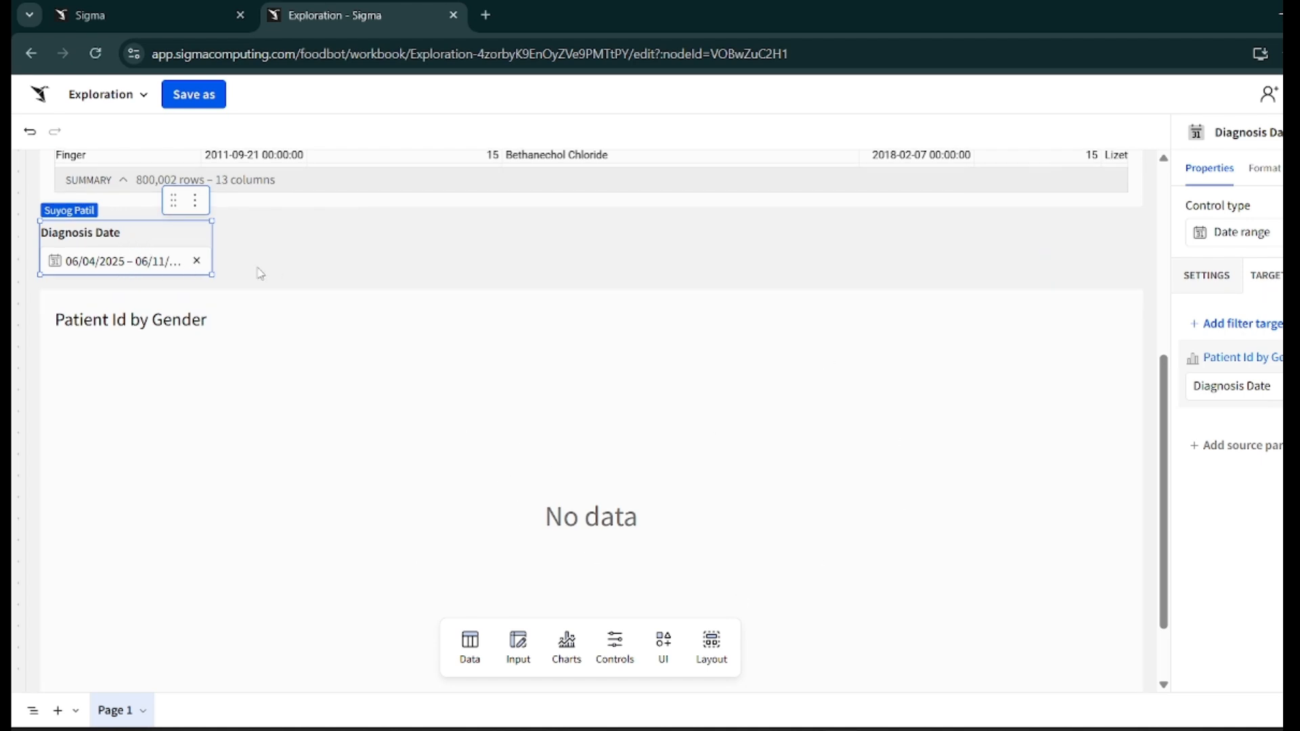
pyautogui.click(195, 260)
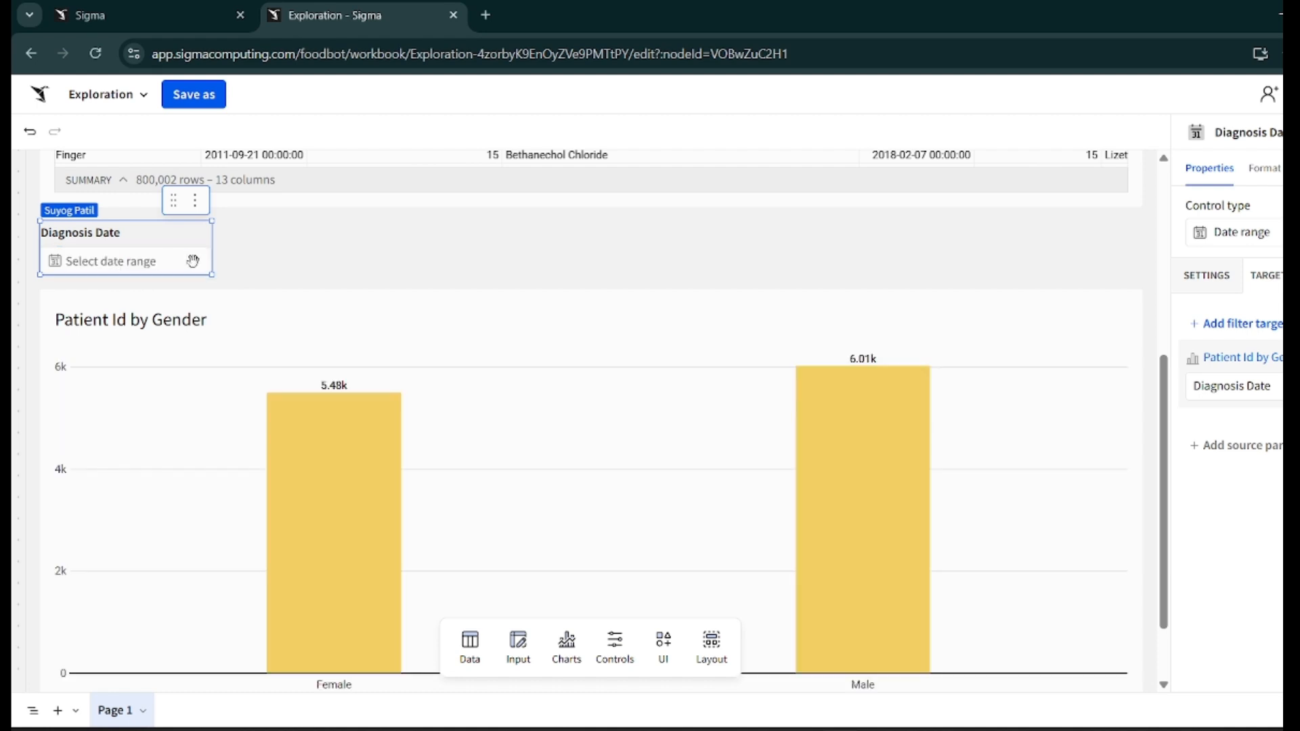
# - Review the Patients Details table and the bar chart around the Diagnosis Date control
pyautogui.click(303, 249)
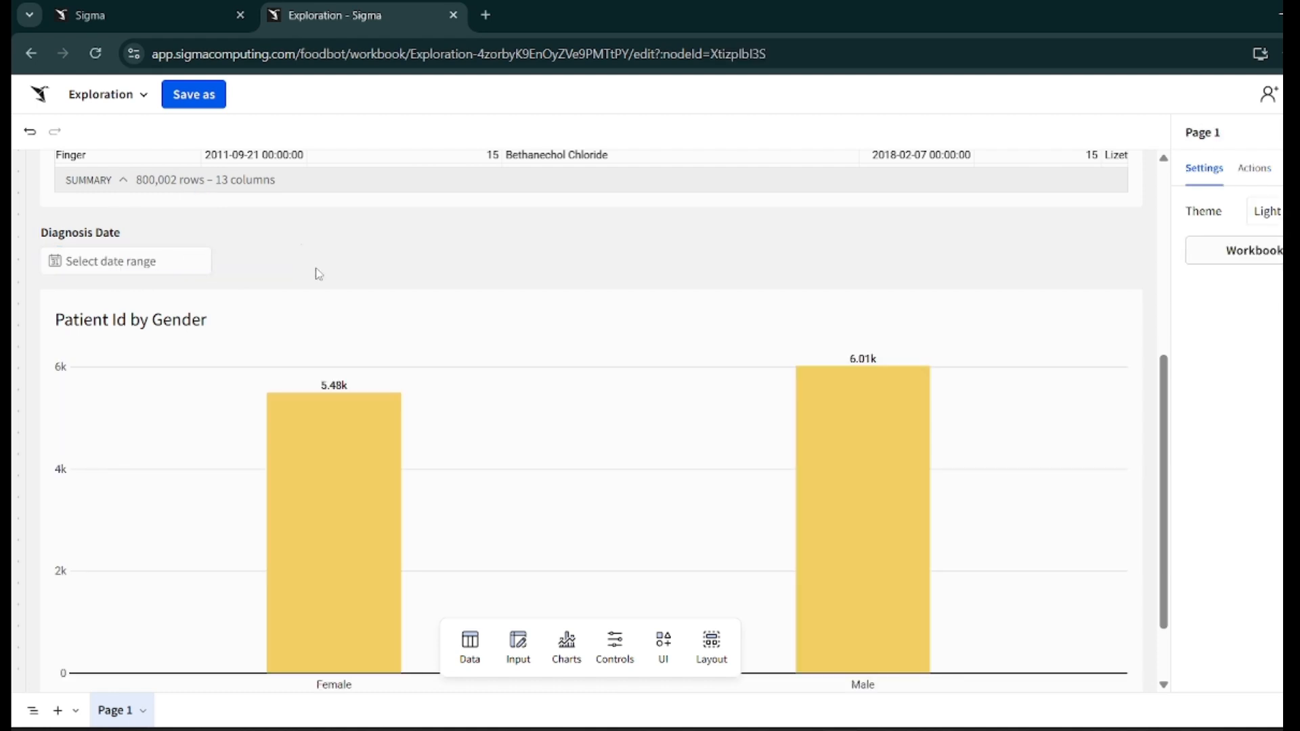
pyautogui.scroll(-1, 278, 259)
pyautogui.scroll(2, 276, 258)
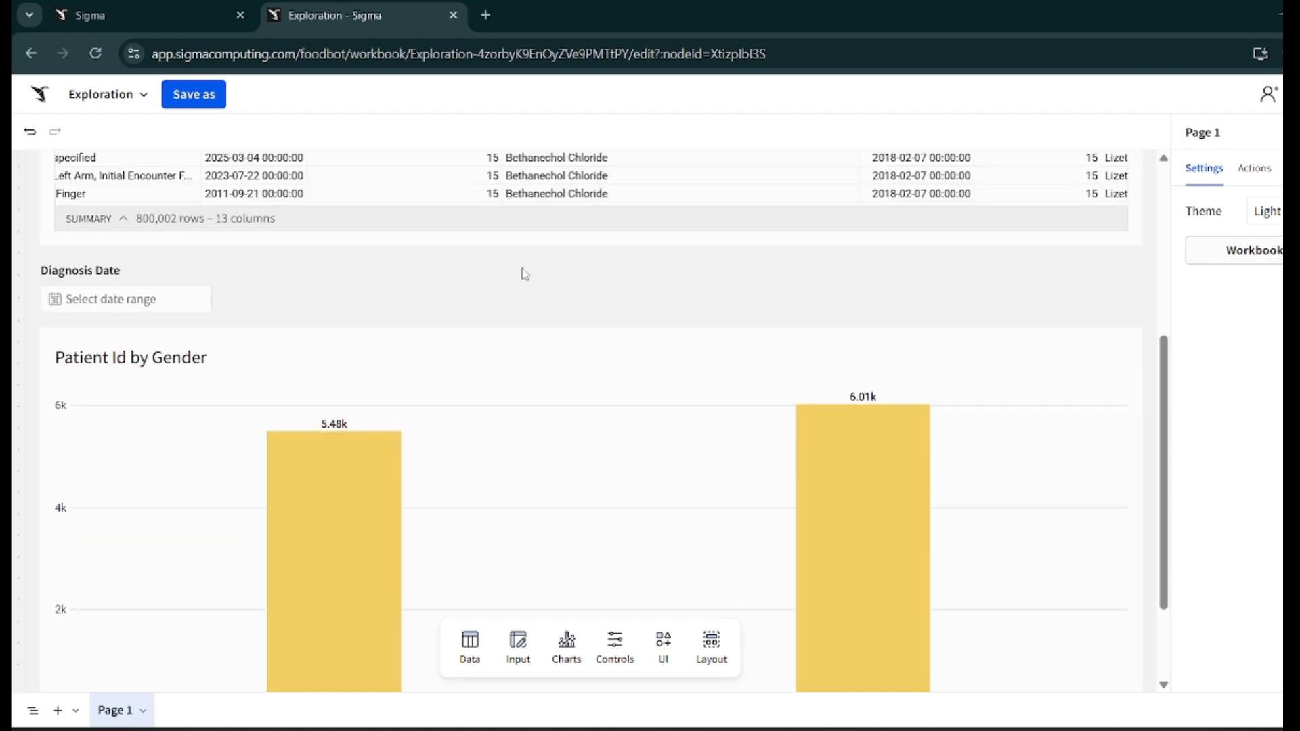
pyautogui.scroll(-2, 560, 316)
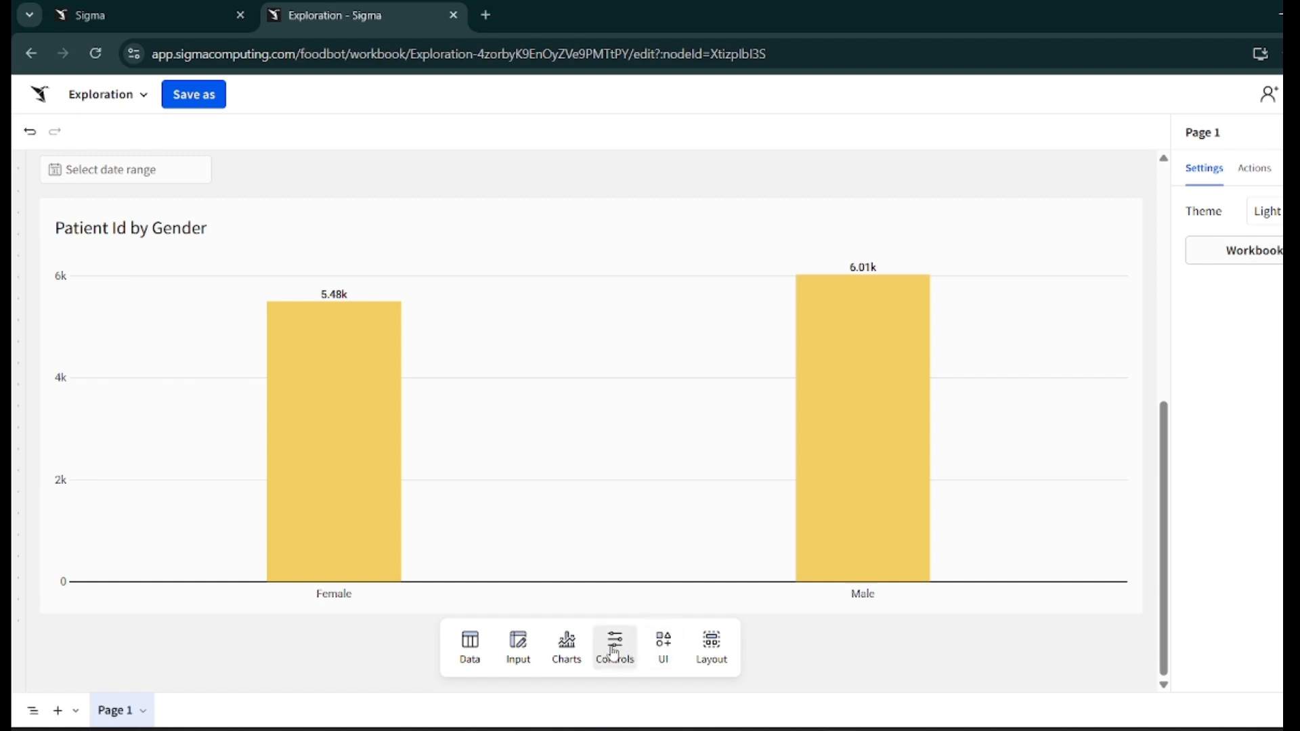
pyautogui.scroll(8, 369, 196)
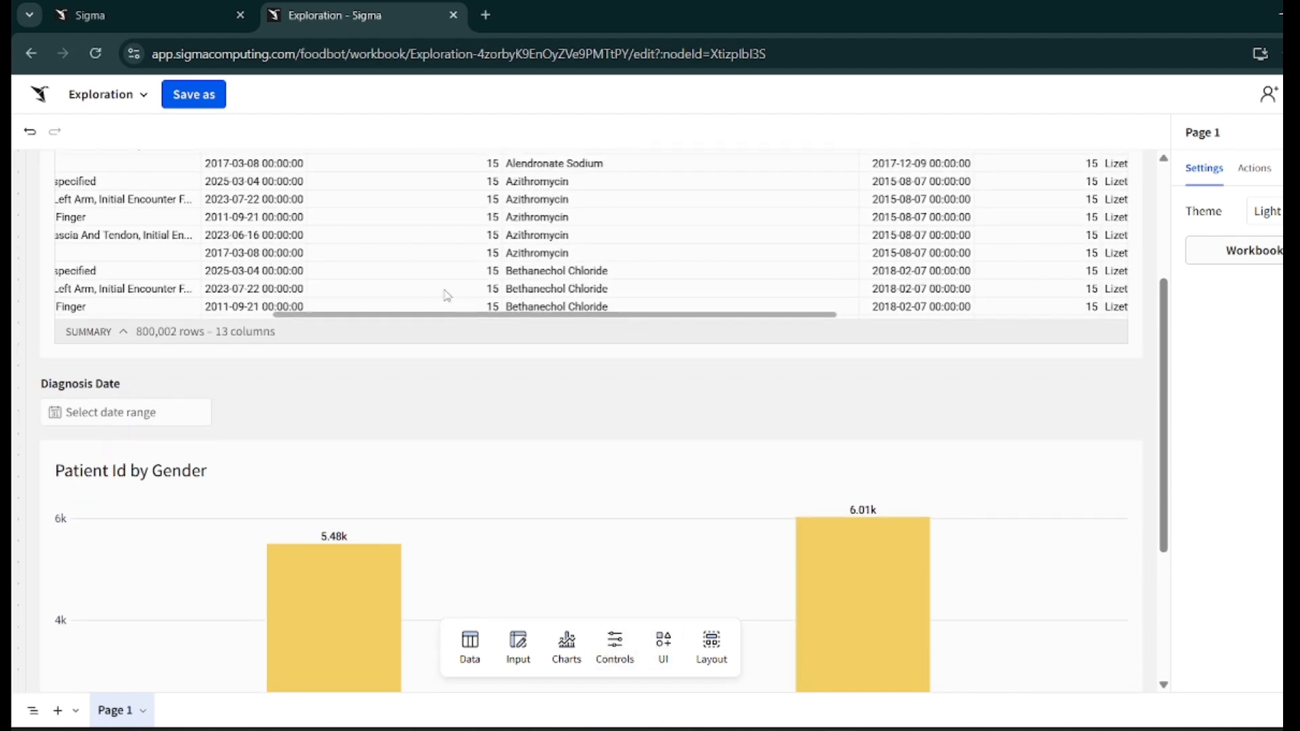
pyautogui.scroll(5, 1100, 357)
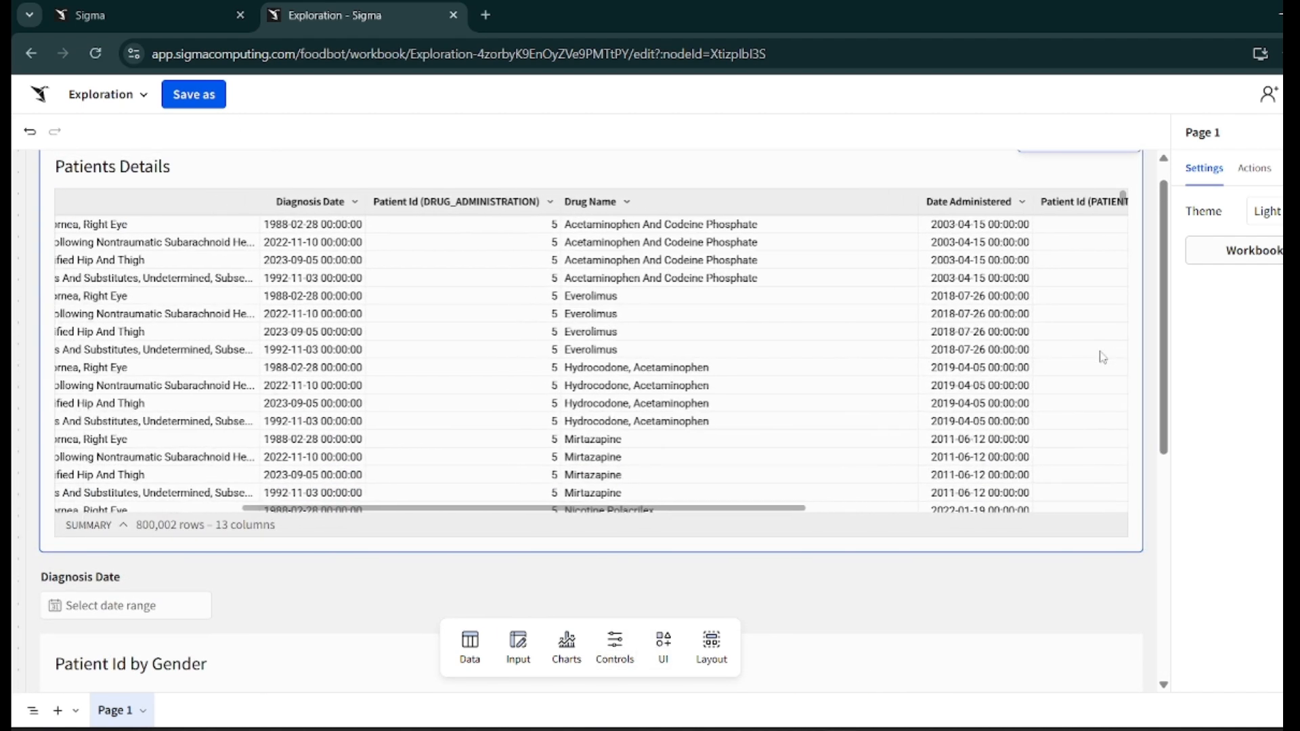
pyautogui.click(954, 192)
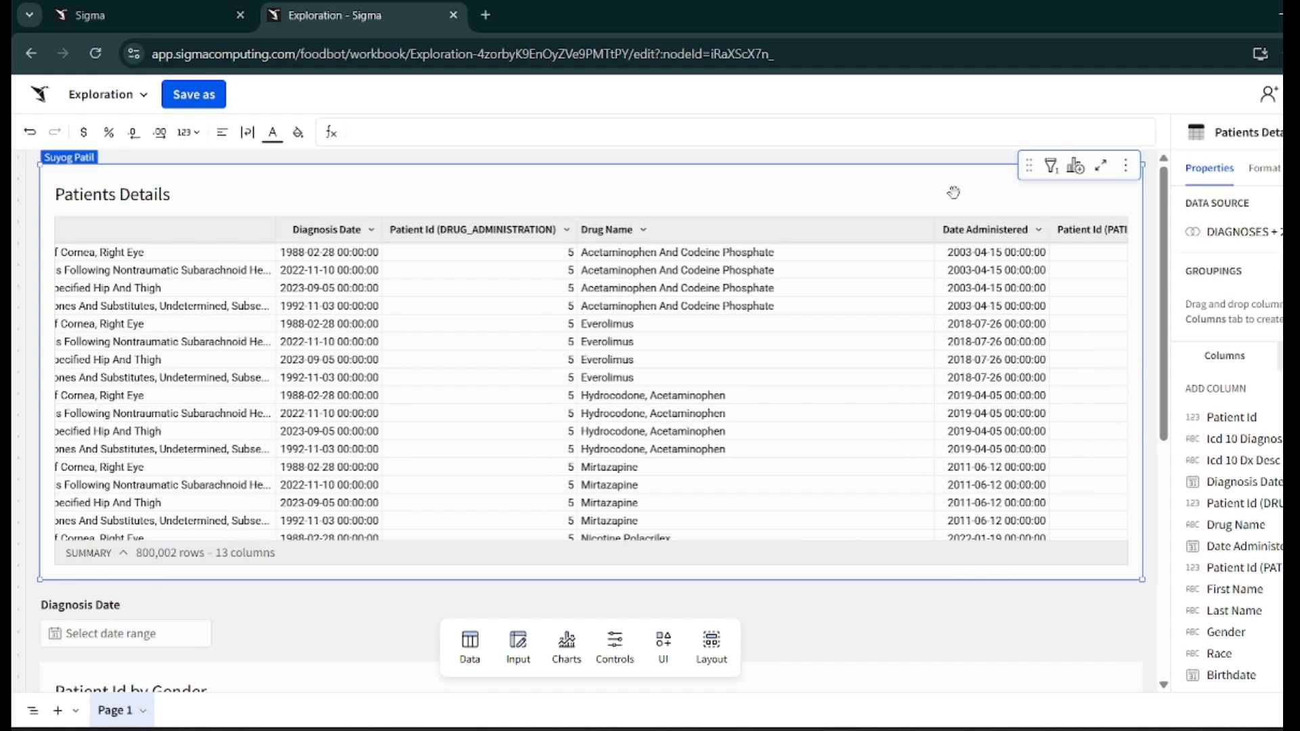
pyautogui.scroll(-3, 1053, 620)
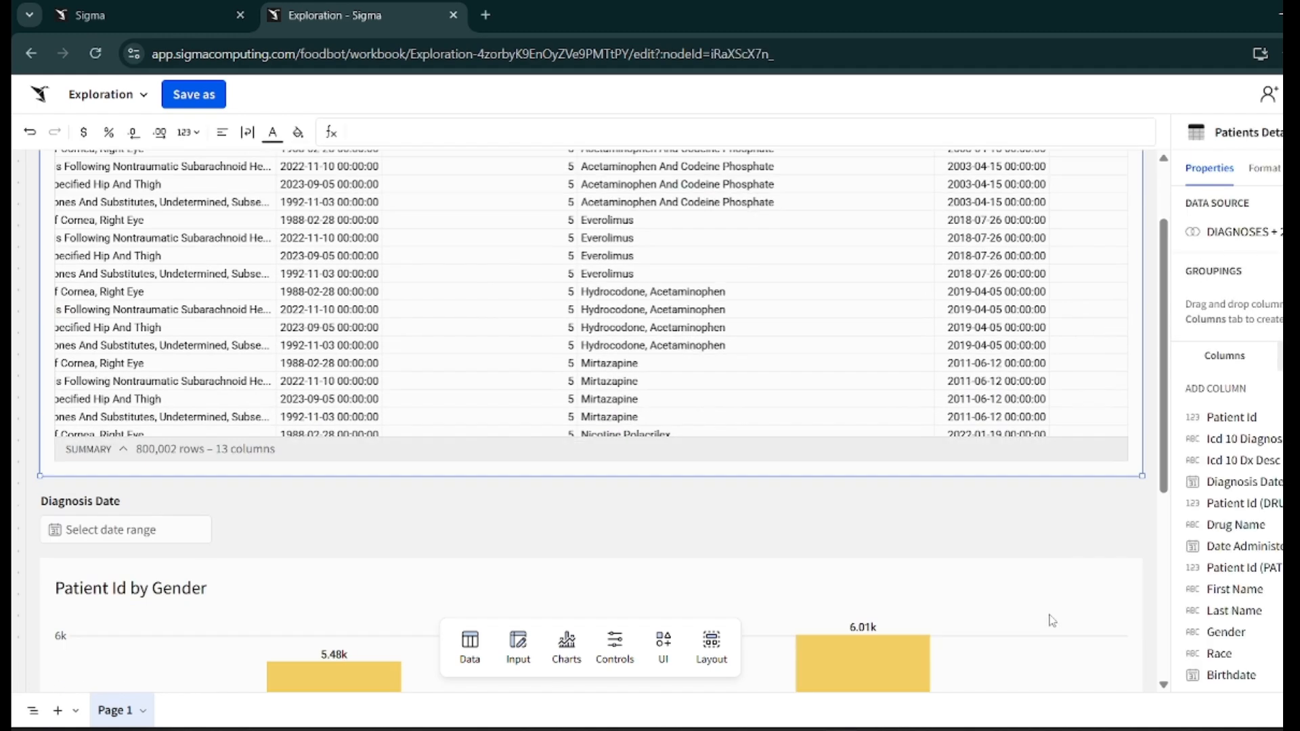
pyautogui.click(1041, 539)
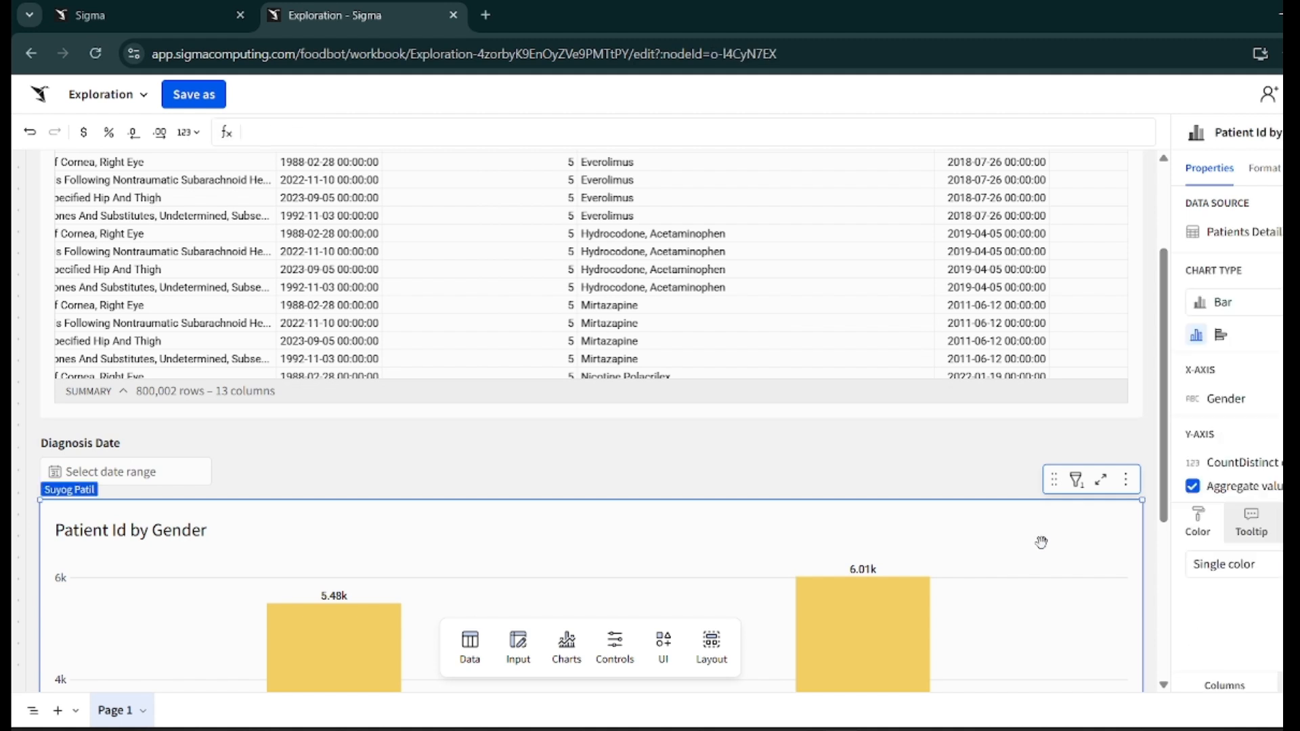